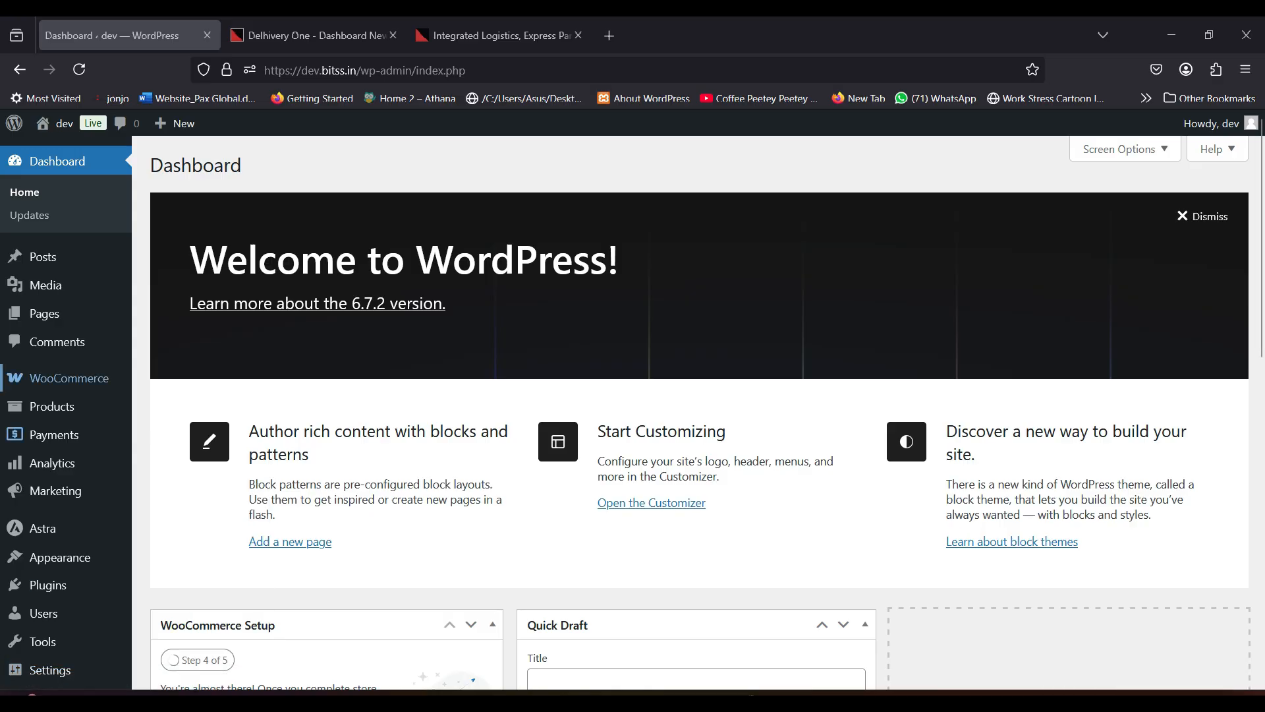
Enable Delhivery as a shipping provider in the WooCommerce Shipment Tracking settings and save the changes.
mouse_move(69, 378)
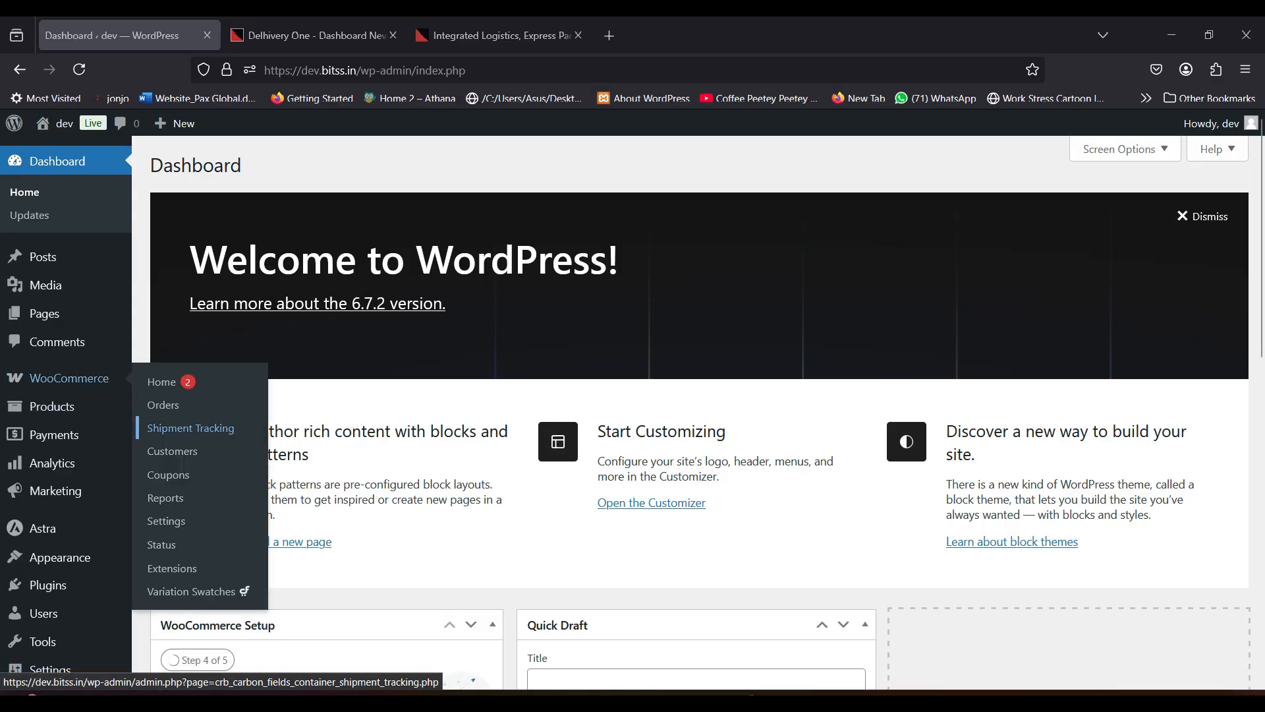
left_click(190, 428)
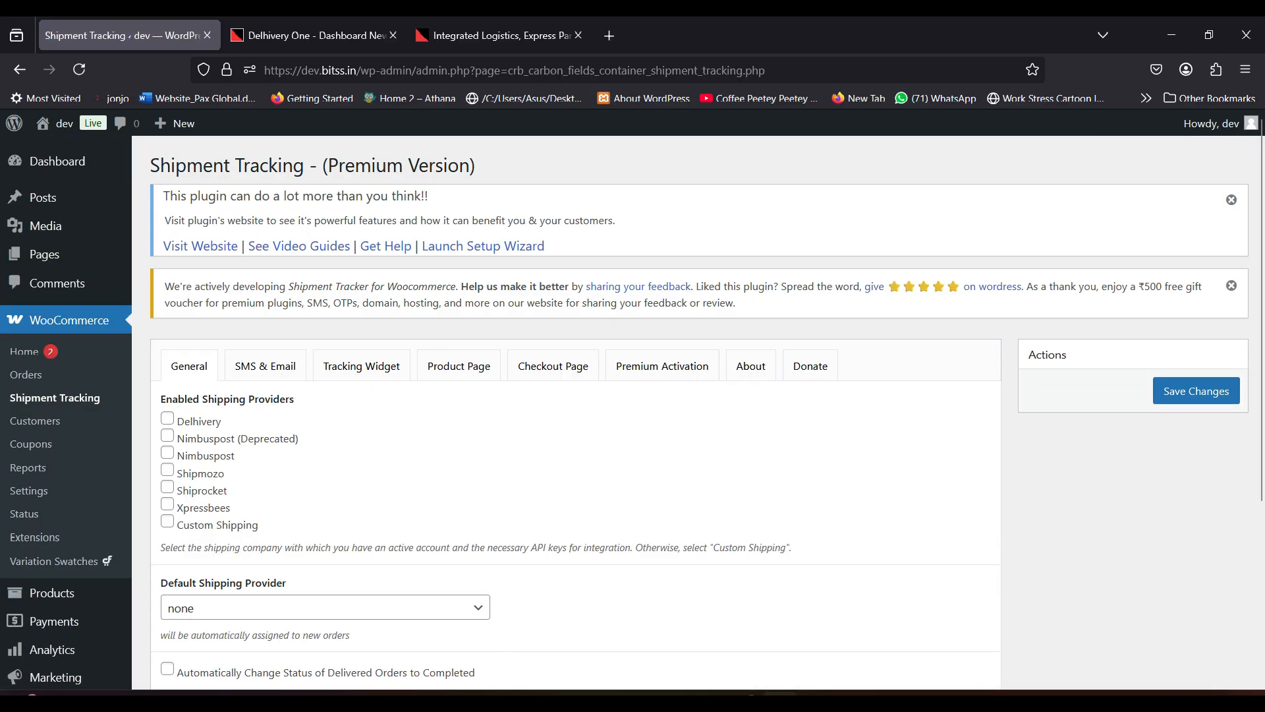
left_click(167, 418)
left_click(1196, 391)
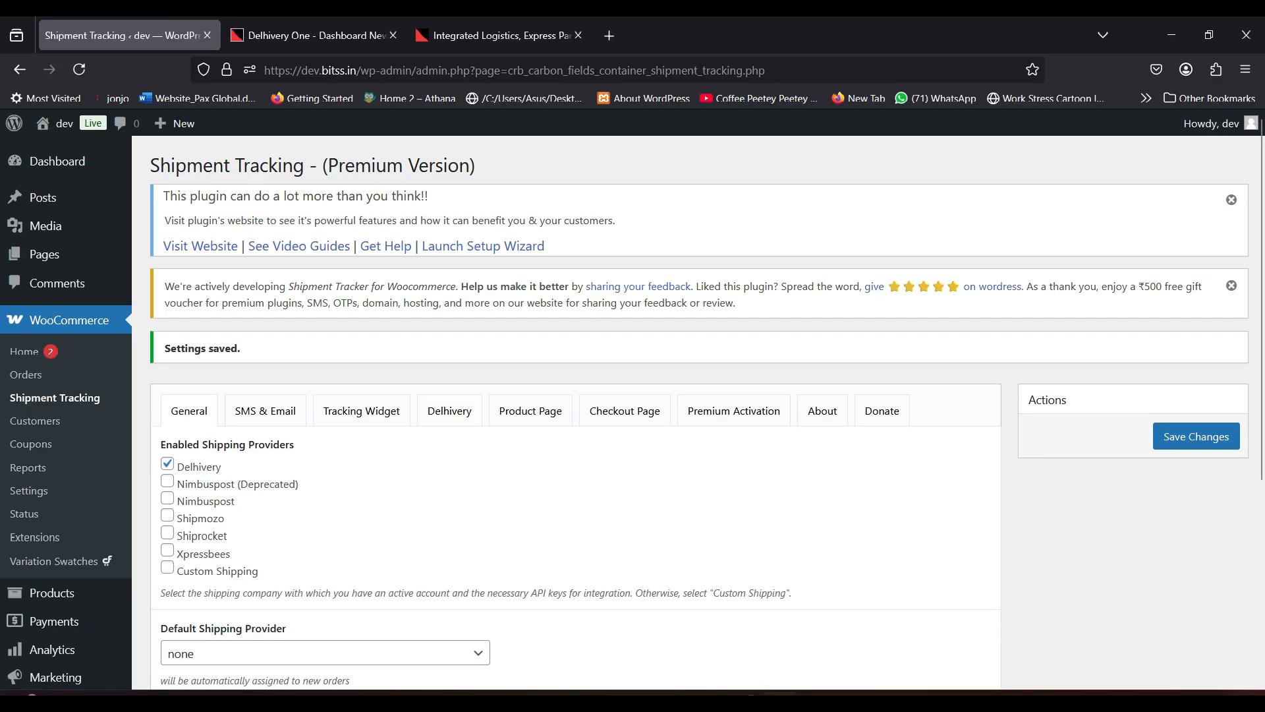
Copy the existing API token from Delhivery One's API Setup, reached through the plugin's Delhivery settings, and return to WordPress.
left_click(449, 411)
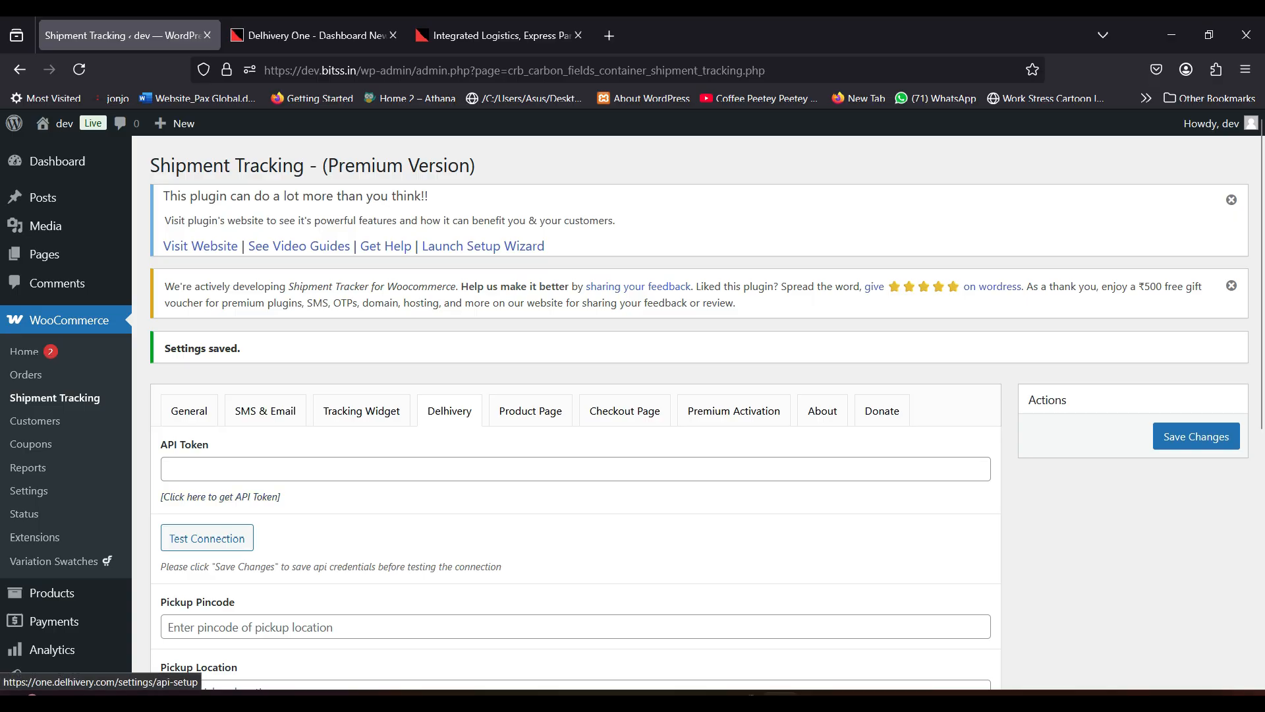
left_click(220, 496)
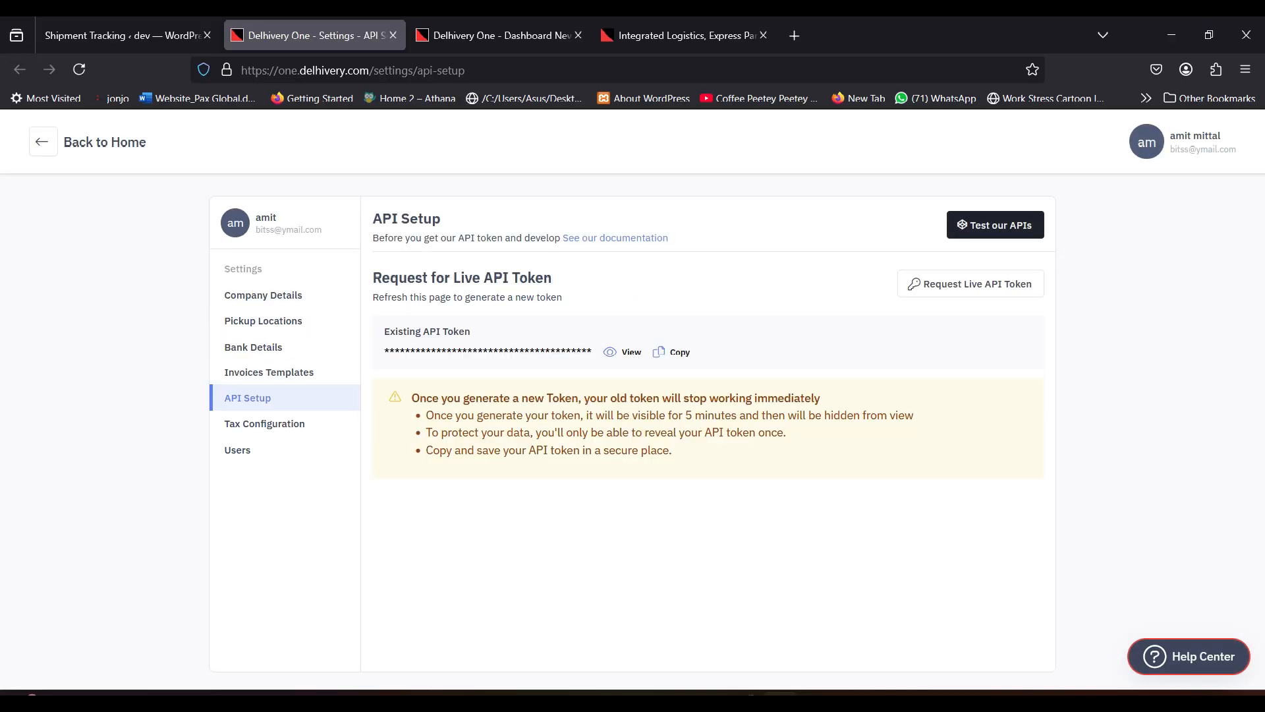
left_click(679, 352)
left_click(126, 36)
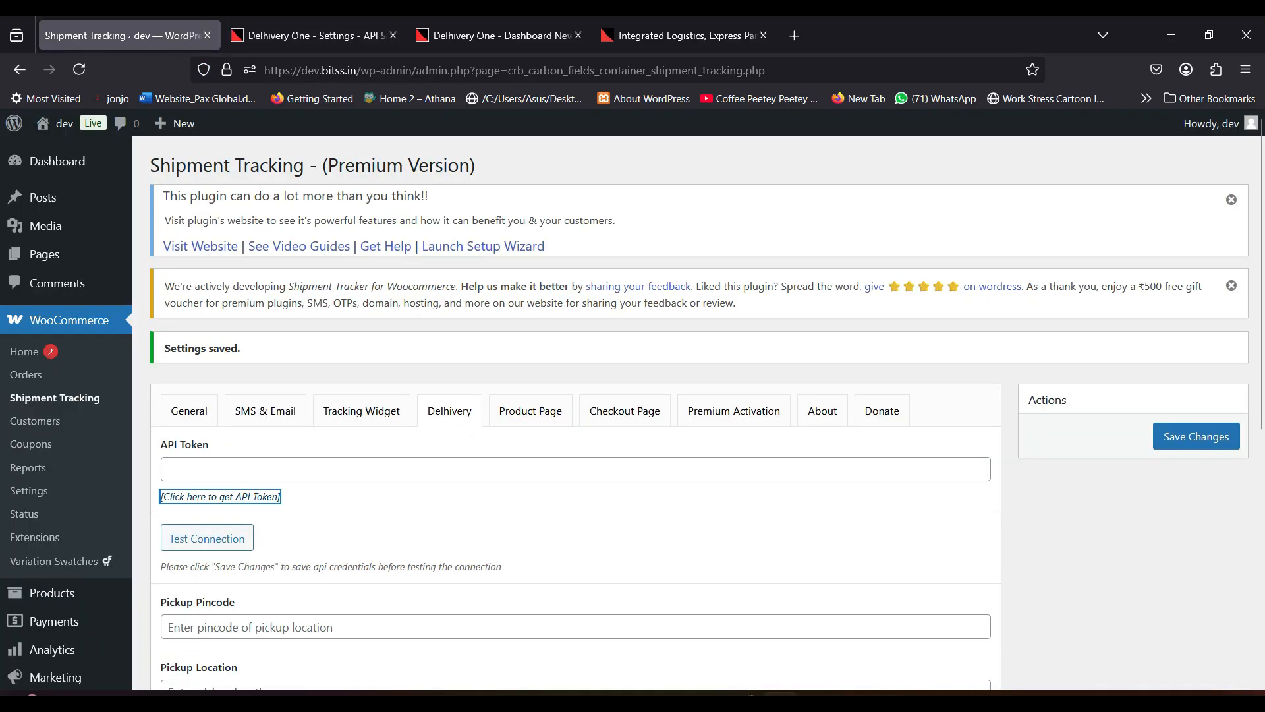
Paste the Delhivery API token into the API Token field, save the settings and test the connection.
left_click(169, 468)
key("ctrl+v")
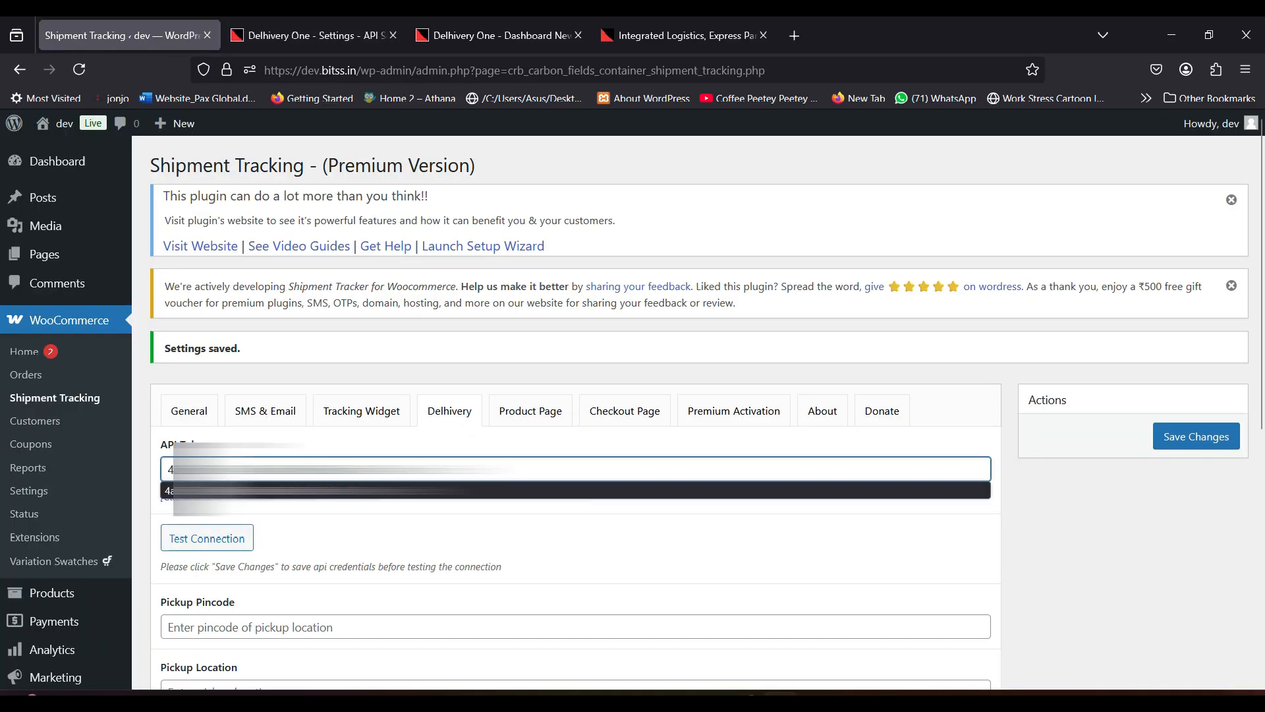
left_click(514, 508)
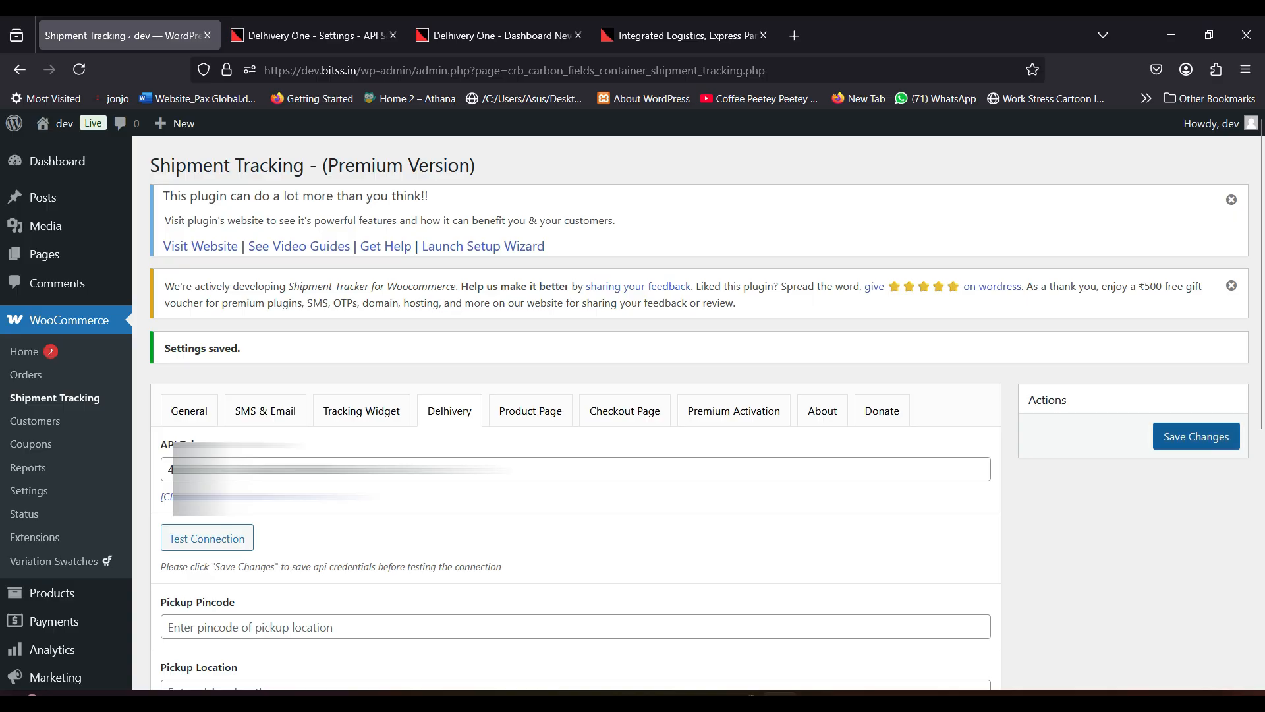
left_click(1196, 436)
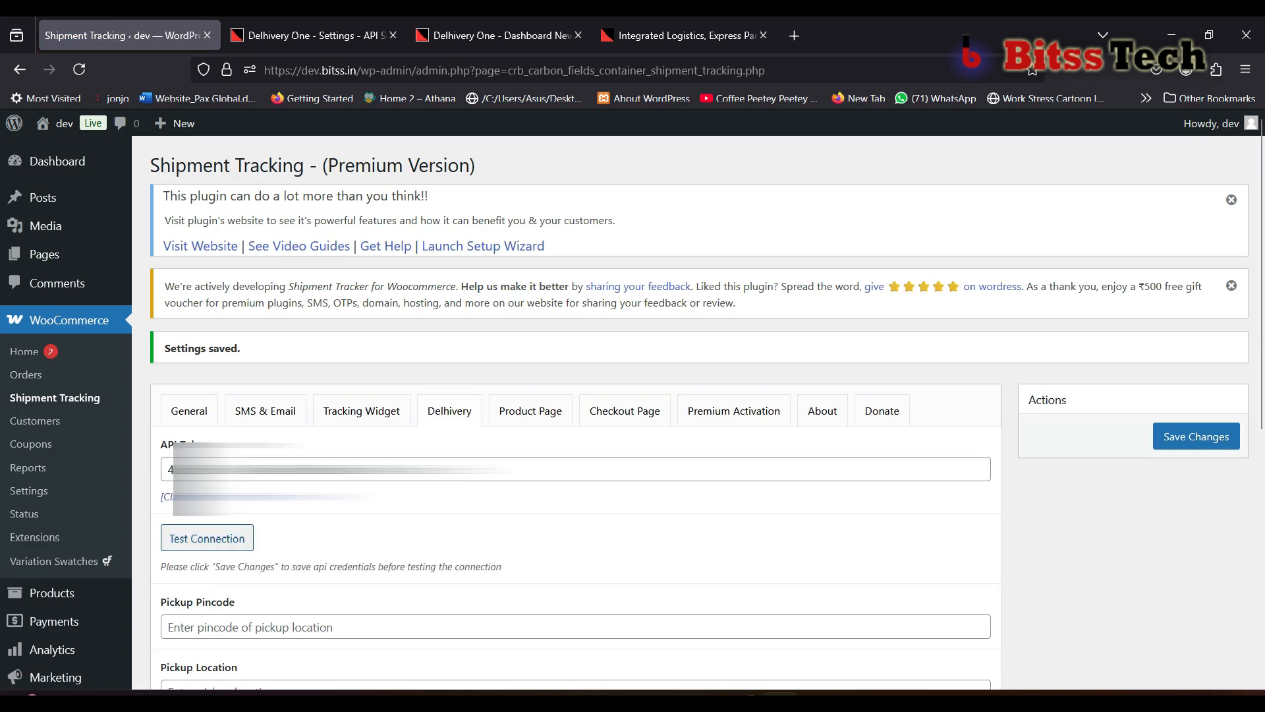
left_click(207, 538)
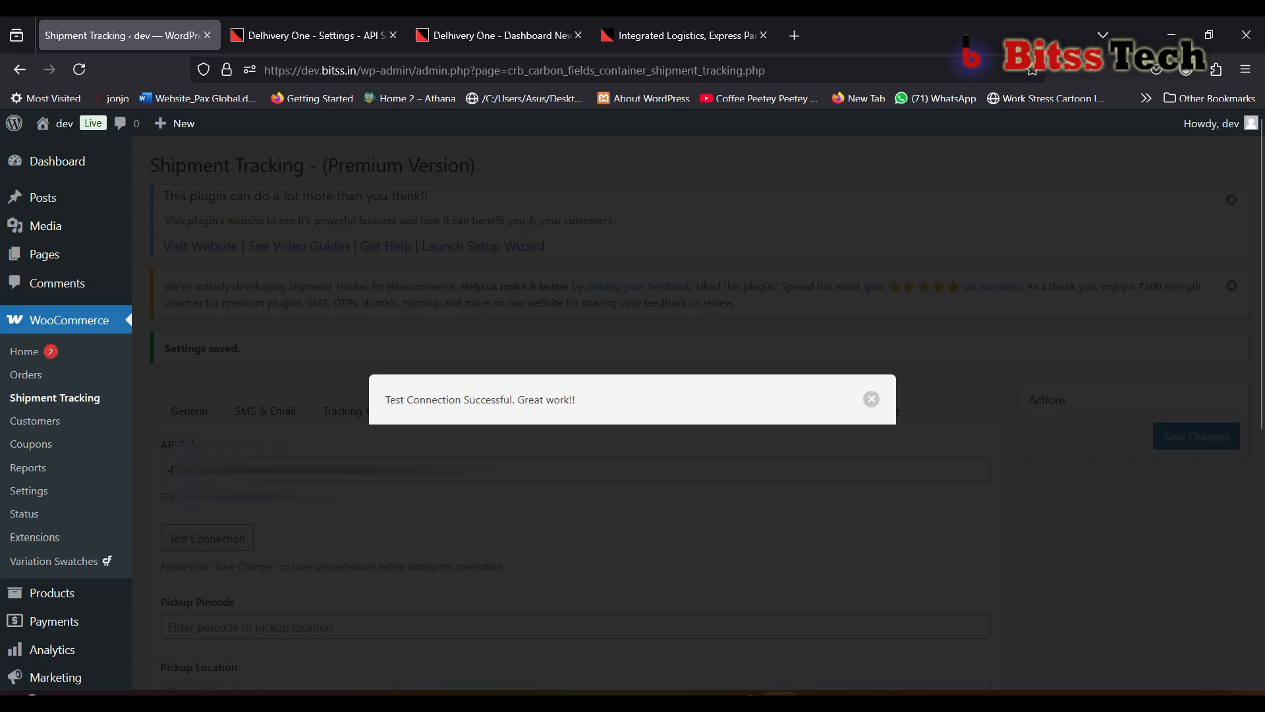
key("Escape")
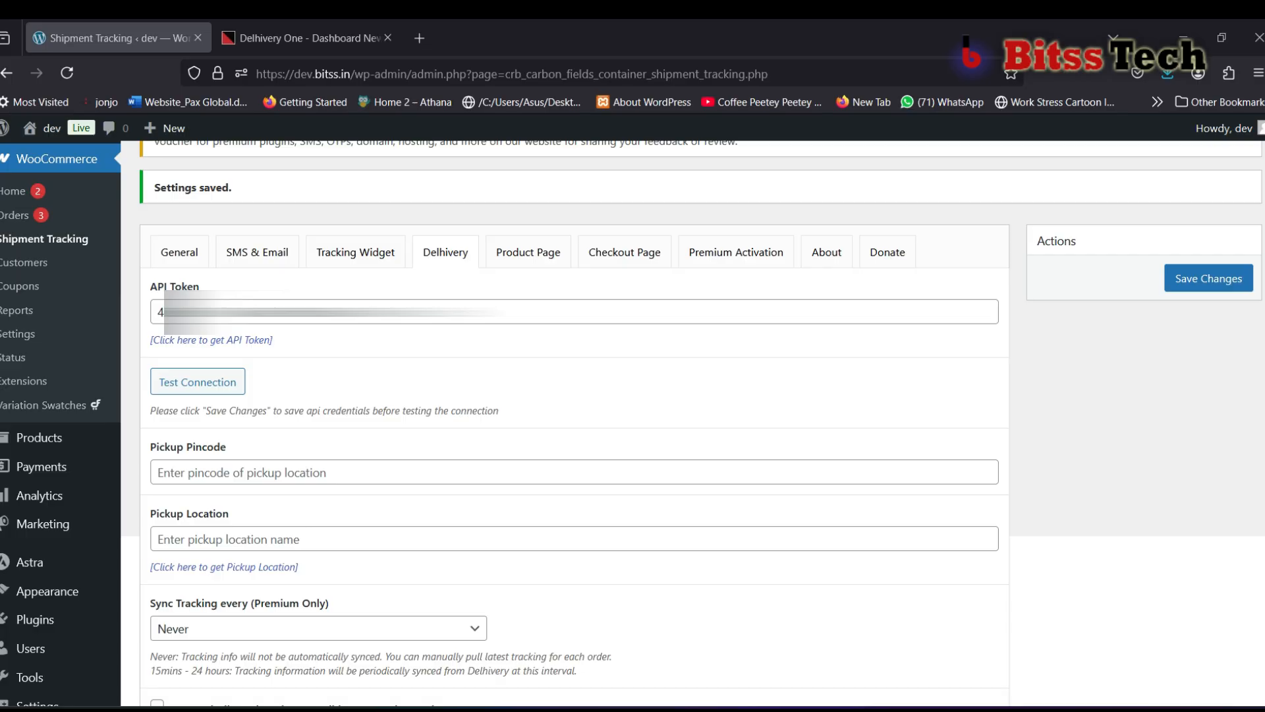
Enter the pickup location's postal pincode in the Delhivery settings.
left_click(263, 472)
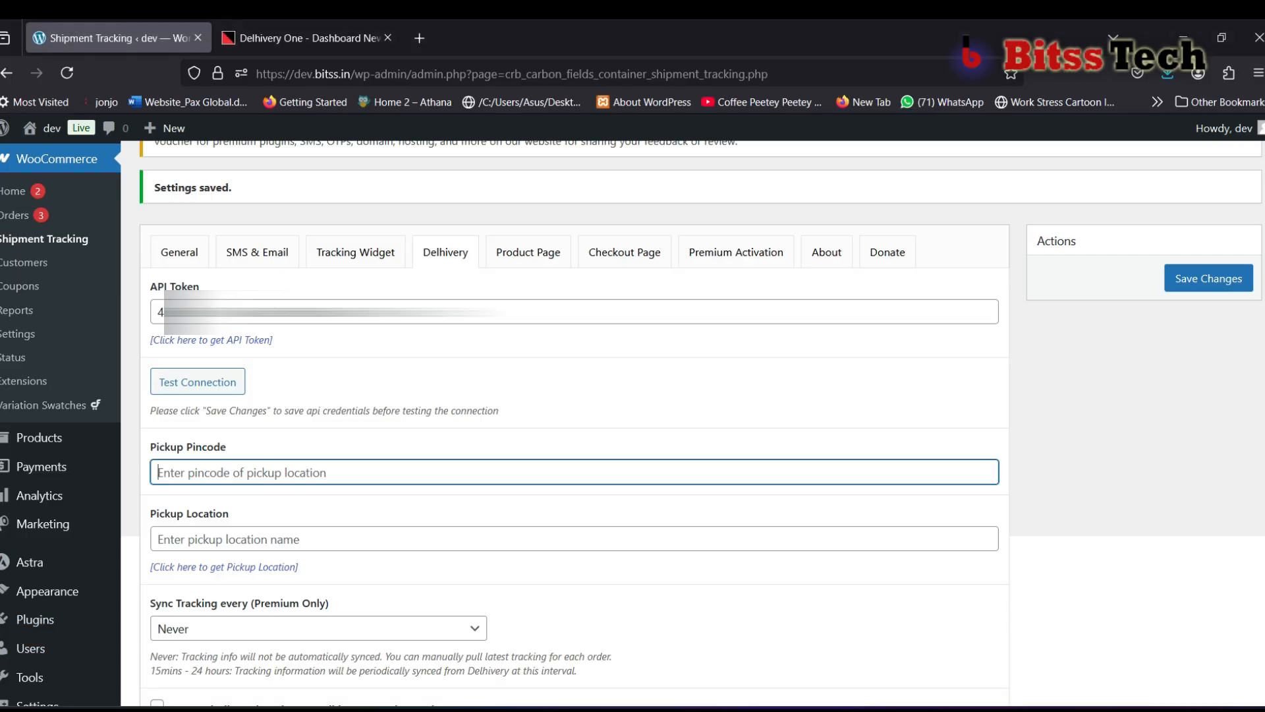
type("3110")
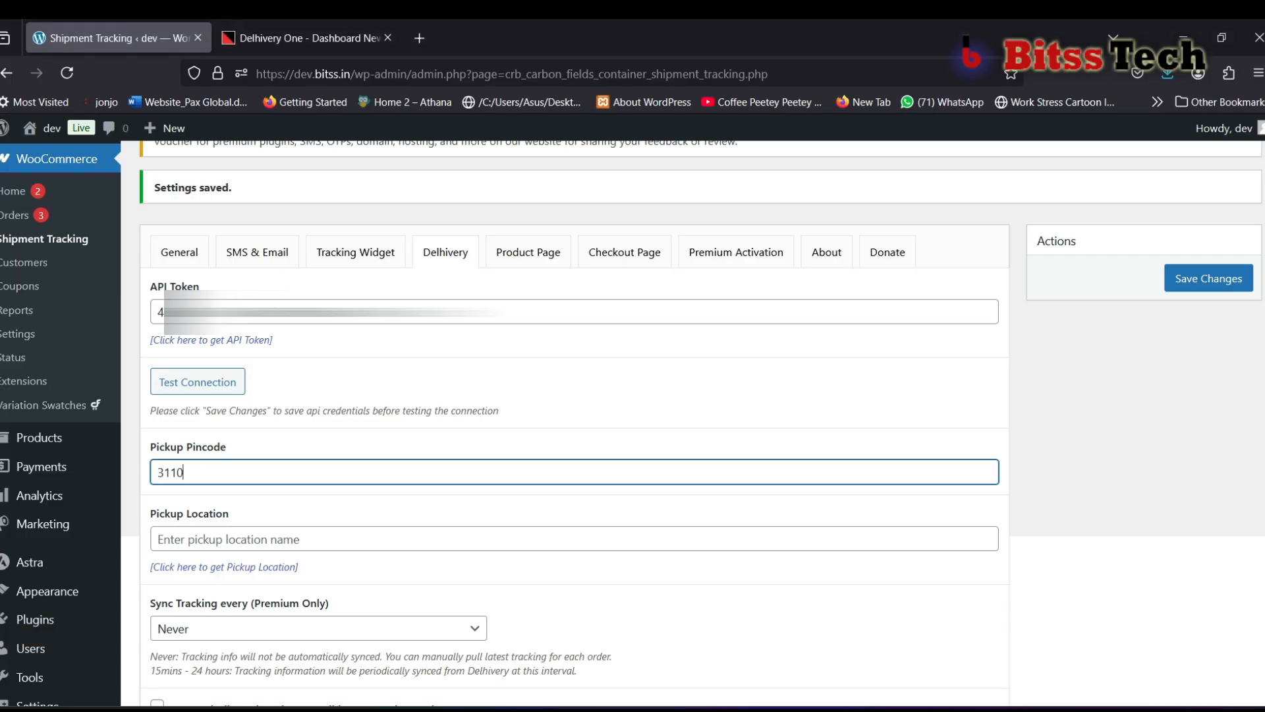
type("01")
Copy the pickup location name "Vedic Beauty" from Delhivery One into the plugin's Pickup Location setting and save the changes.
left_click(158, 539)
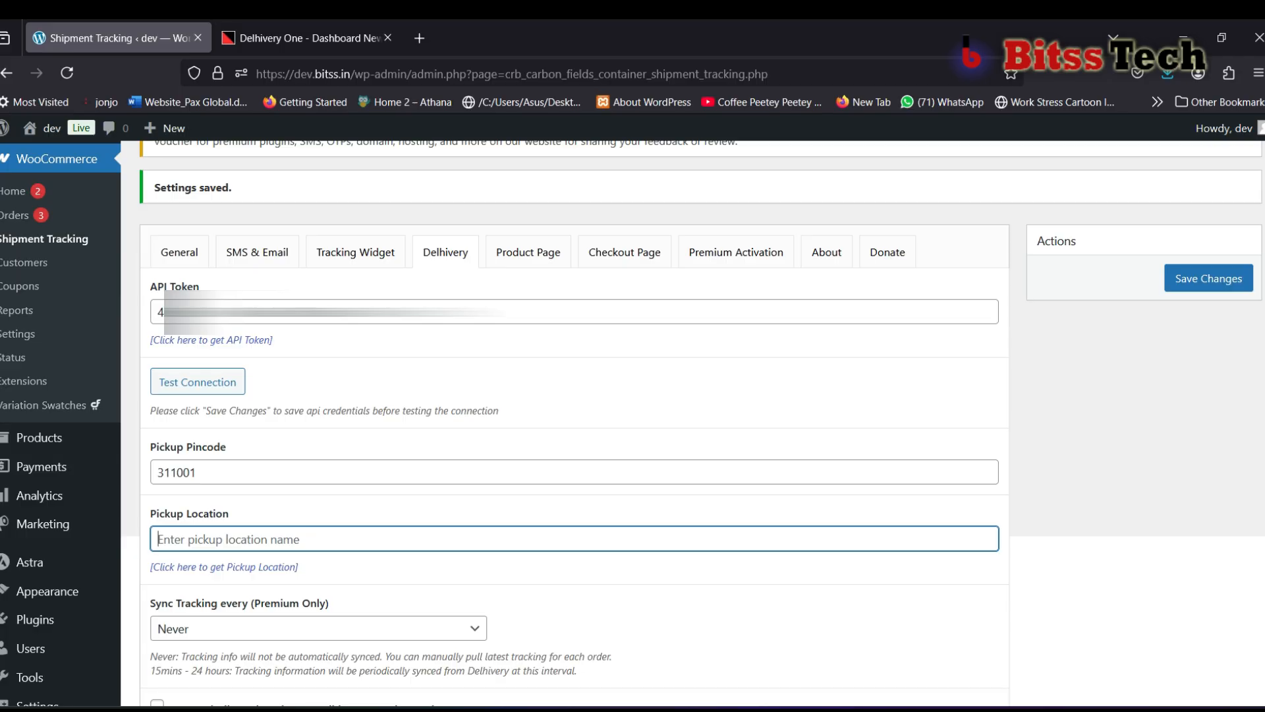
left_click(224, 567)
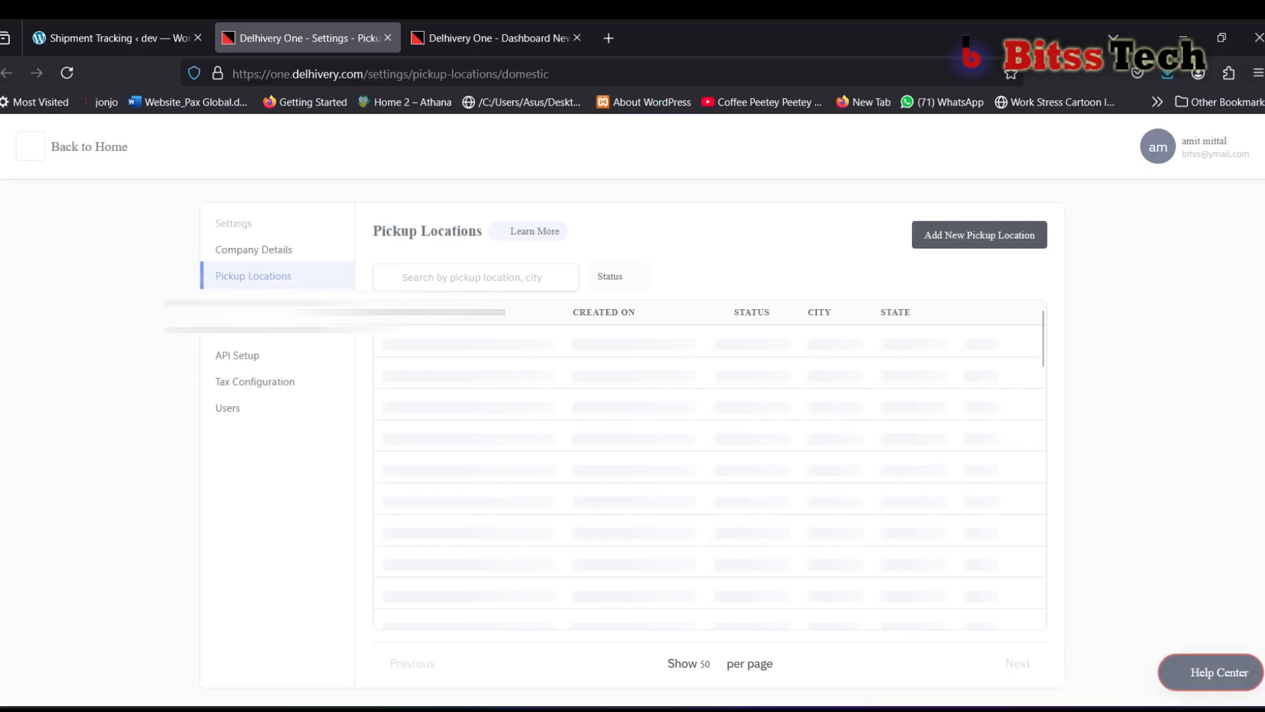
left_click_drag(446, 349, 383, 349)
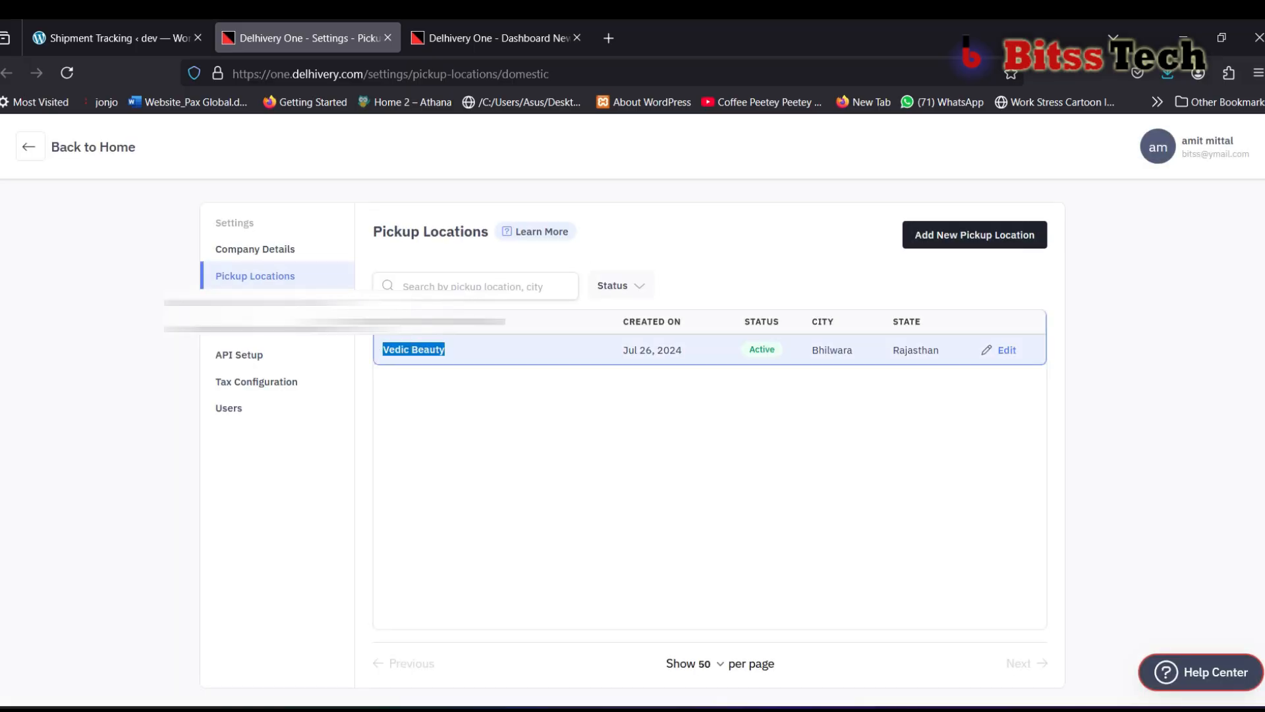
left_click(118, 38)
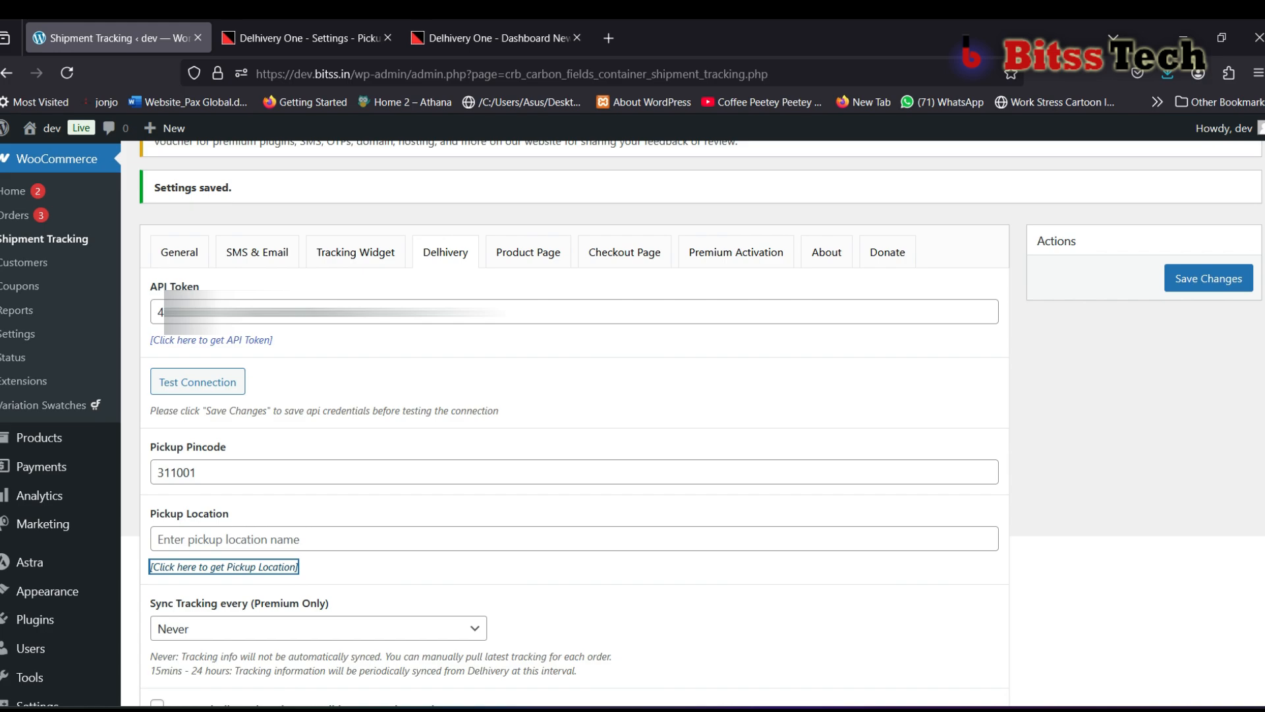
double_click(264, 539)
type("V")
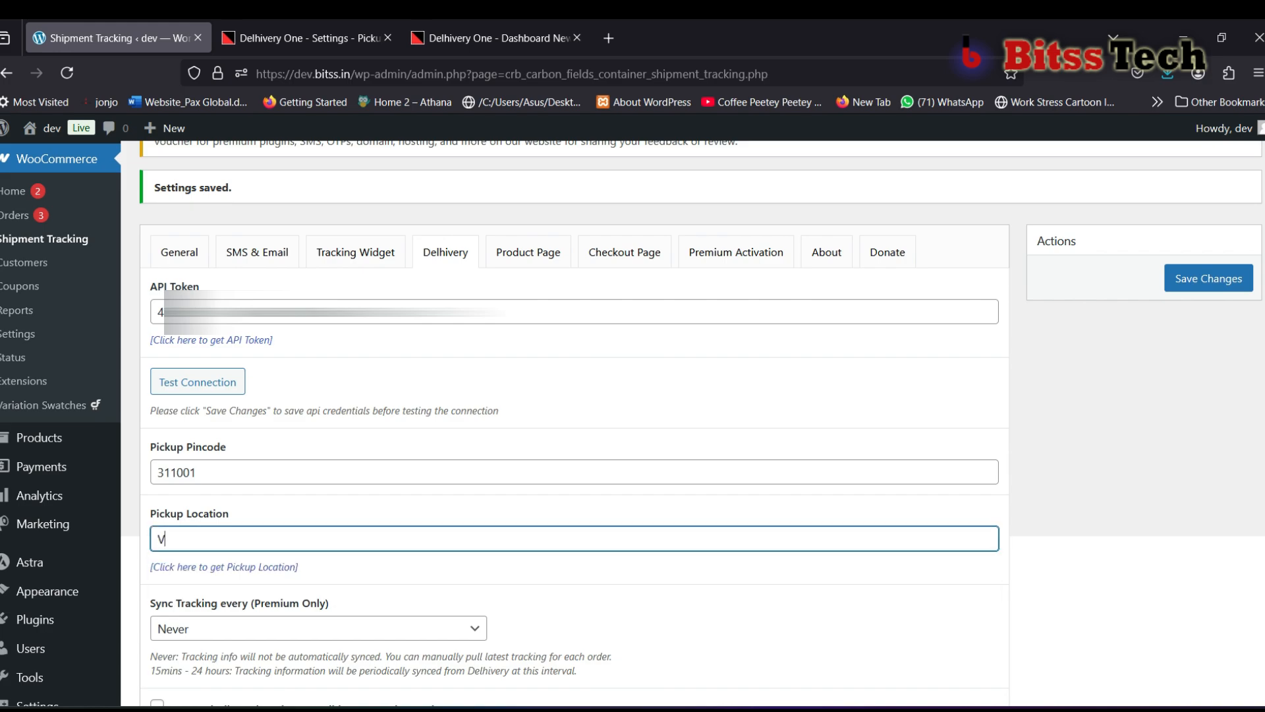
key("BackSpace")
key("ctrl+v")
left_click(1209, 278)
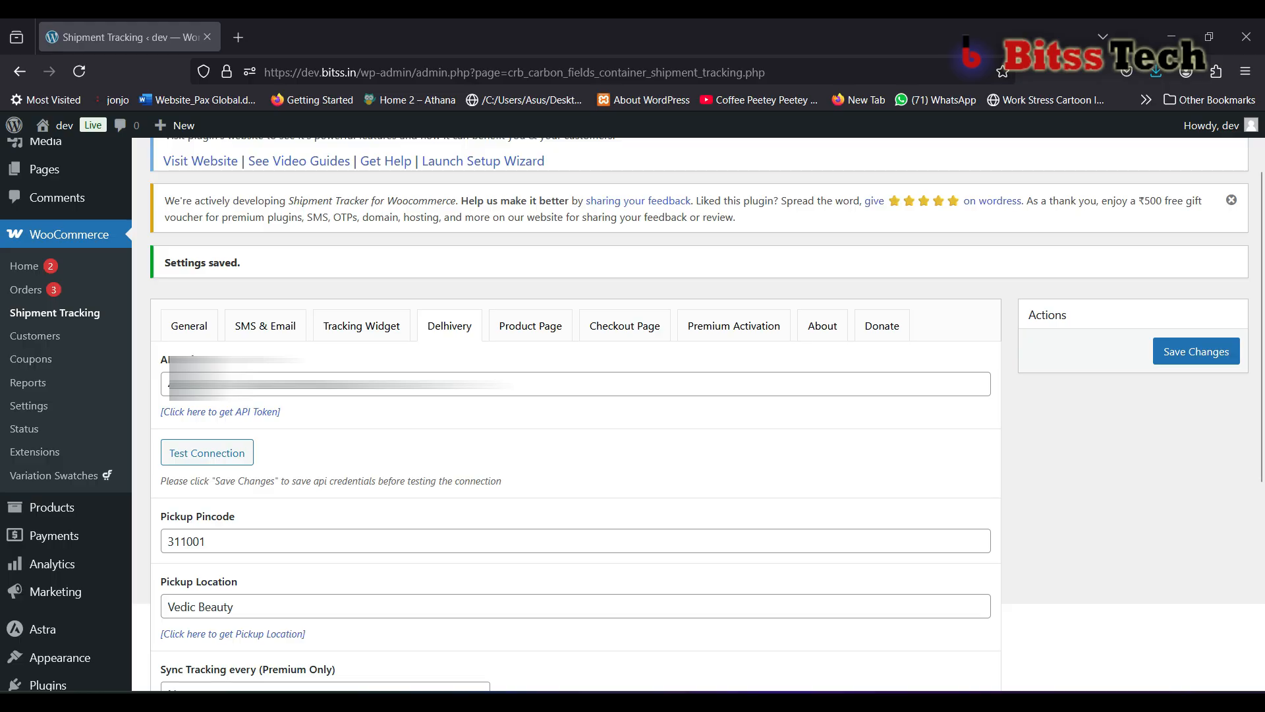
Set Delhivery tracking to sync every 15 mins and enable automatically pushing orders to Delhivery.
scroll(632, 414, "down", 3)
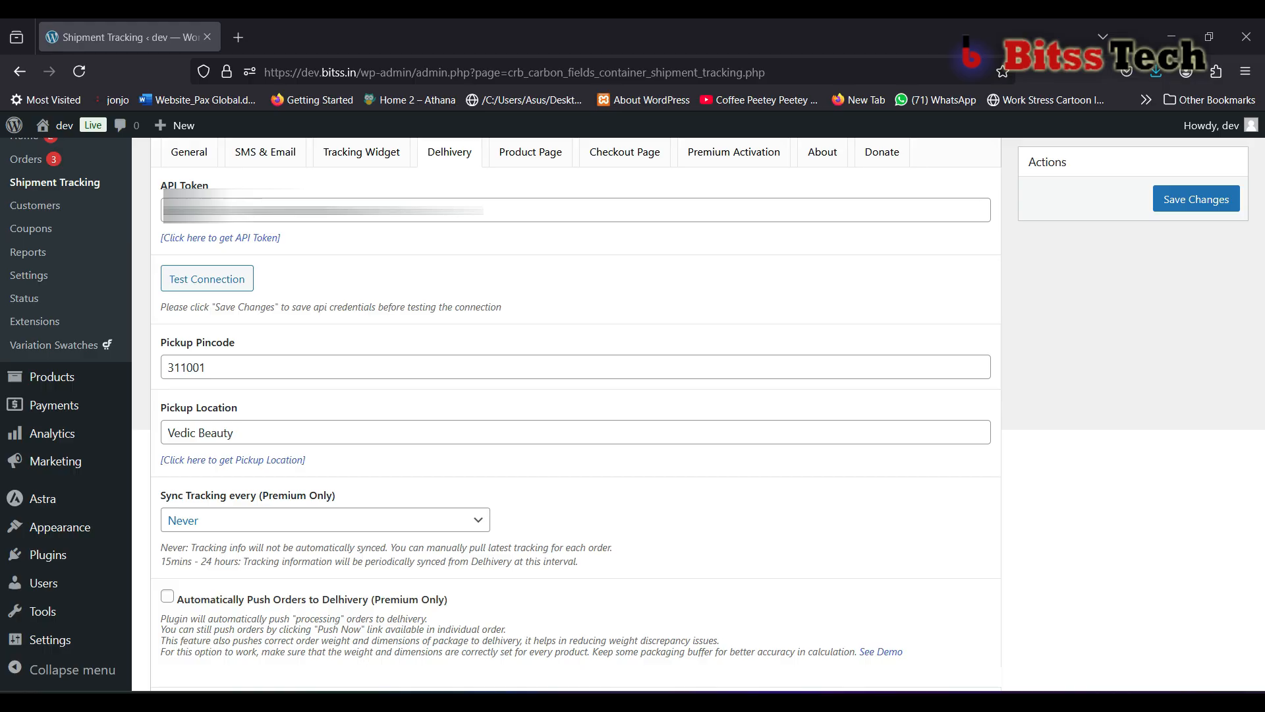
left_click(325, 520)
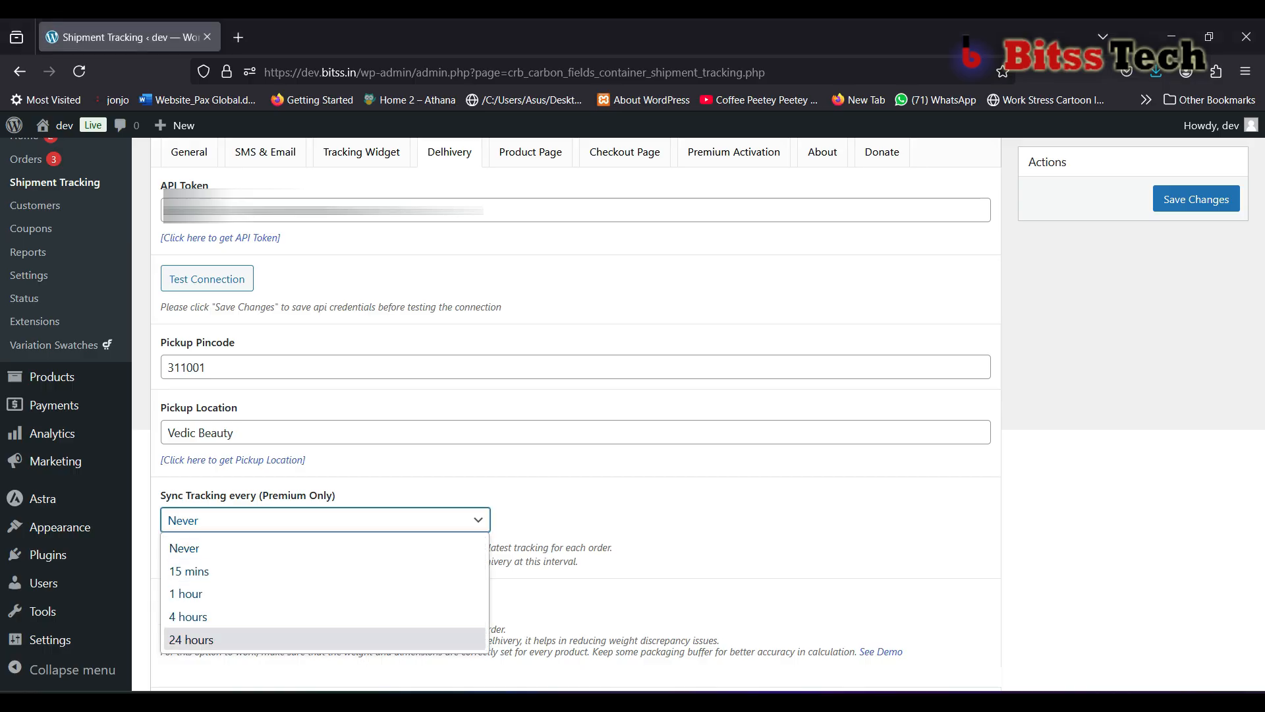
left_click(189, 571)
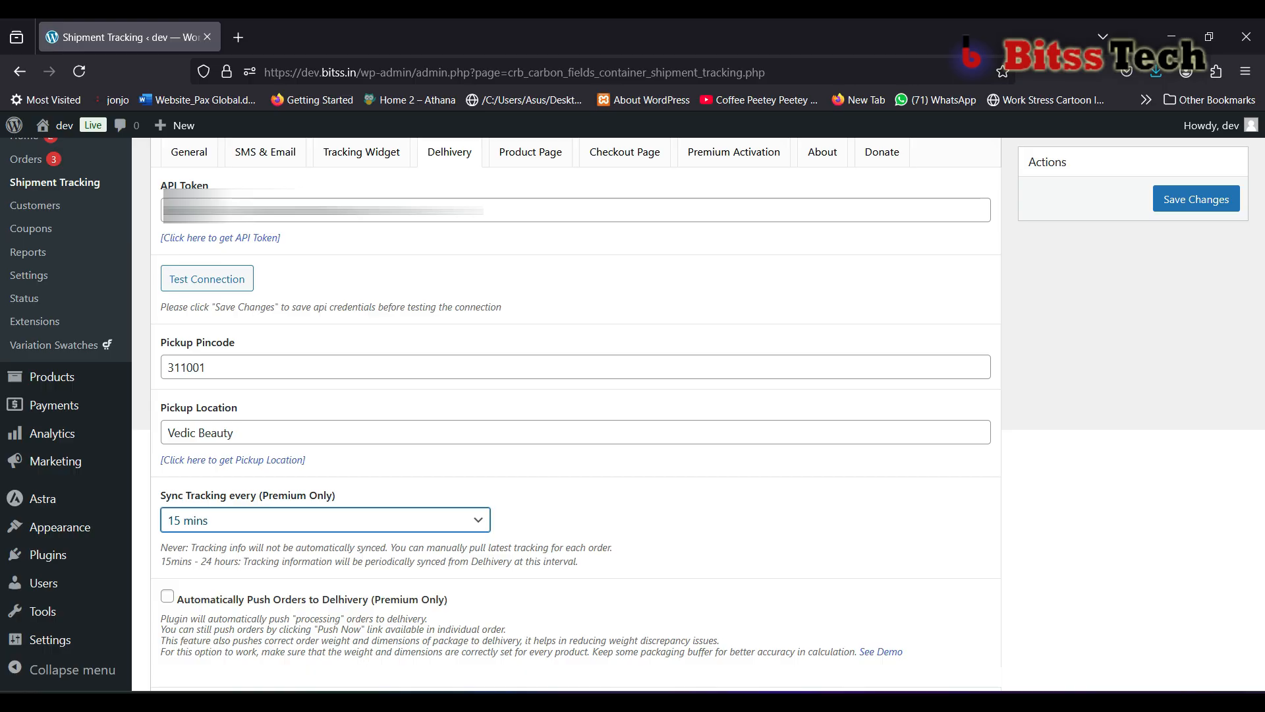
left_click(325, 547)
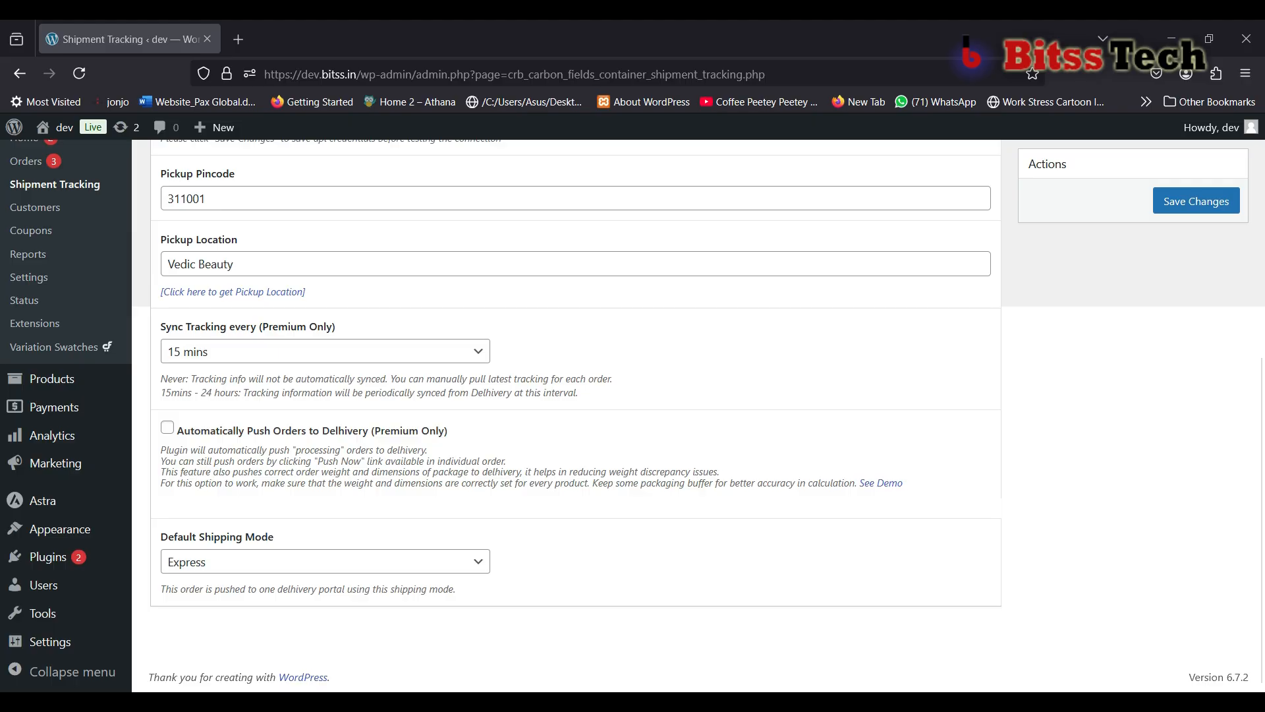
left_click(168, 427)
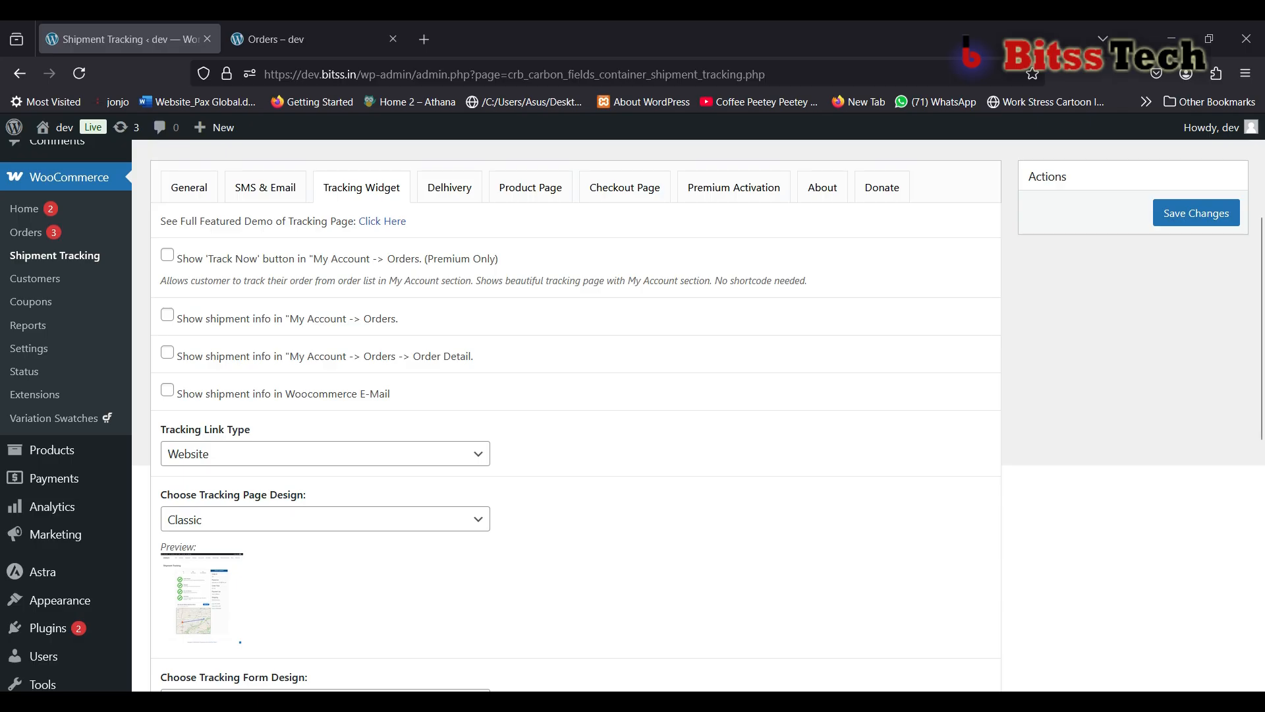
Enable and save the 'Track Now' button for My Account orders, and check the newest order's tracking page on the storefront.
left_click(167, 255)
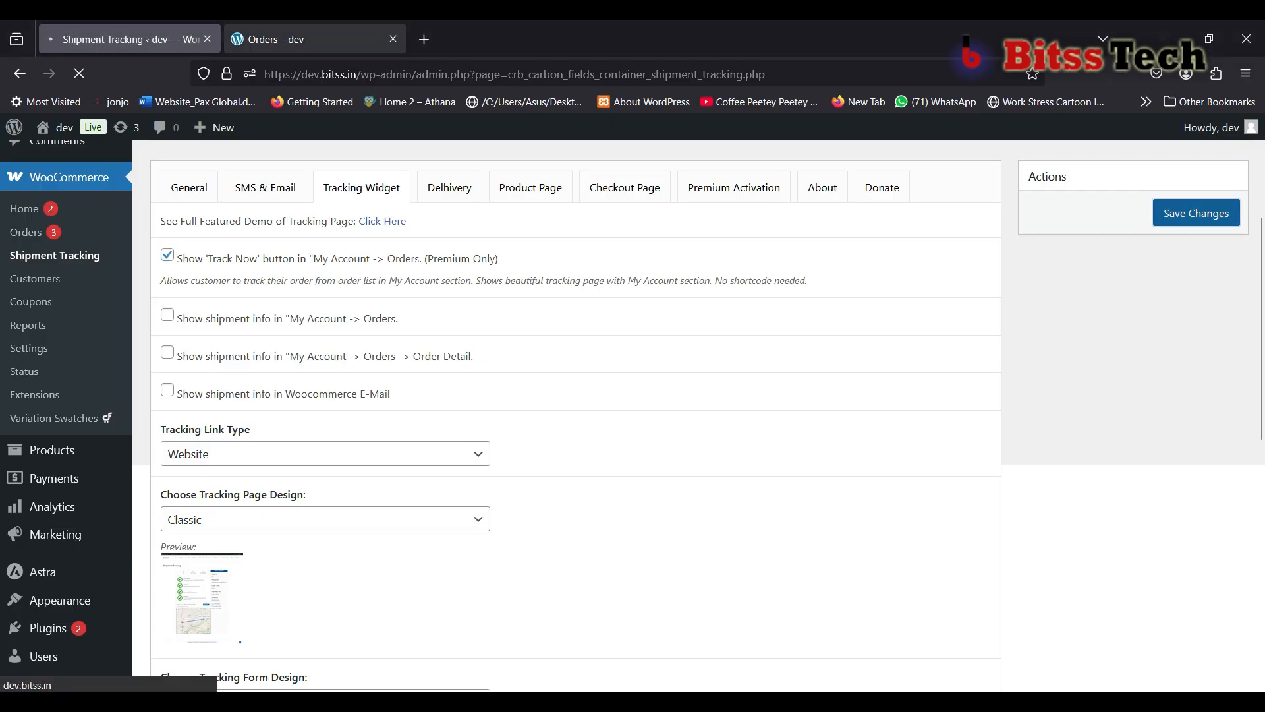
left_click(303, 39)
left_click(79, 74)
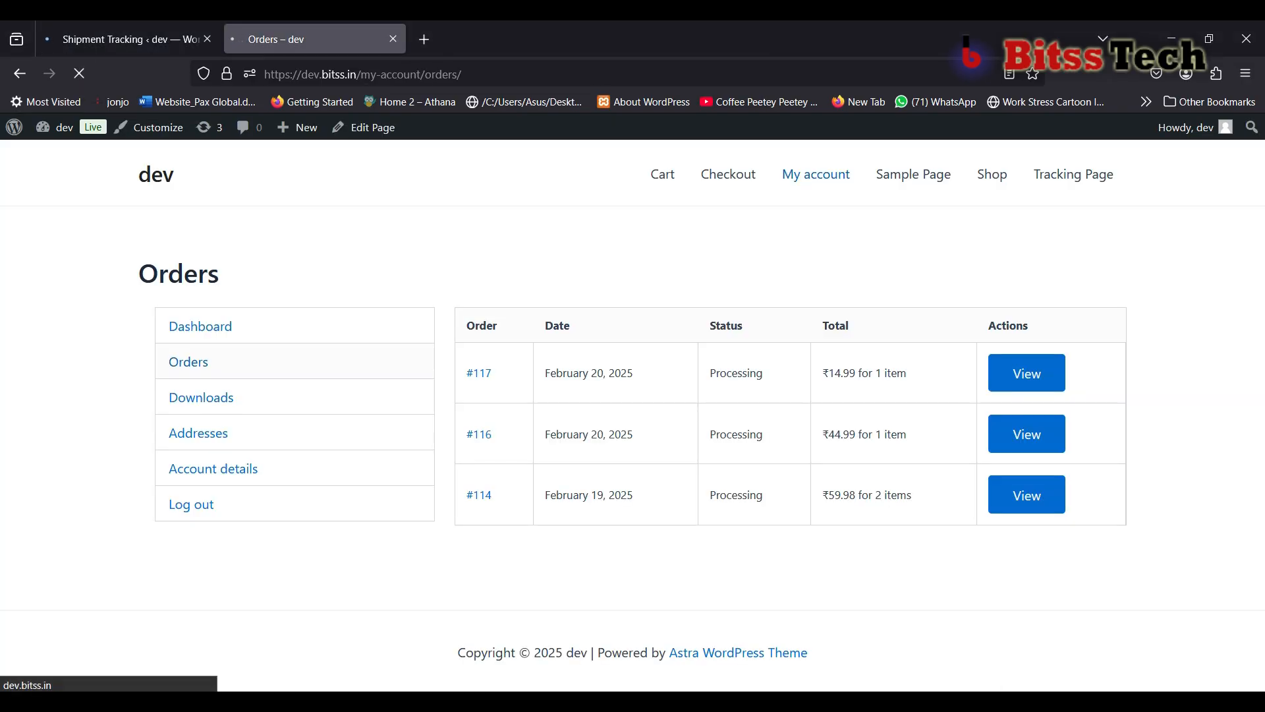
left_click(1028, 374)
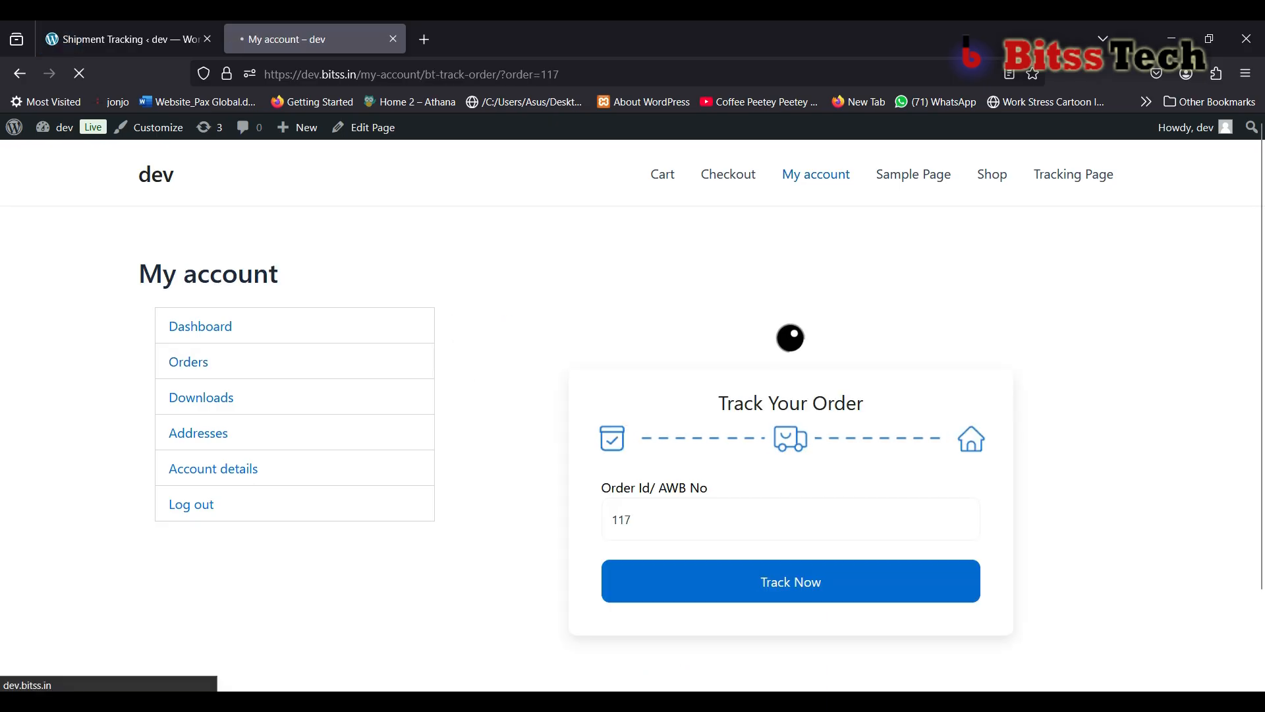
scroll(633, 415, "down", 4)
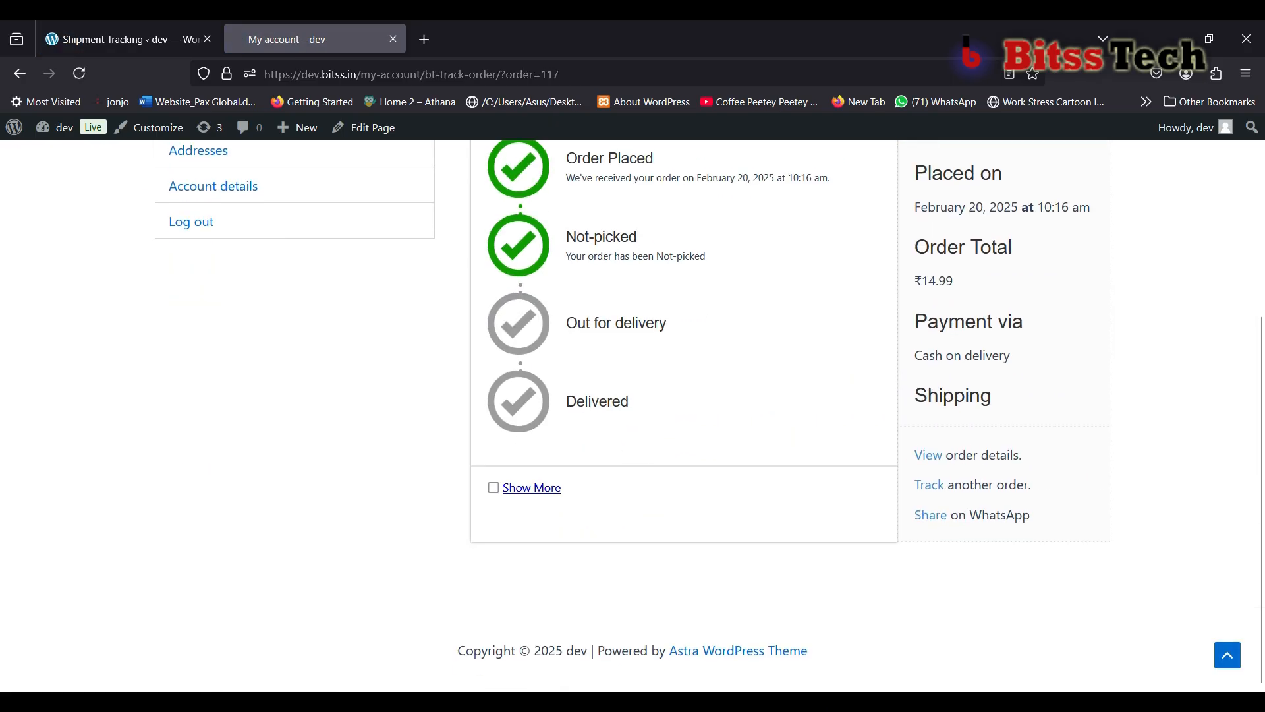
Show shipment info in WooCommerce e-mails with the Courier Name, AWB Number and Tracking Link To fields, and save the settings.
left_click(125, 39)
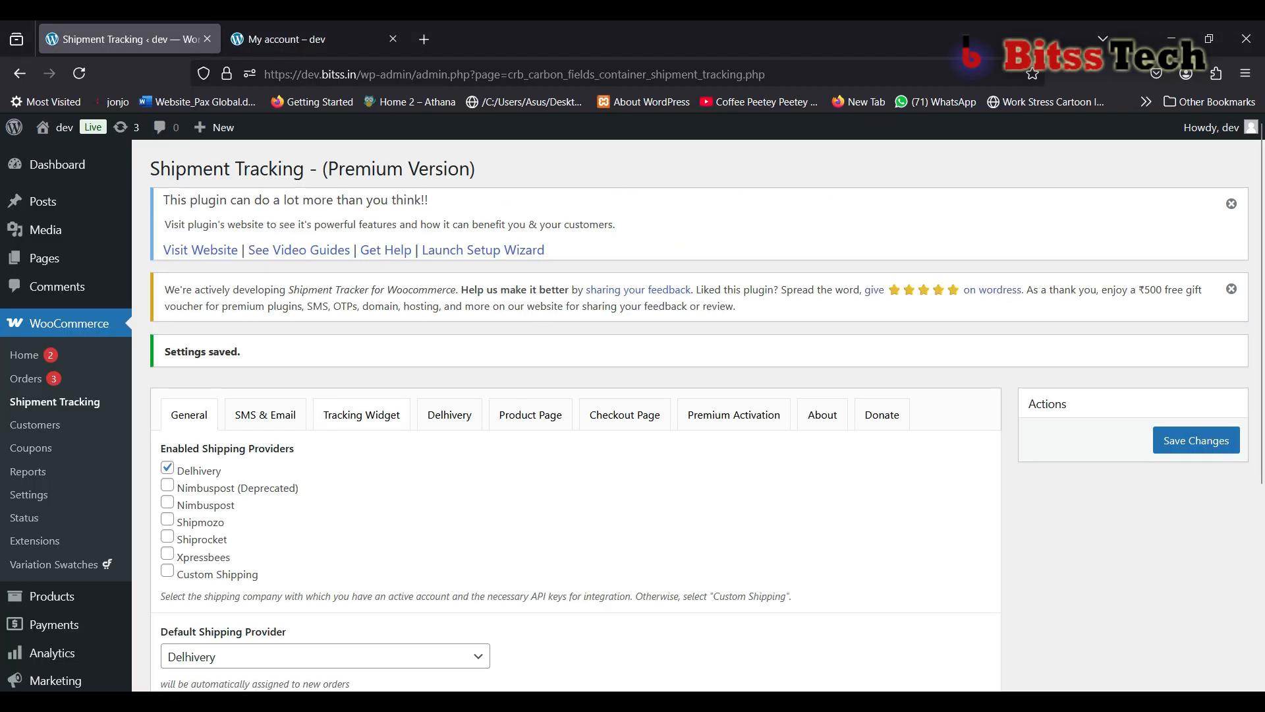
left_click(361, 415)
scroll(369, 461, "down", 3)
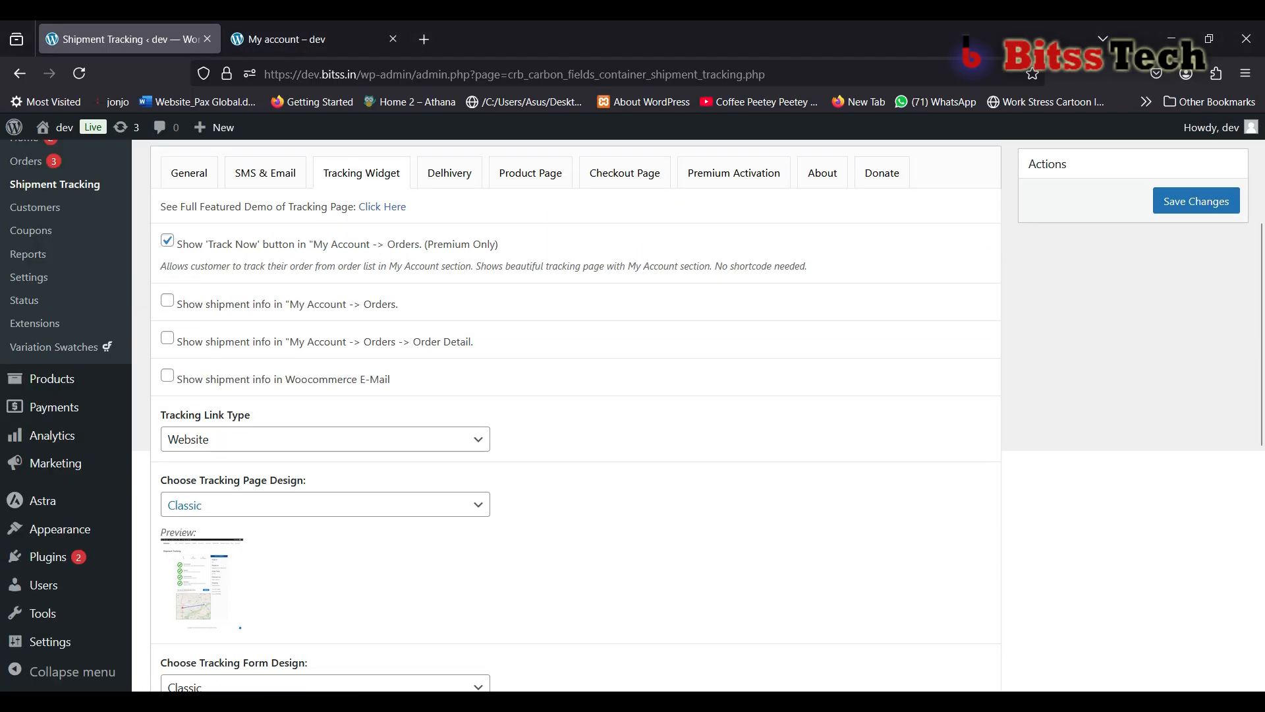
left_click(167, 375)
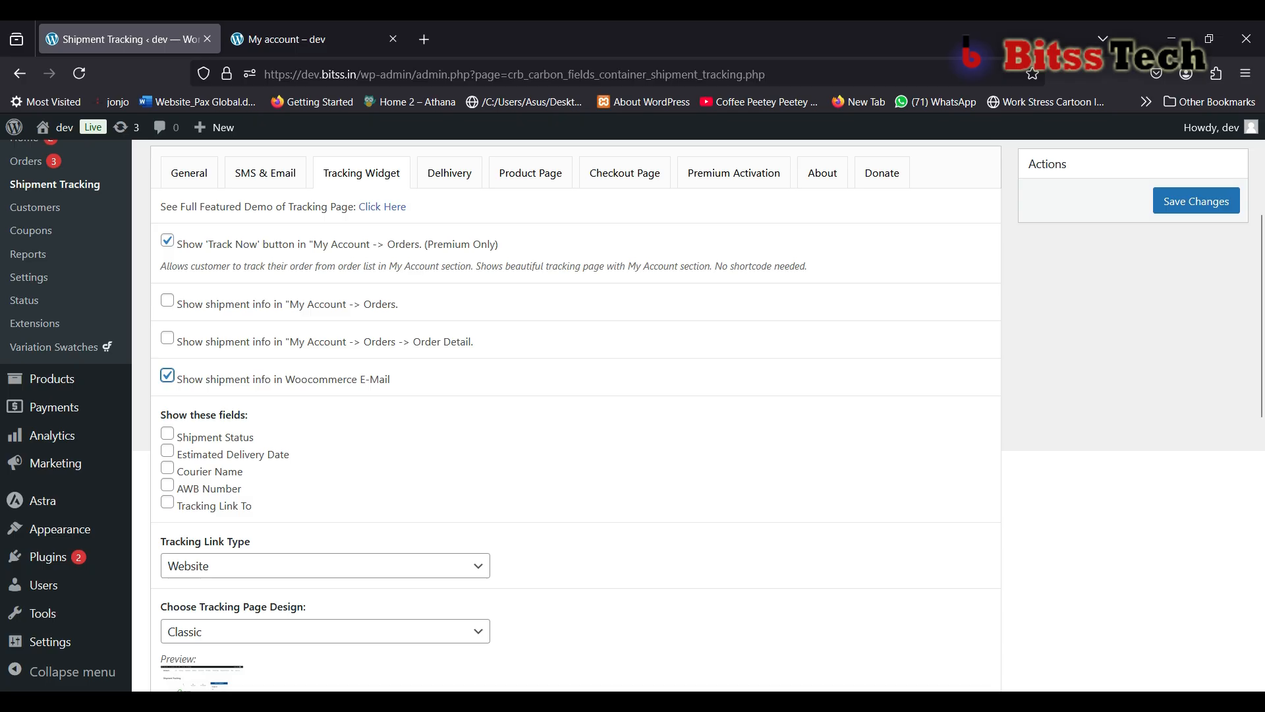
left_click(167, 468)
left_click(167, 484)
left_click(167, 502)
left_click(1196, 200)
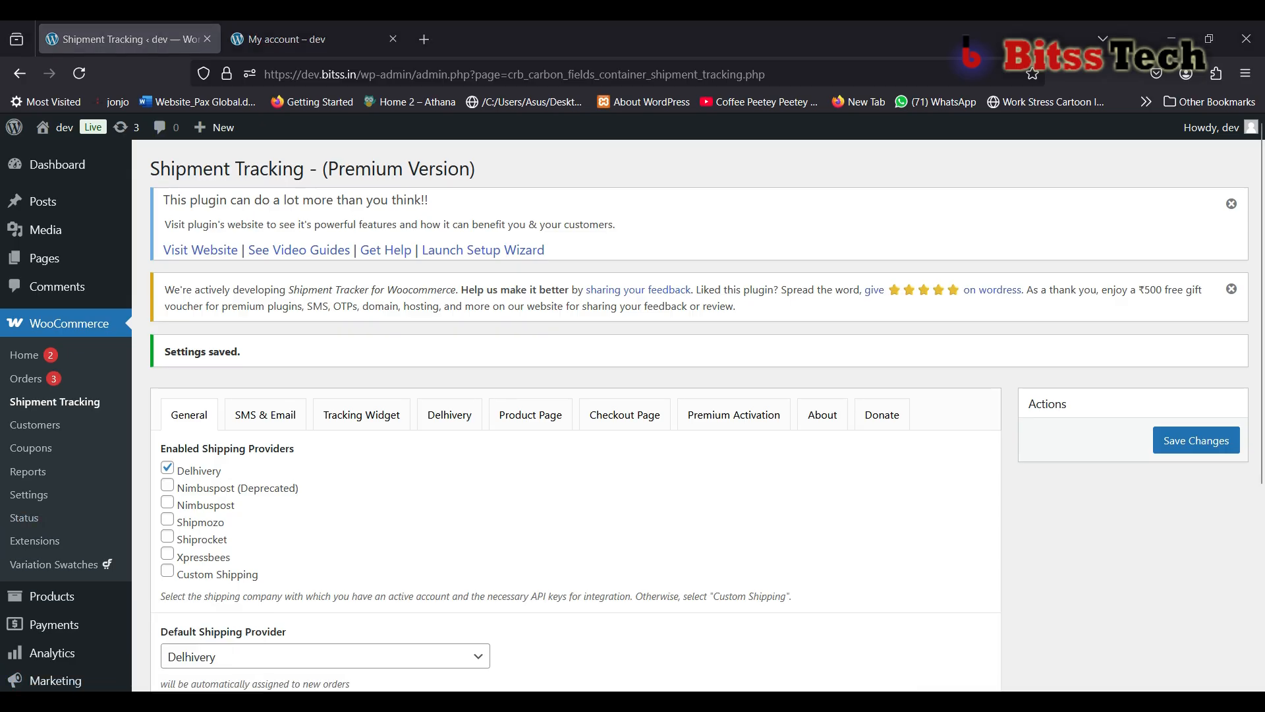
View the storefront's Tracking Page with its order tracking form, and return to the Shipment Tracking settings.
left_click(315, 40)
scroll(632, 415, "up", 5)
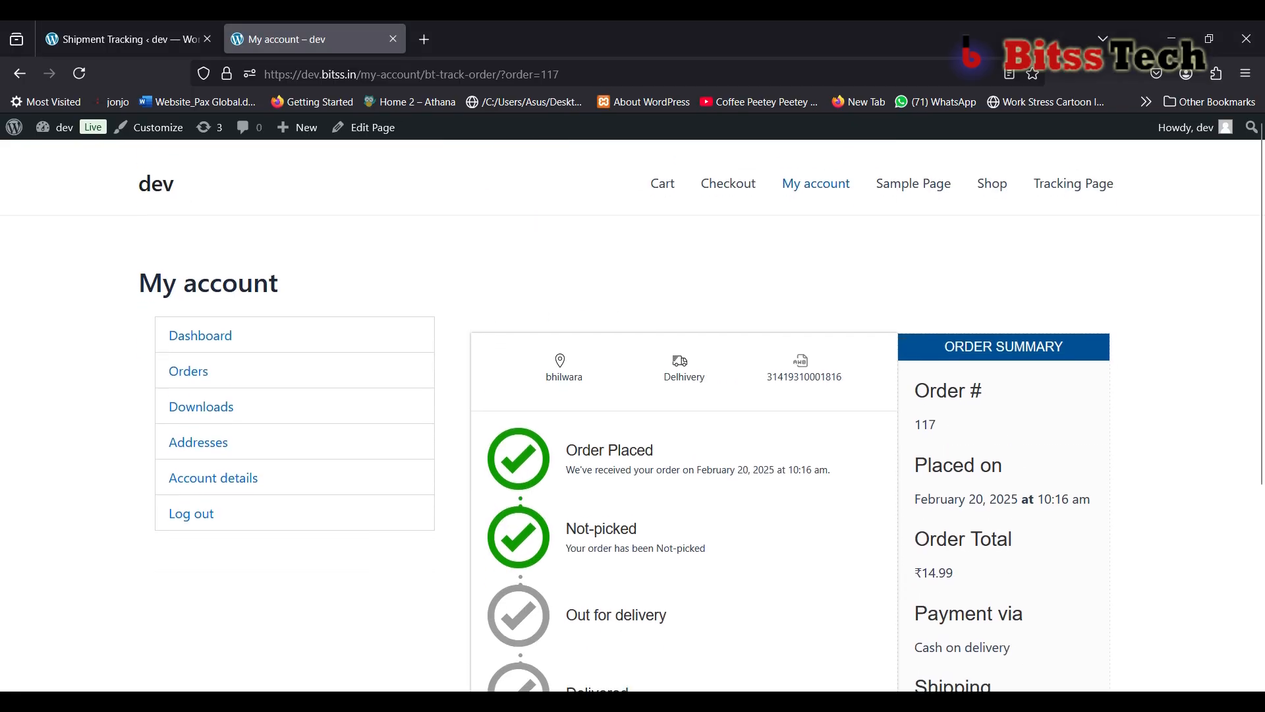
left_click(1074, 174)
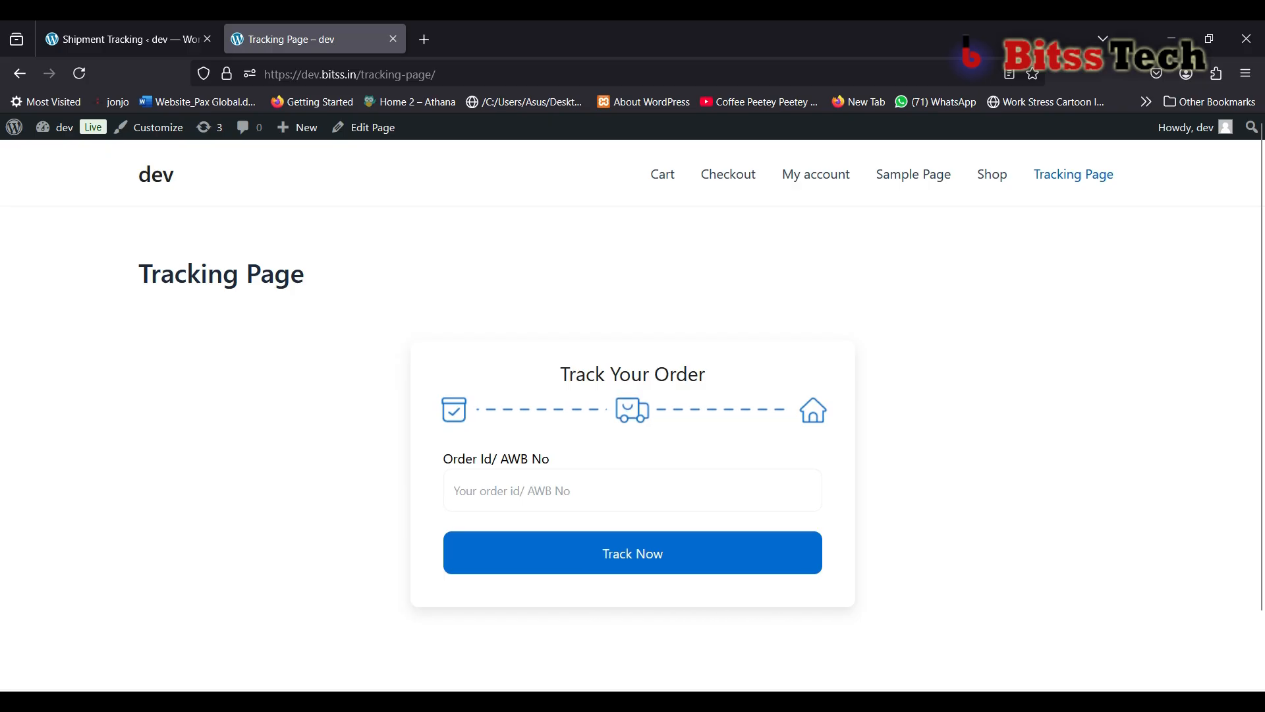
left_click(173, 40)
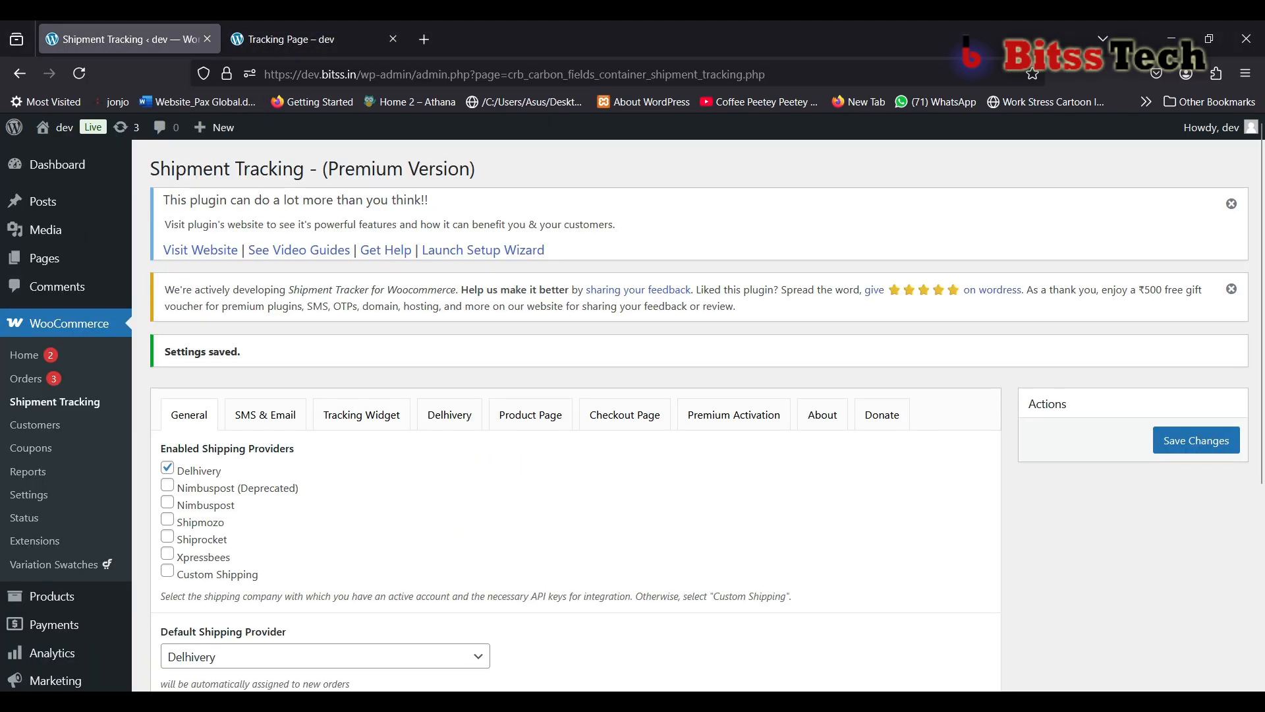
Review the Tracking Widget settings and highlight the Tracking Form Shortcode.
left_click(361, 415)
scroll(409, 501, "down", 9)
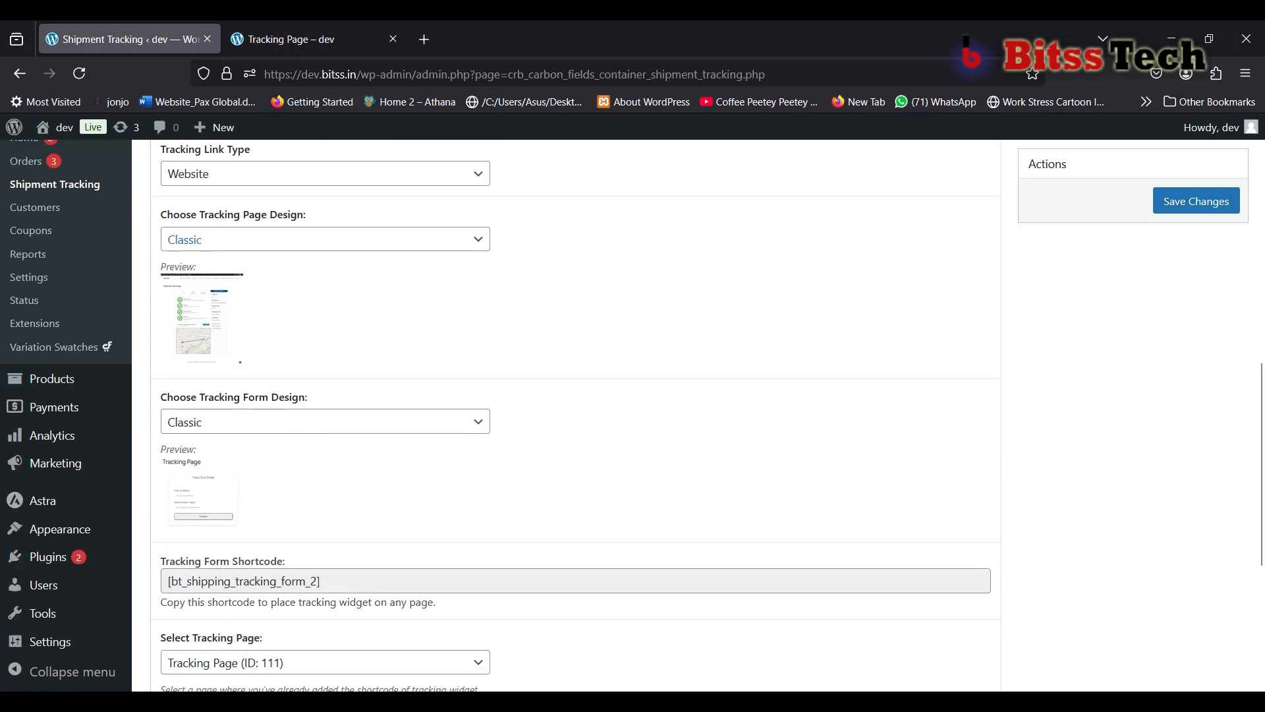
left_click_drag(320, 474, 178, 474)
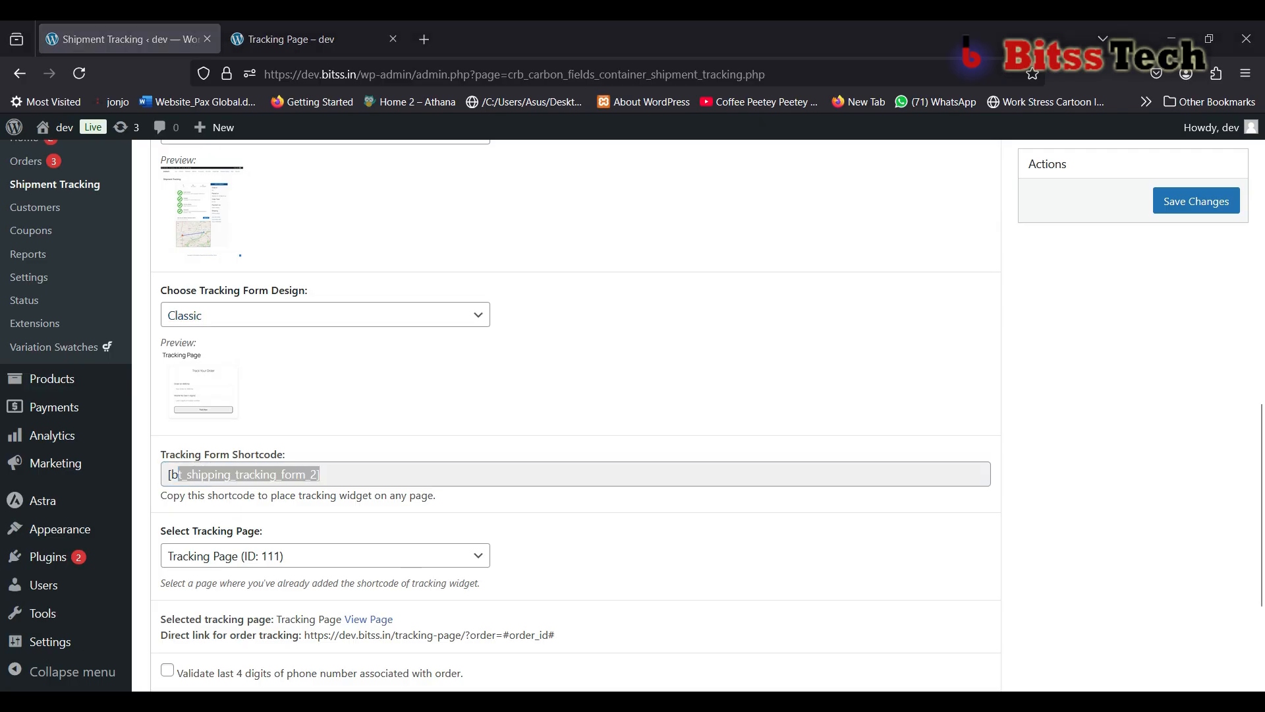
Set both the tracking page design and the tracking form design to Tracking Master (Premium).
scroll(576, 415, "up", 4)
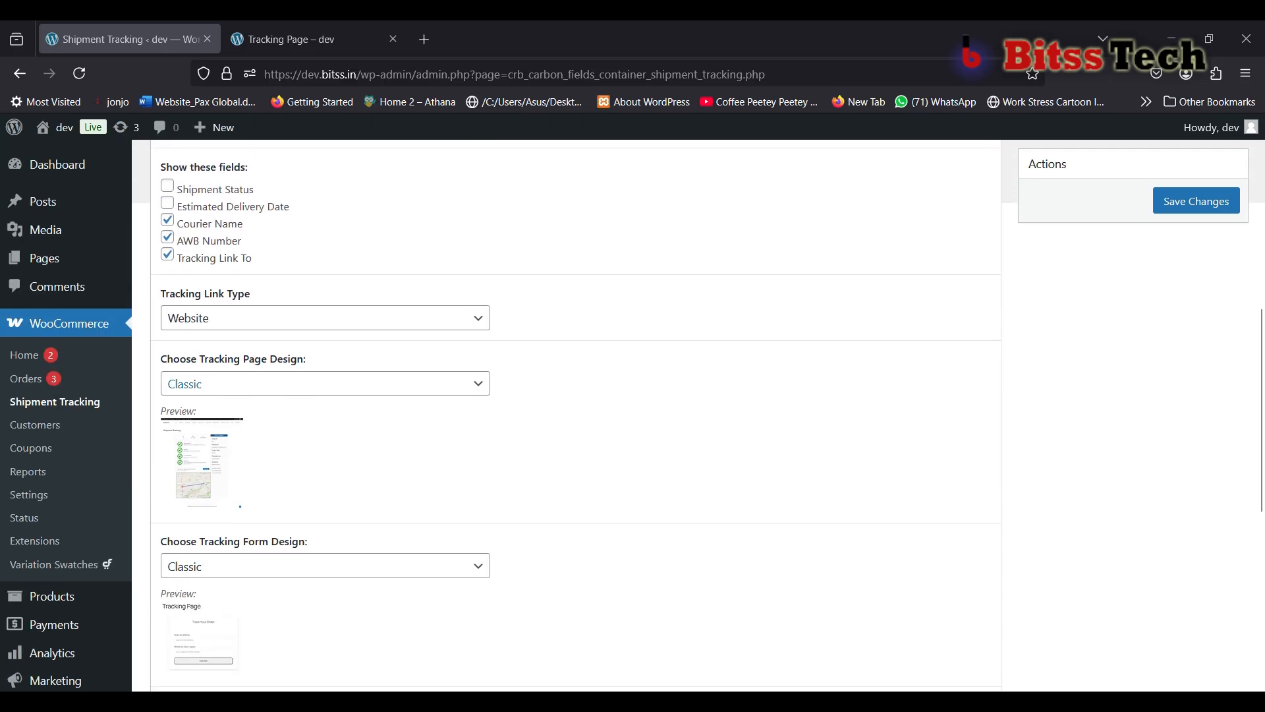
left_click(325, 384)
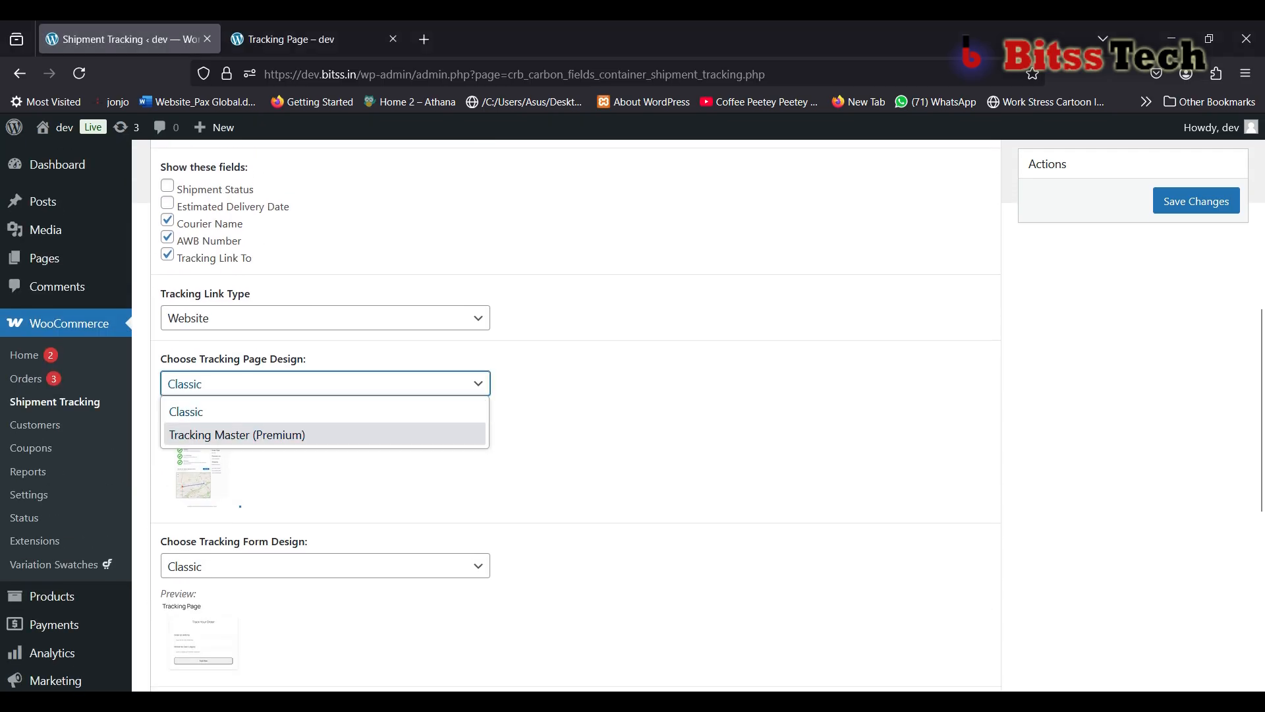
left_click(264, 434)
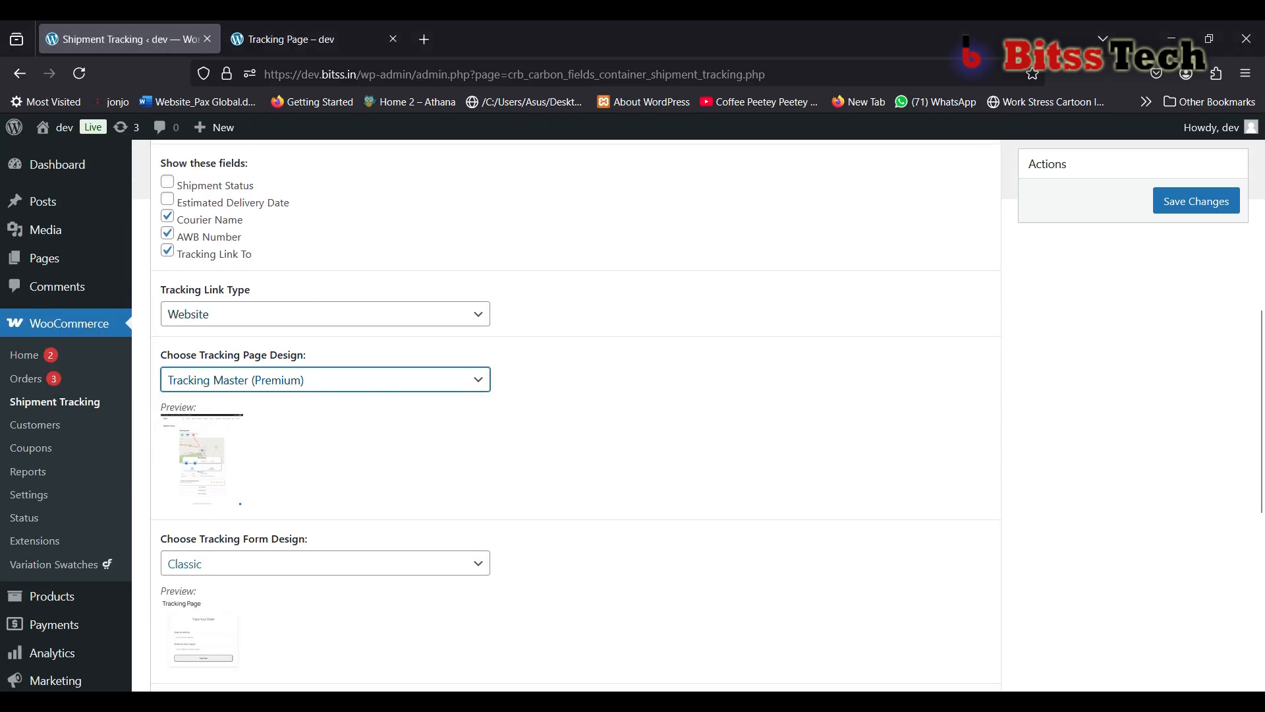
scroll(576, 416, "down", 1)
left_click(325, 499)
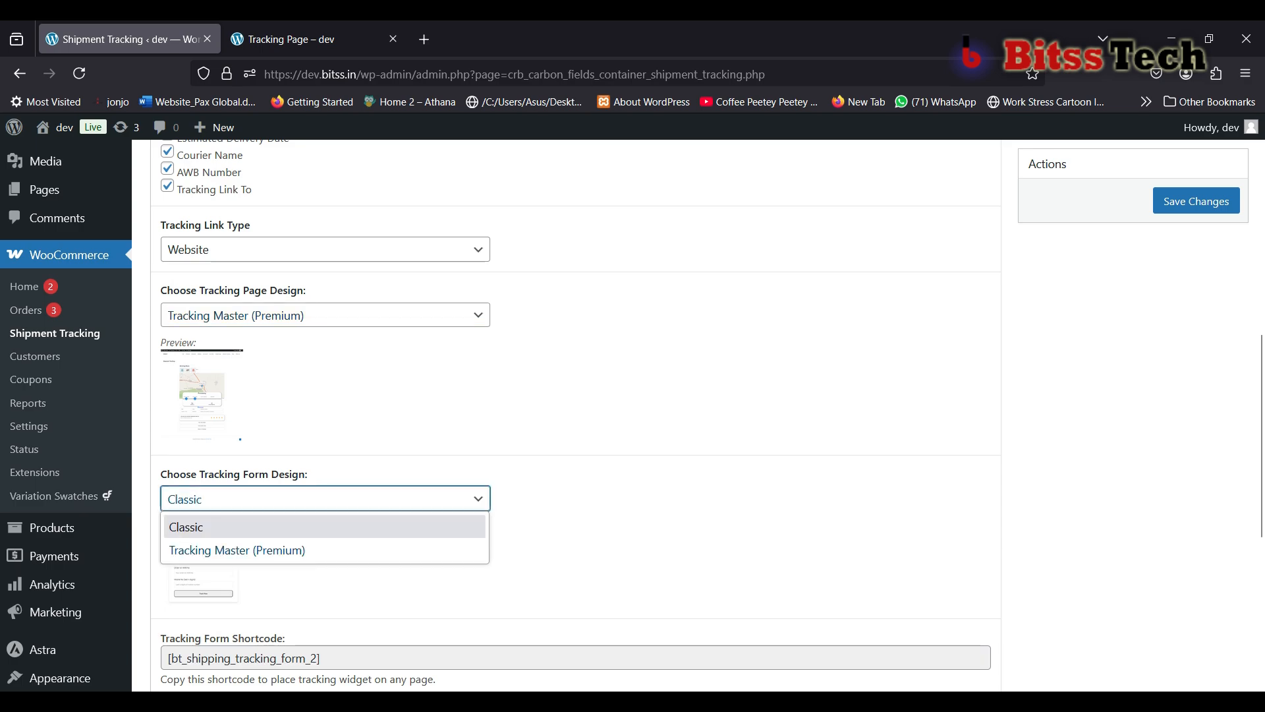
left_click(264, 550)
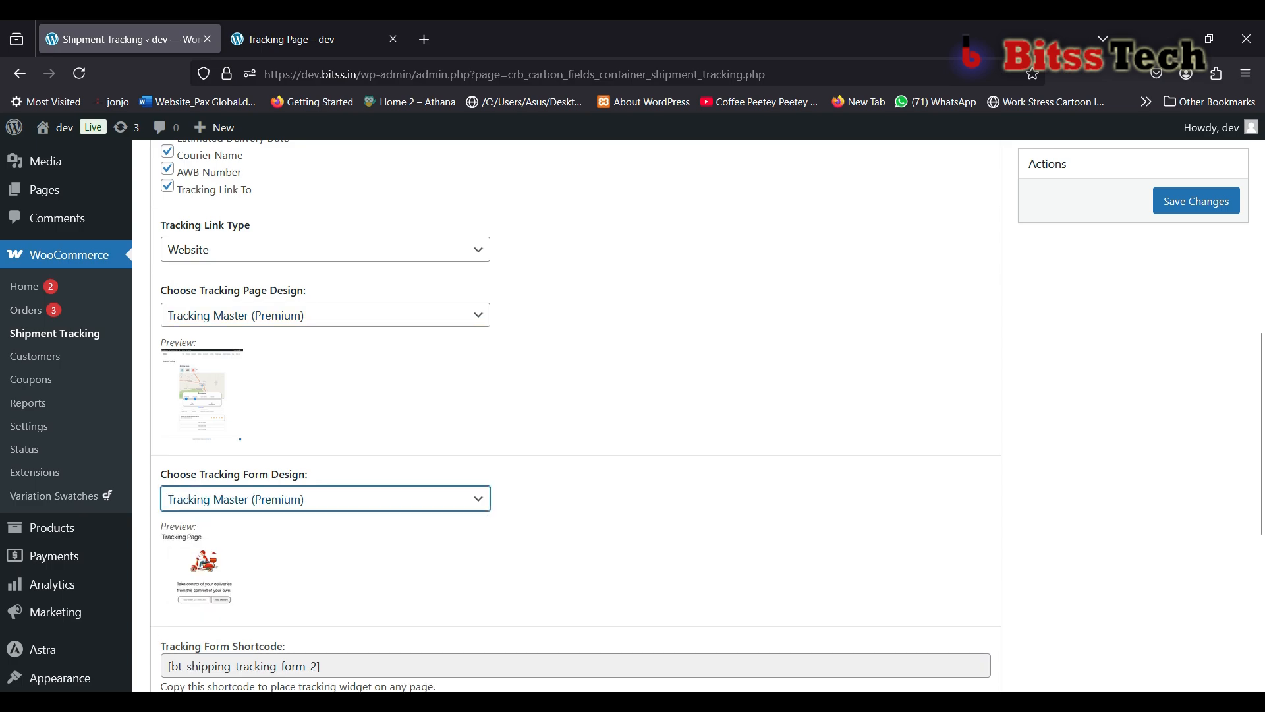
left_click(324, 499)
left_click(264, 548)
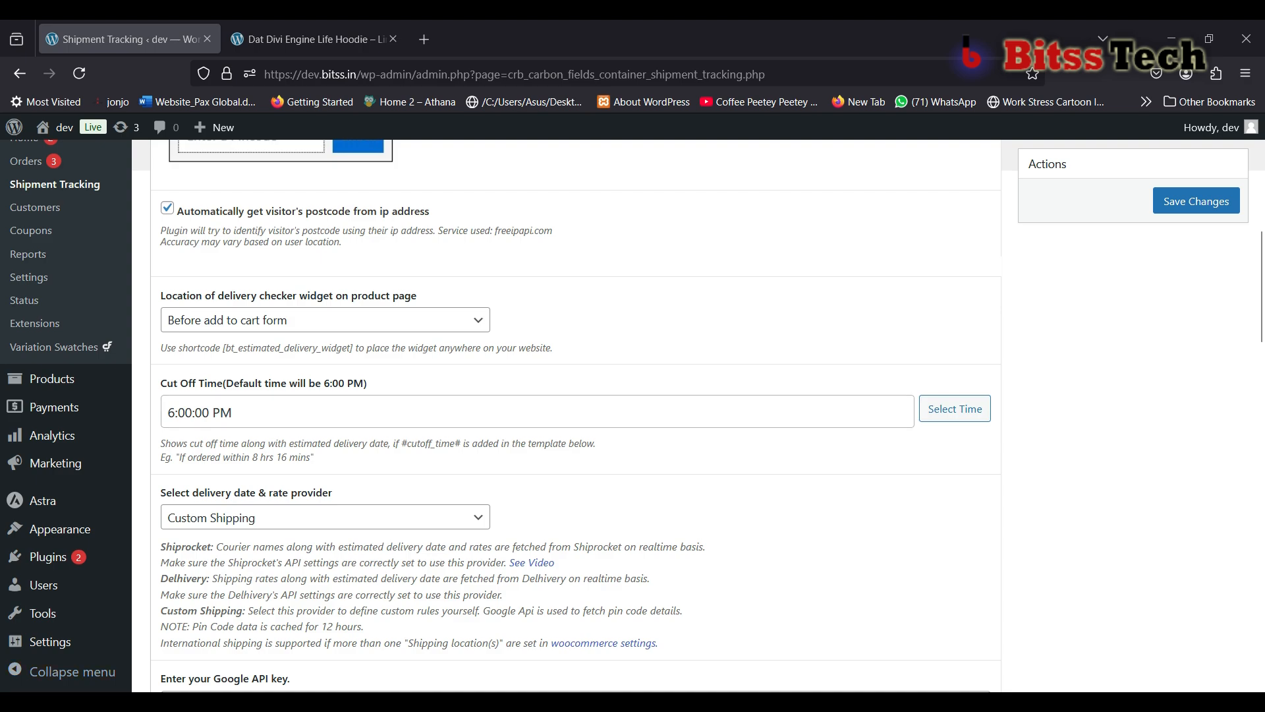
Set the delivery checker's Cut Off Time to 2:00:00 PM and choose Delhivery as the delivery date & rate provider.
left_click(320, 413)
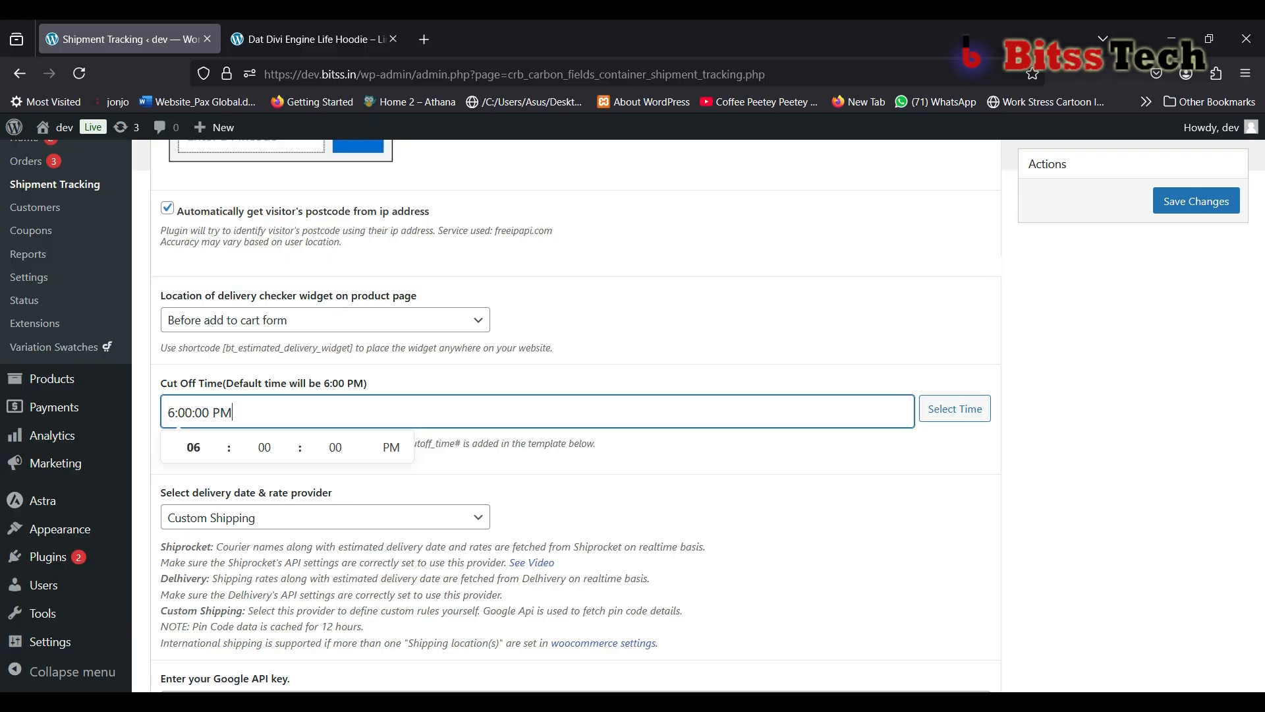
left_click(195, 447)
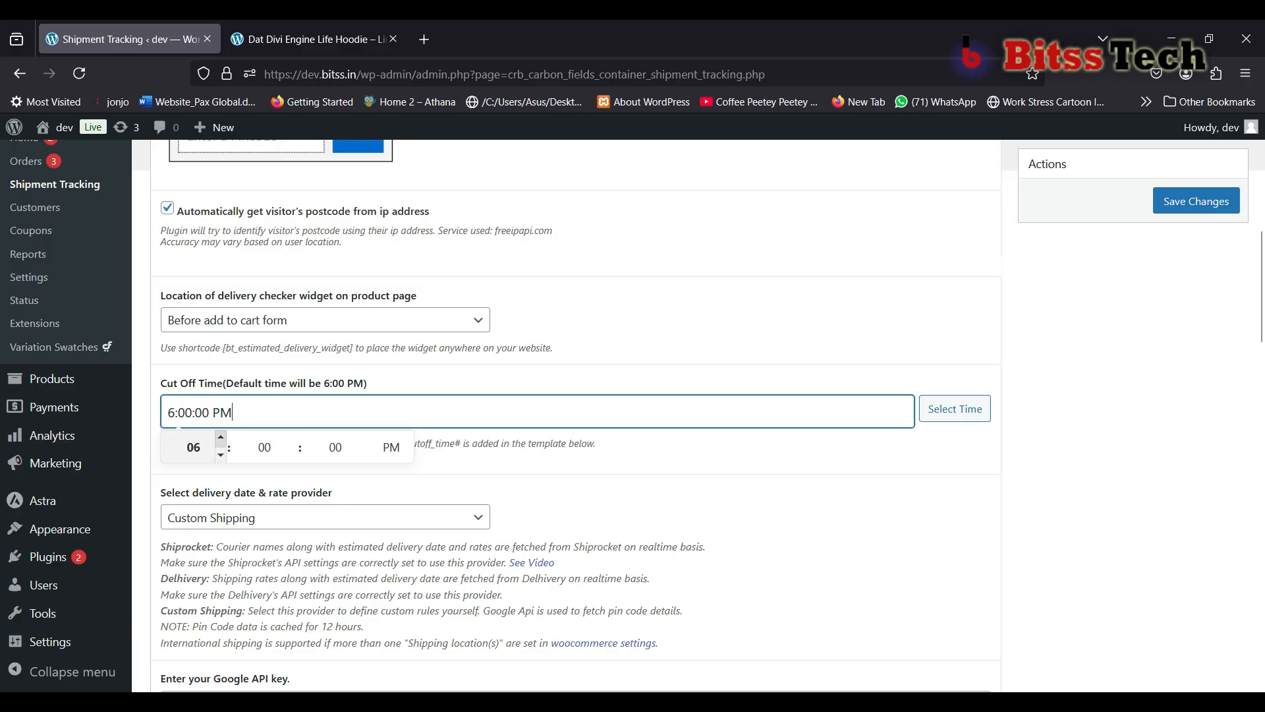
type("2")
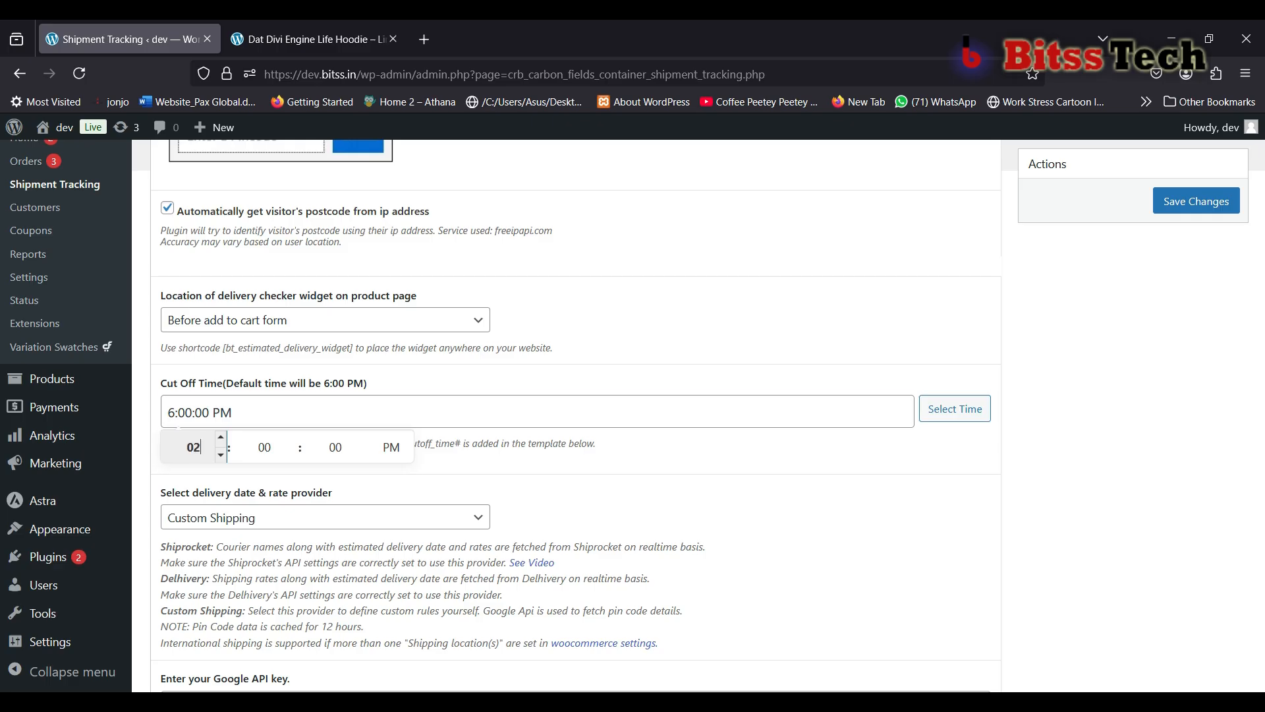
key("Return")
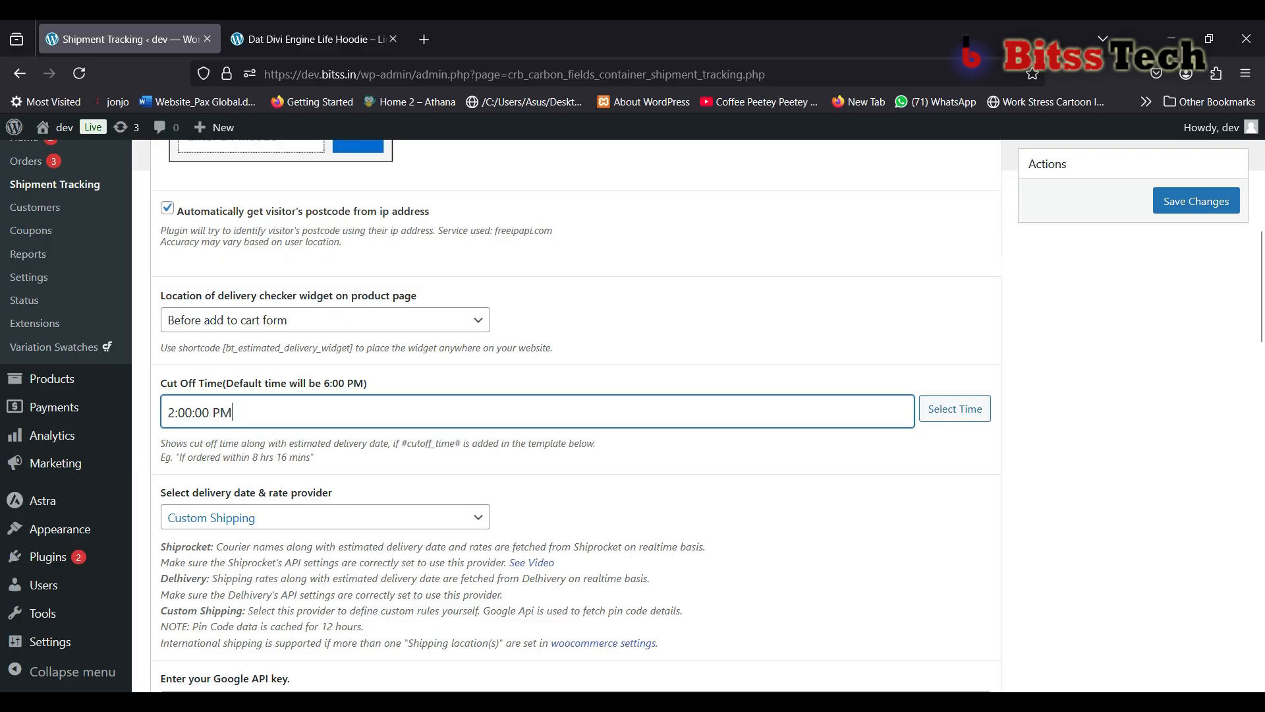
left_click(325, 518)
left_click(198, 567)
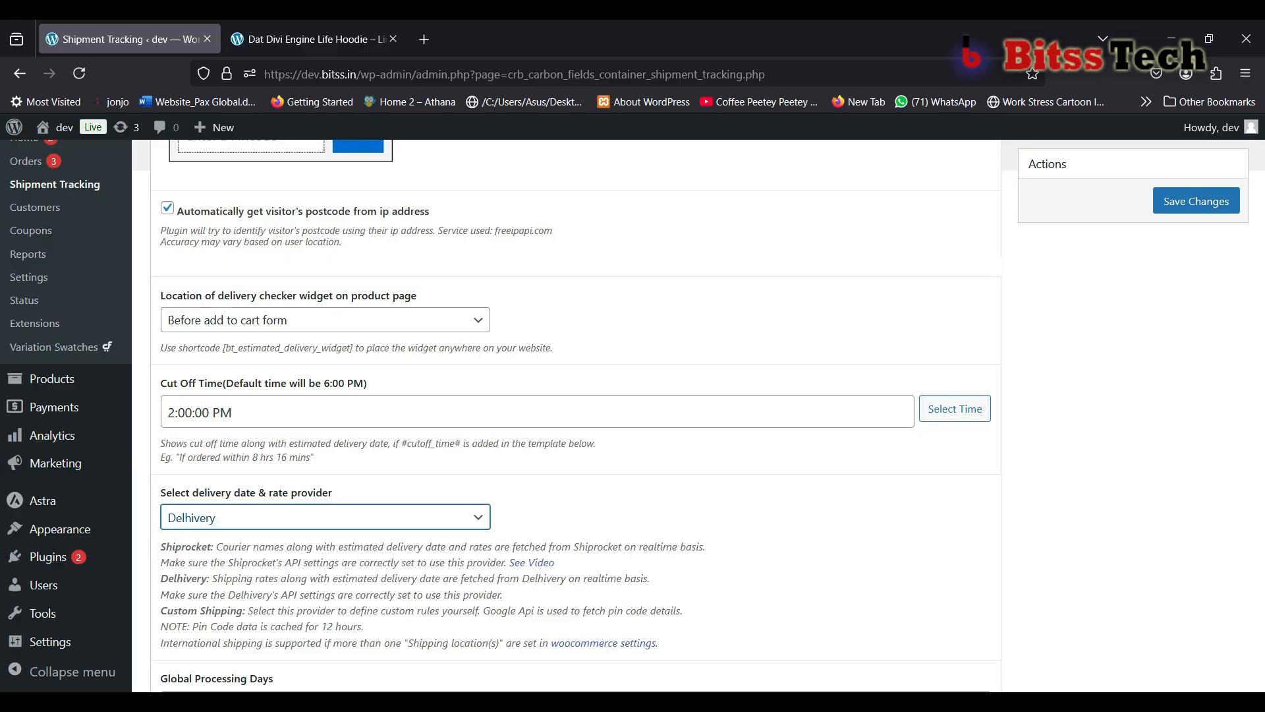
Save Global Processing Days as 2 and check the hoodie's estimated delivery date on its reloaded storefront page.
scroll(577, 415, "down", 3)
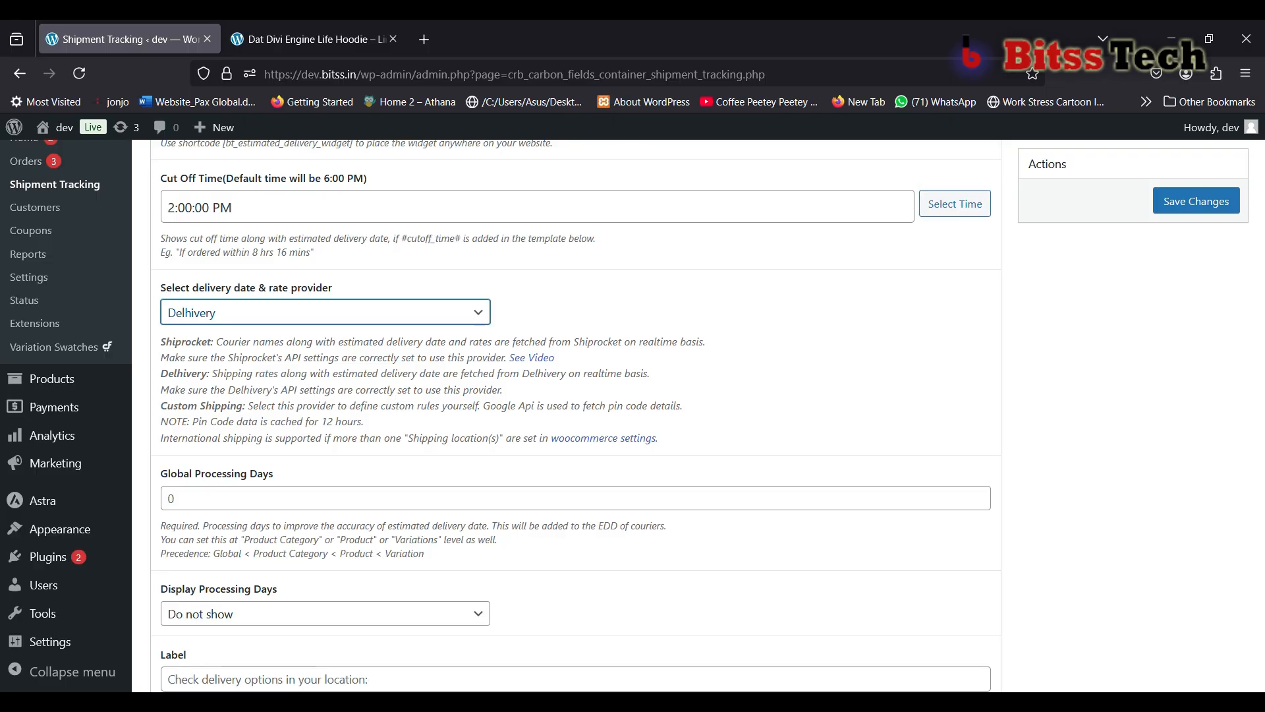
left_click(317, 498)
type("2")
key("Return")
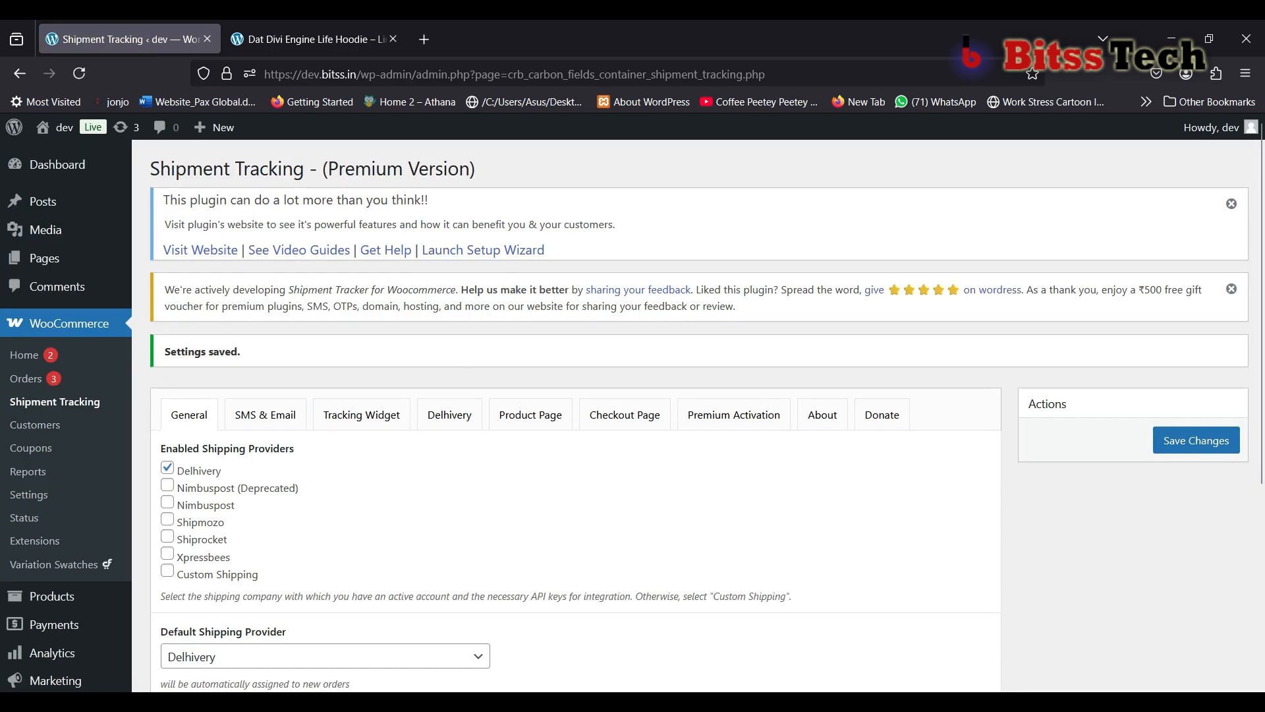
left_click(315, 39)
left_click(79, 73)
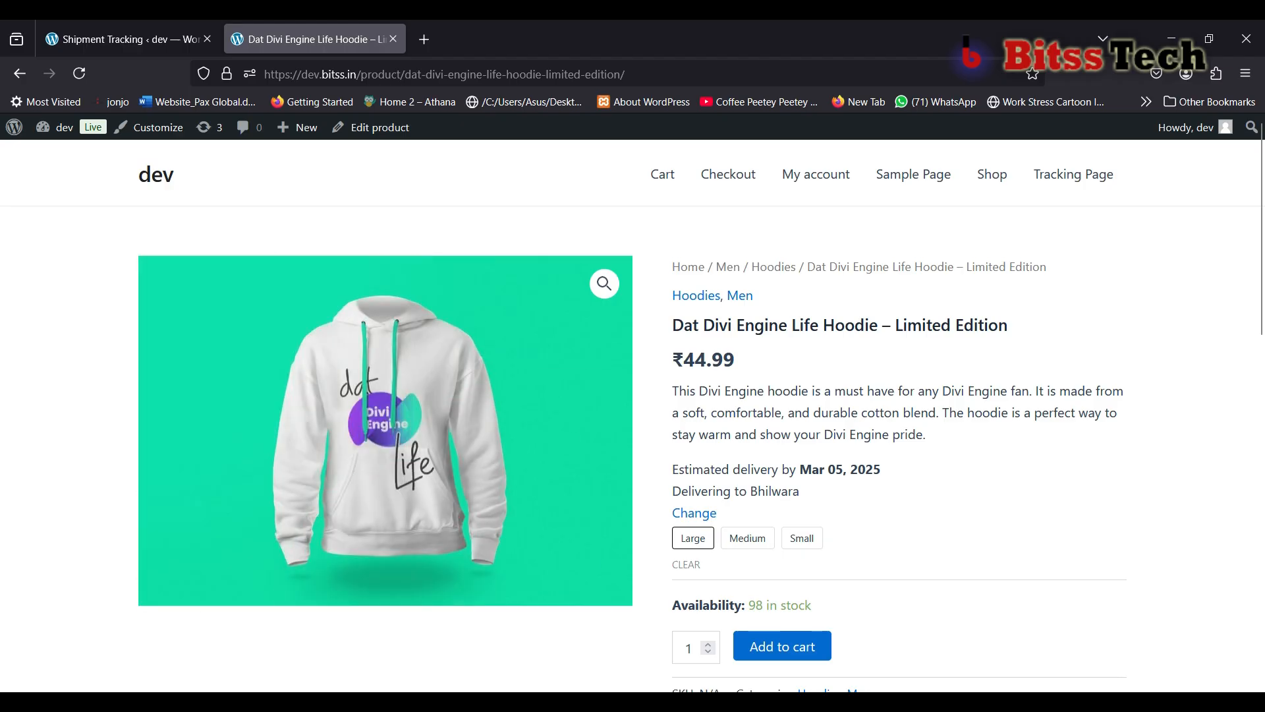
Set Global Processing Days to 4 in the Product Page settings and save the changes.
left_click(129, 39)
left_click(530, 415)
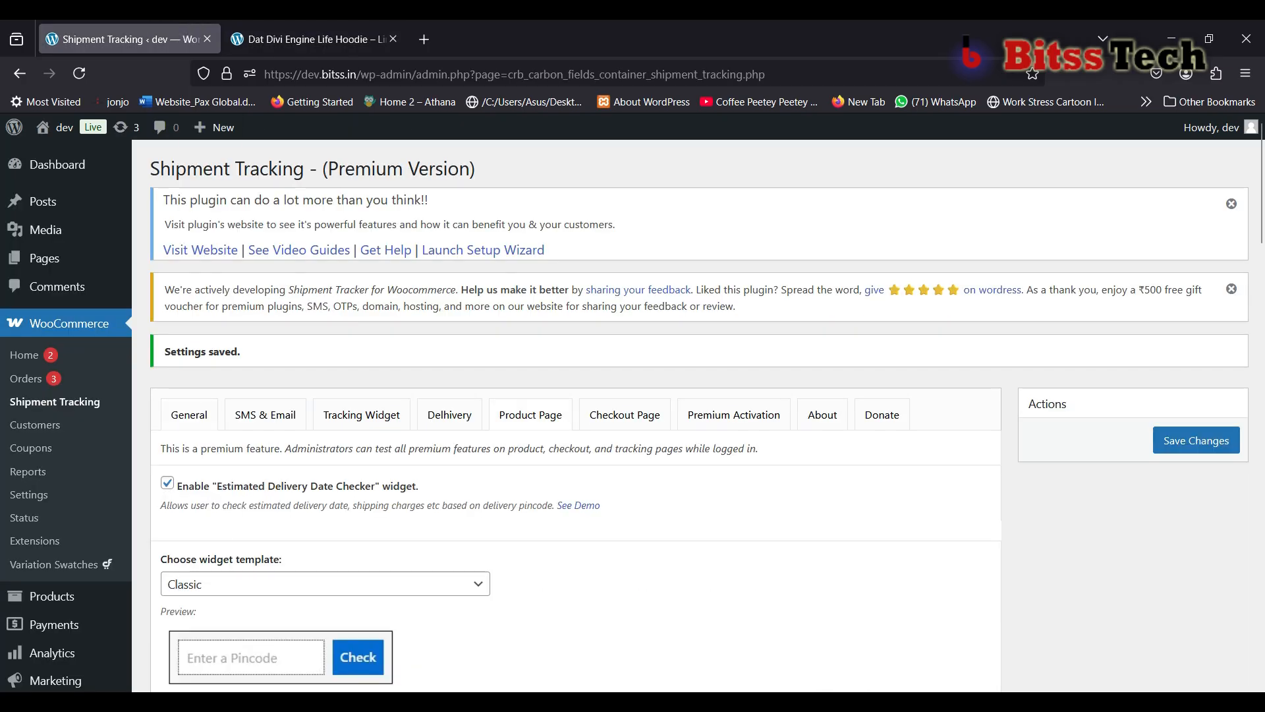
scroll(531, 422, "down", 10)
scroll(575, 415, "down", 2)
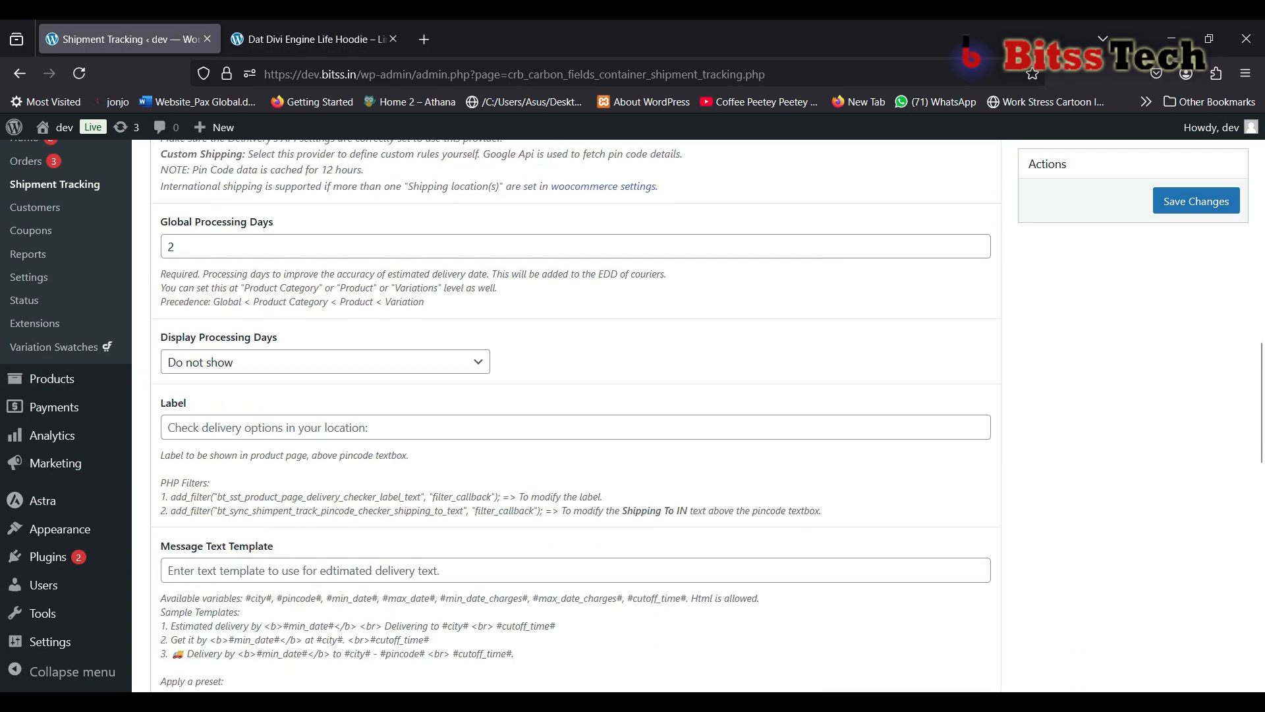
left_click(530, 247)
key("BackSpace")
type("4")
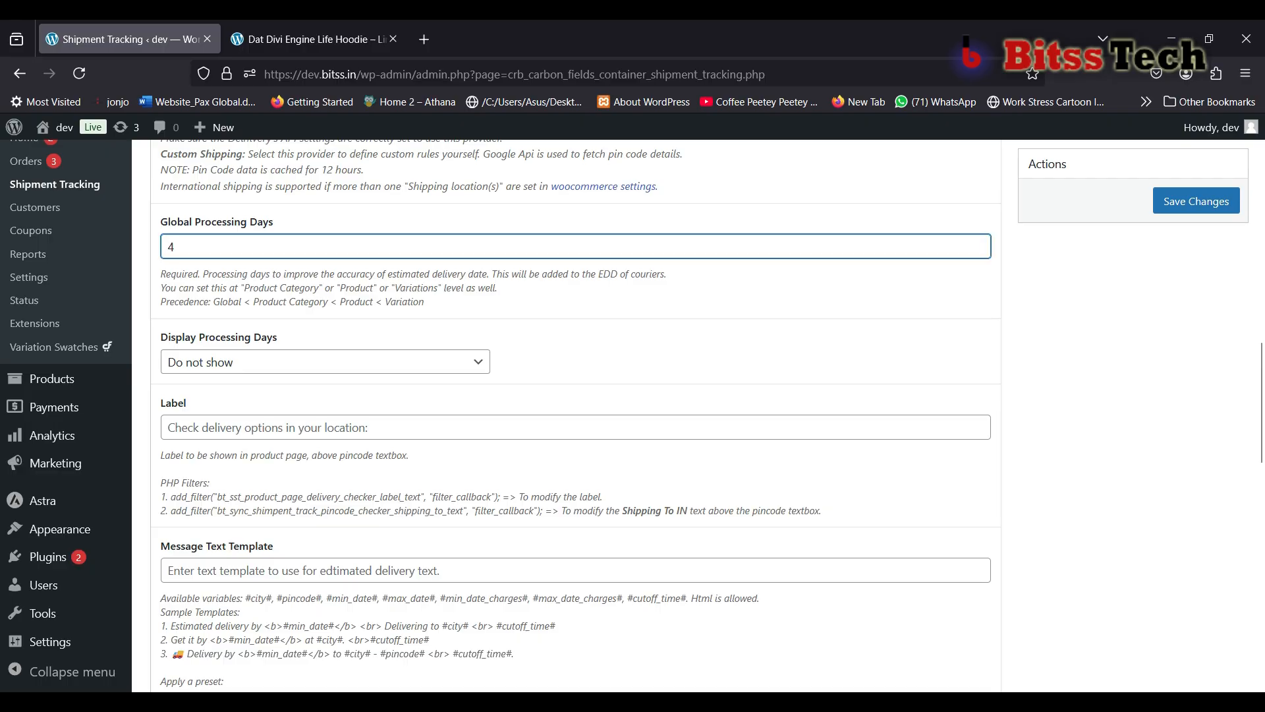
left_click(1196, 201)
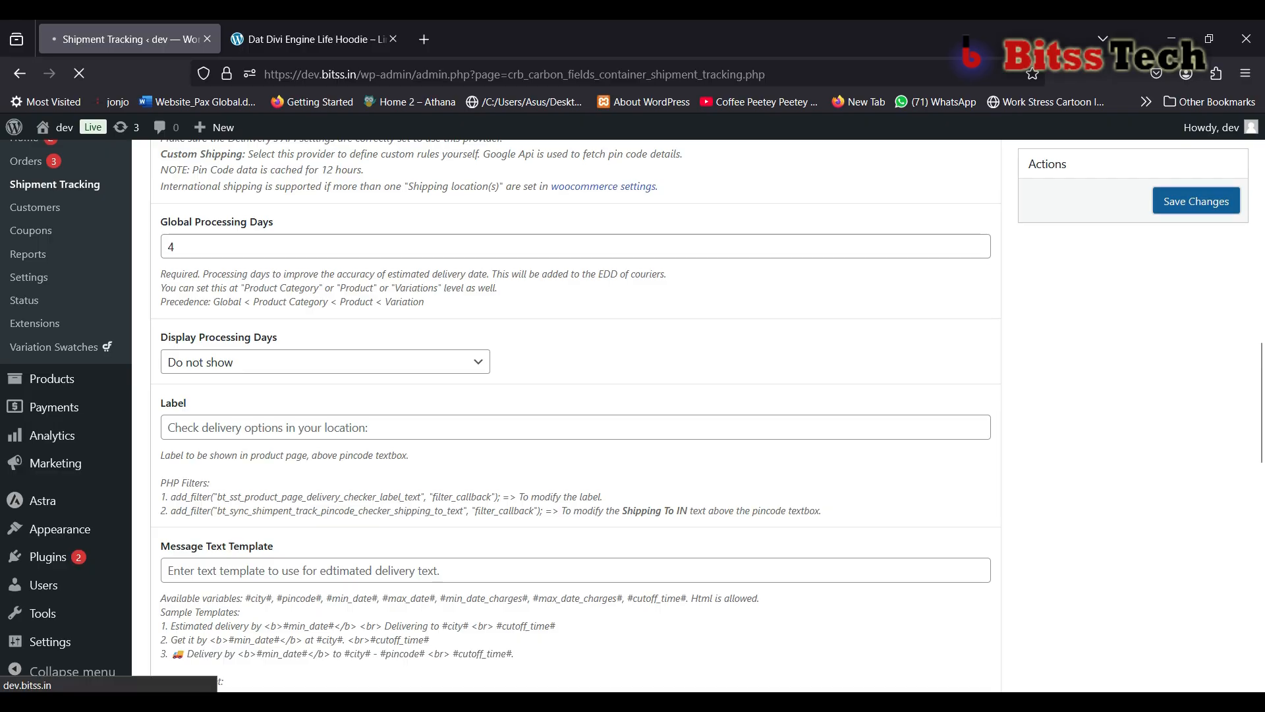
Reload the hoodie's storefront page and check its estimated delivery date.
mouse_move(310, 39)
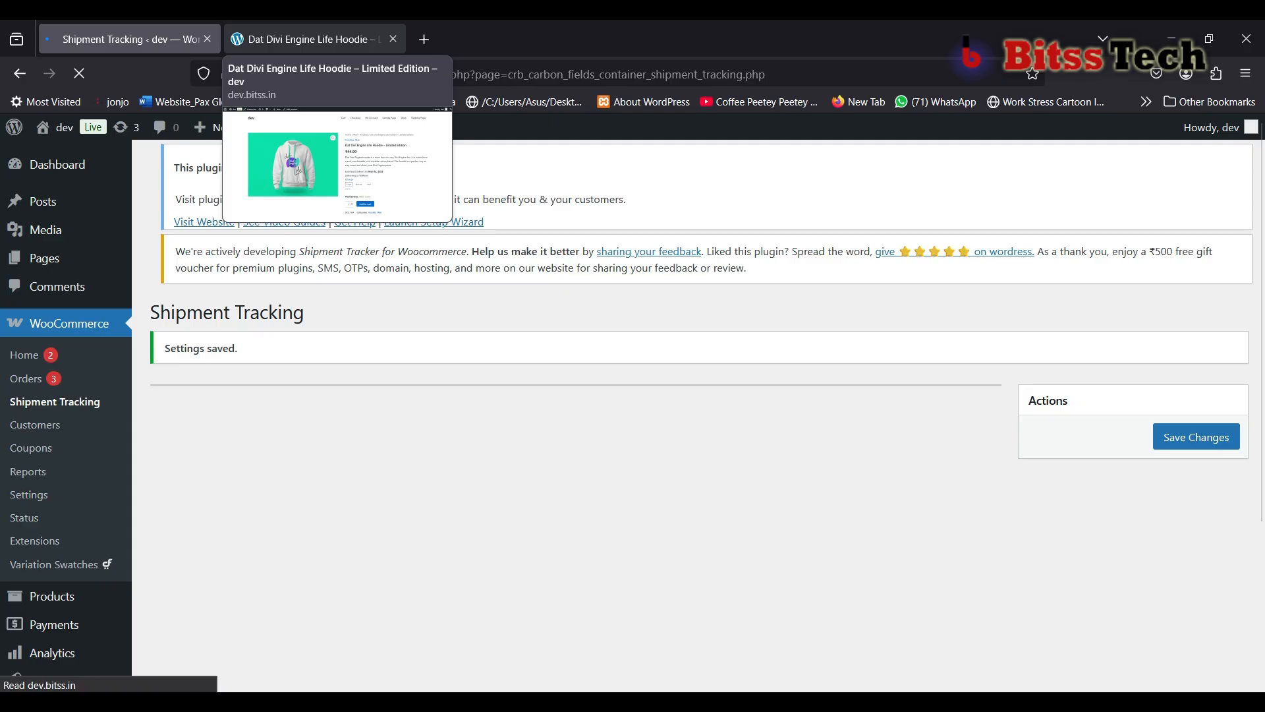
left_click(310, 39)
left_click(79, 73)
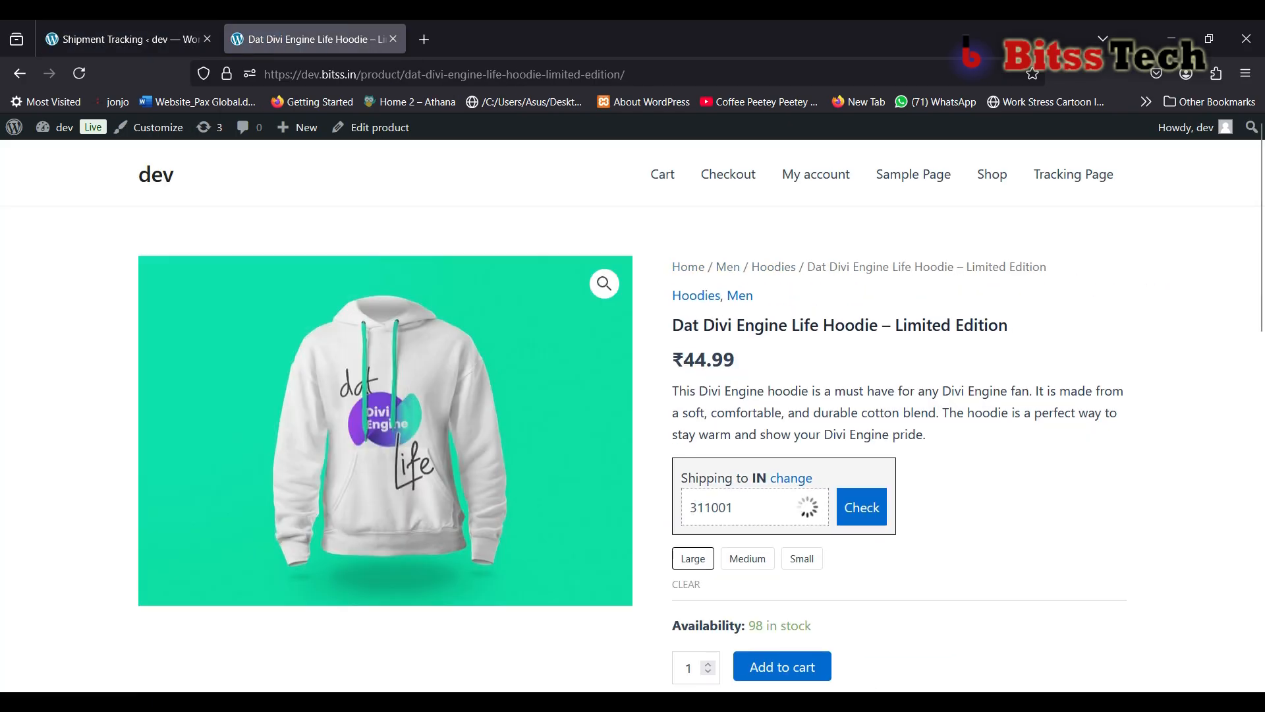
left_click_drag(883, 469, 661, 473)
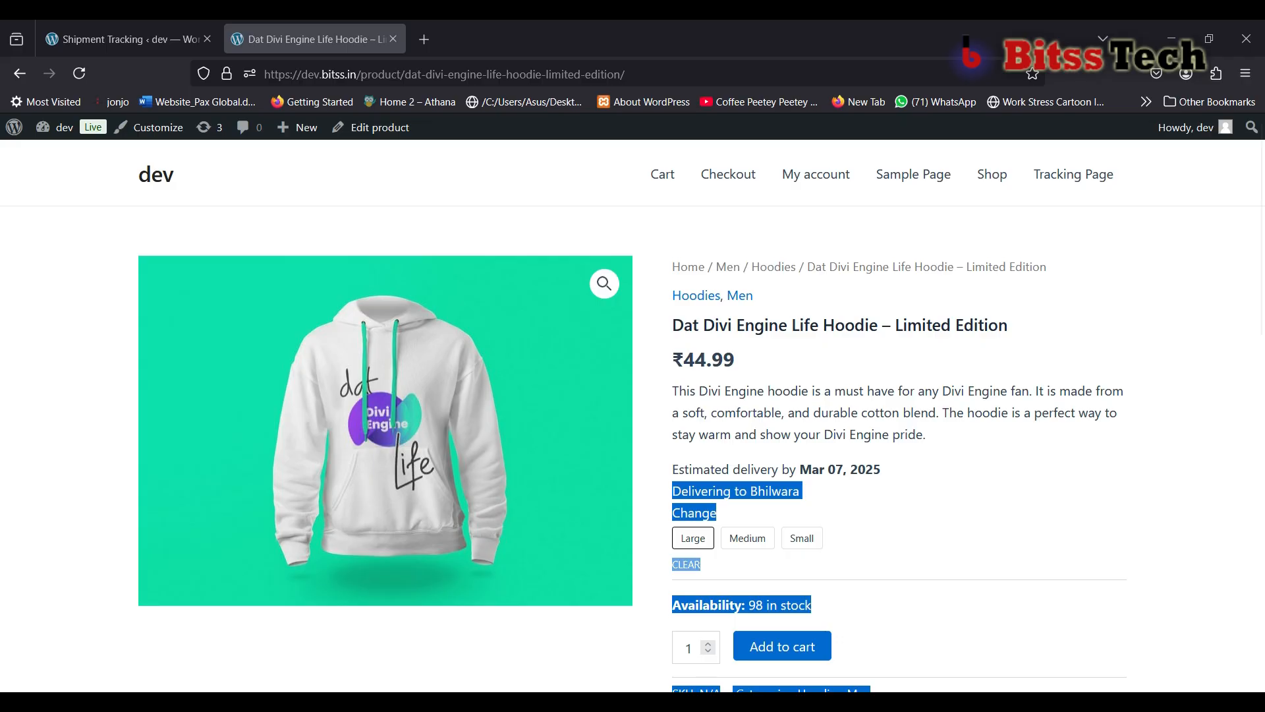
Set Display Processing Days to Before add to cart form in the Shipment Tracking settings and save the changes.
key("ctrl+Tab")
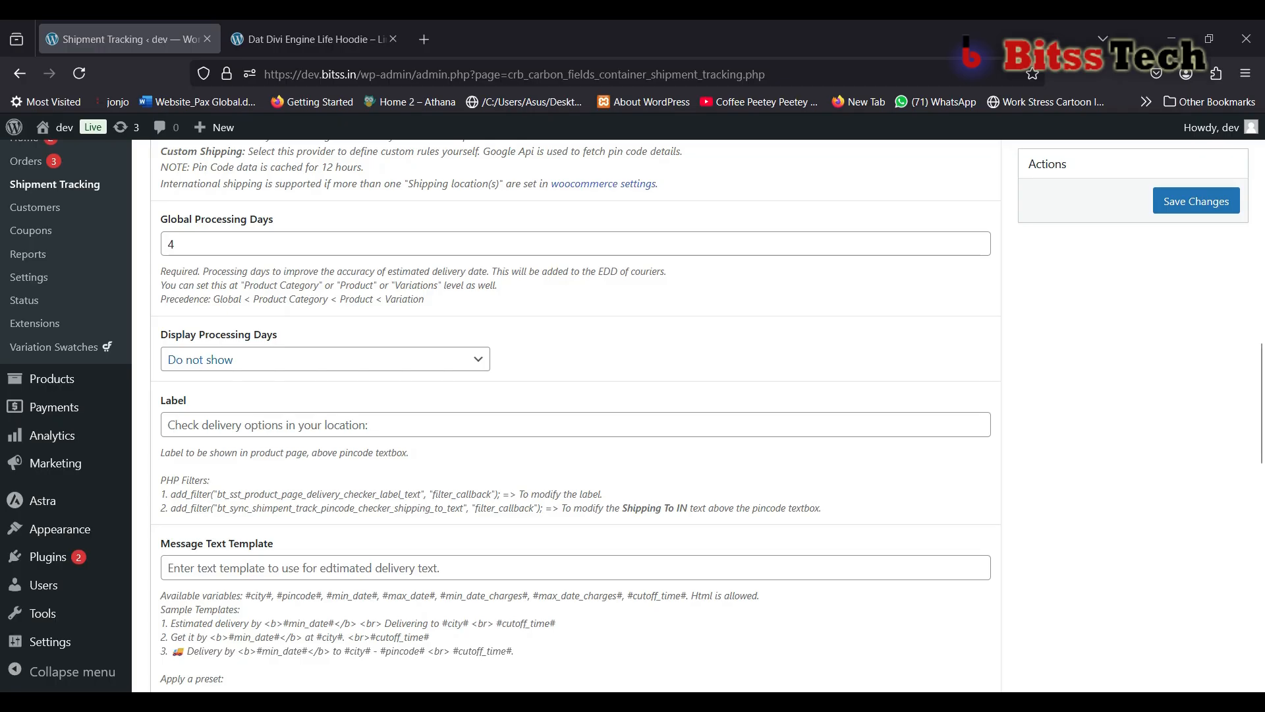
left_click(325, 360)
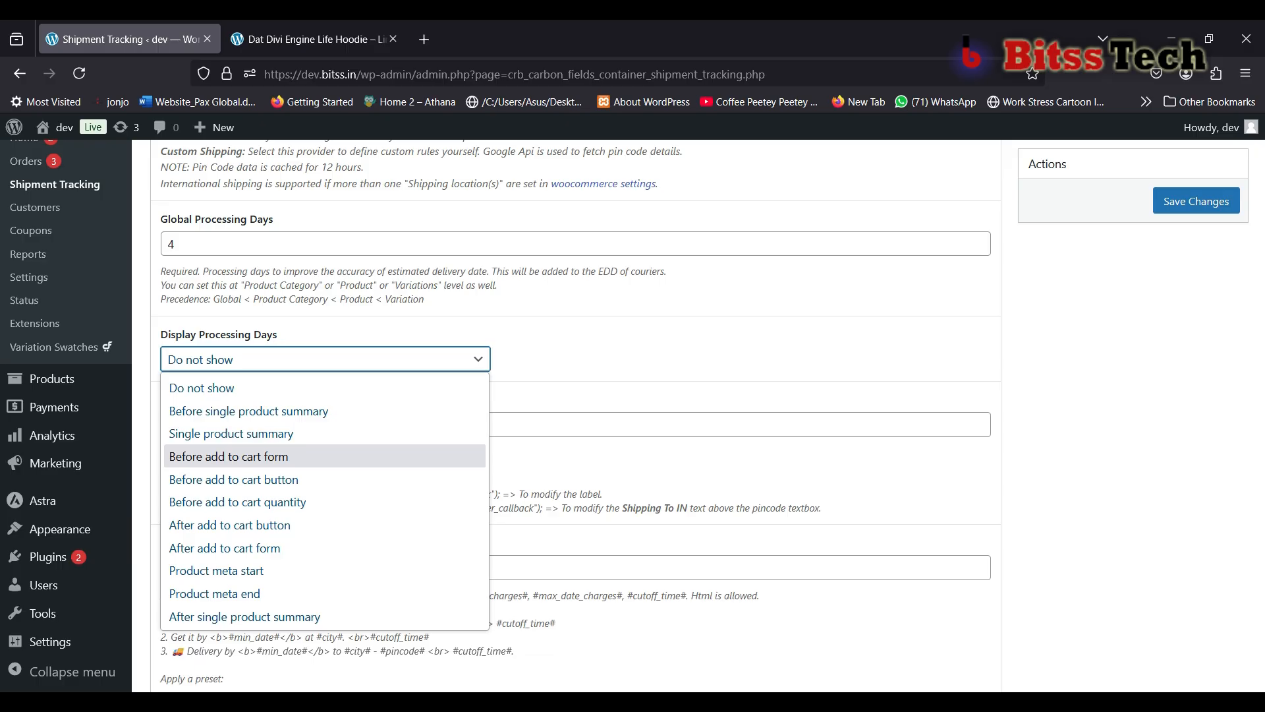
key("Return")
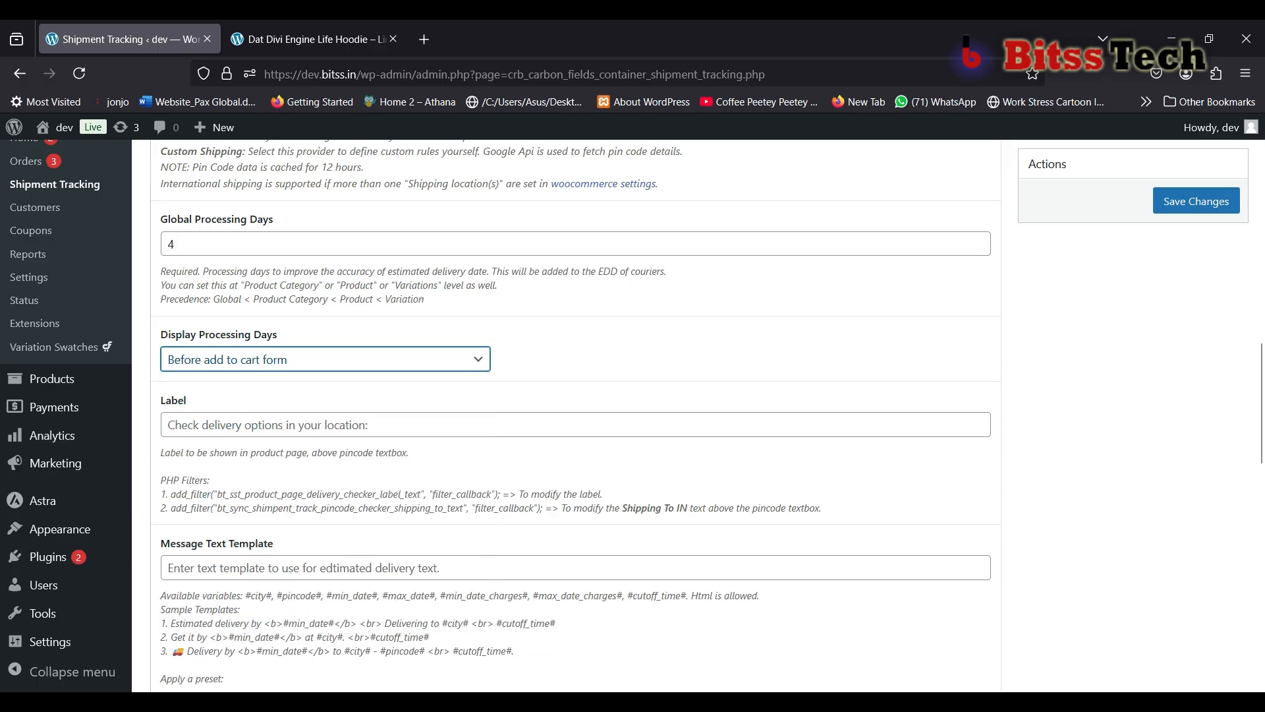
left_click(1196, 200)
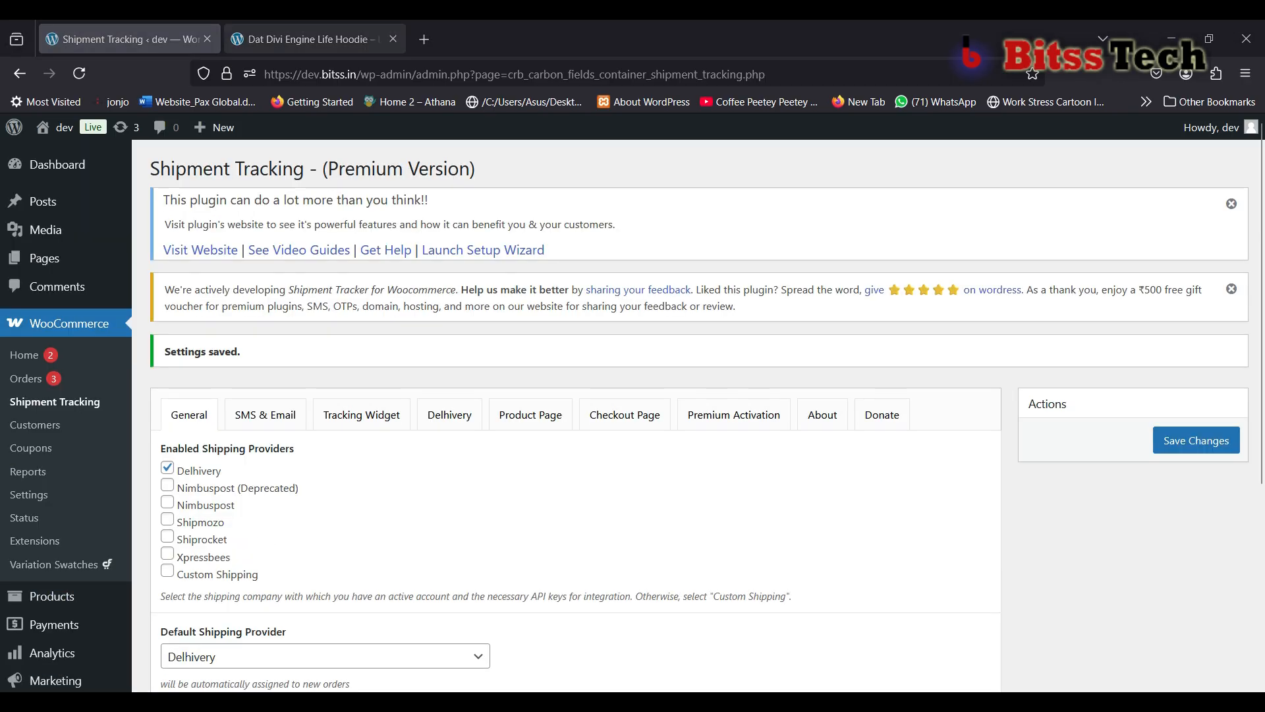
Reload the hoodie's storefront page and check the processing time line above the size options.
left_click(310, 39)
left_click(79, 73)
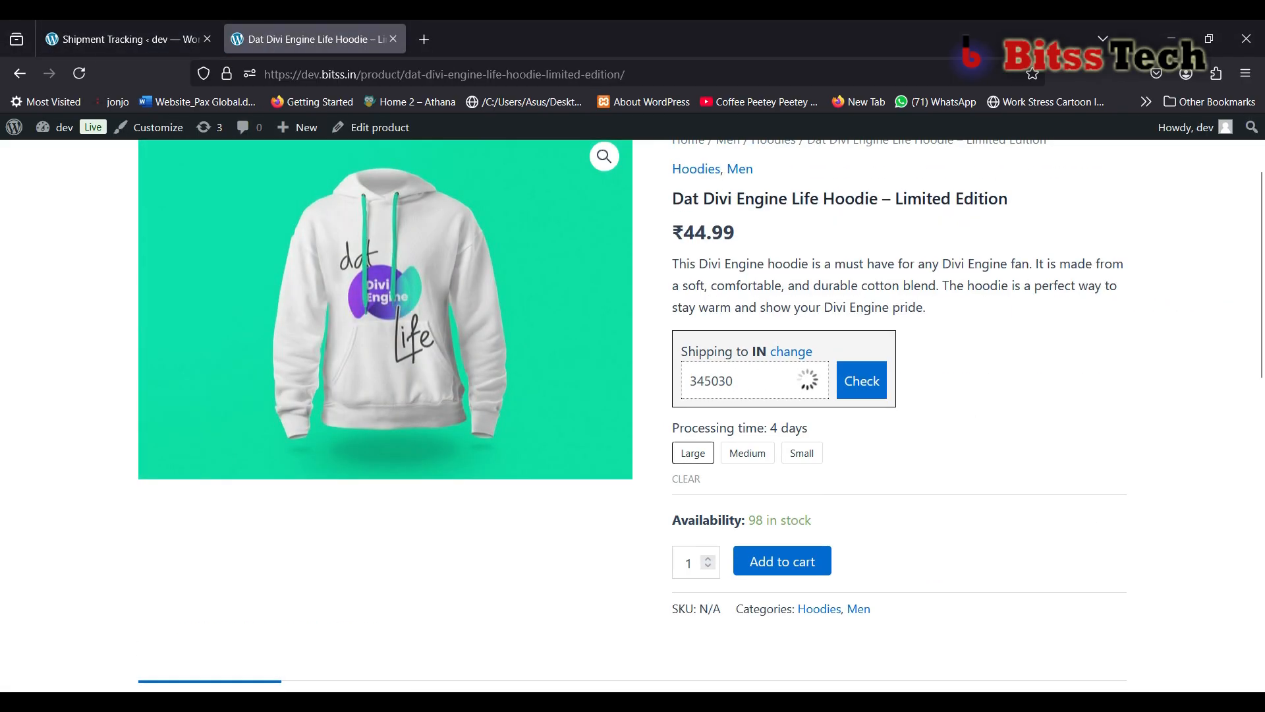
left_click_drag(808, 427, 672, 428)
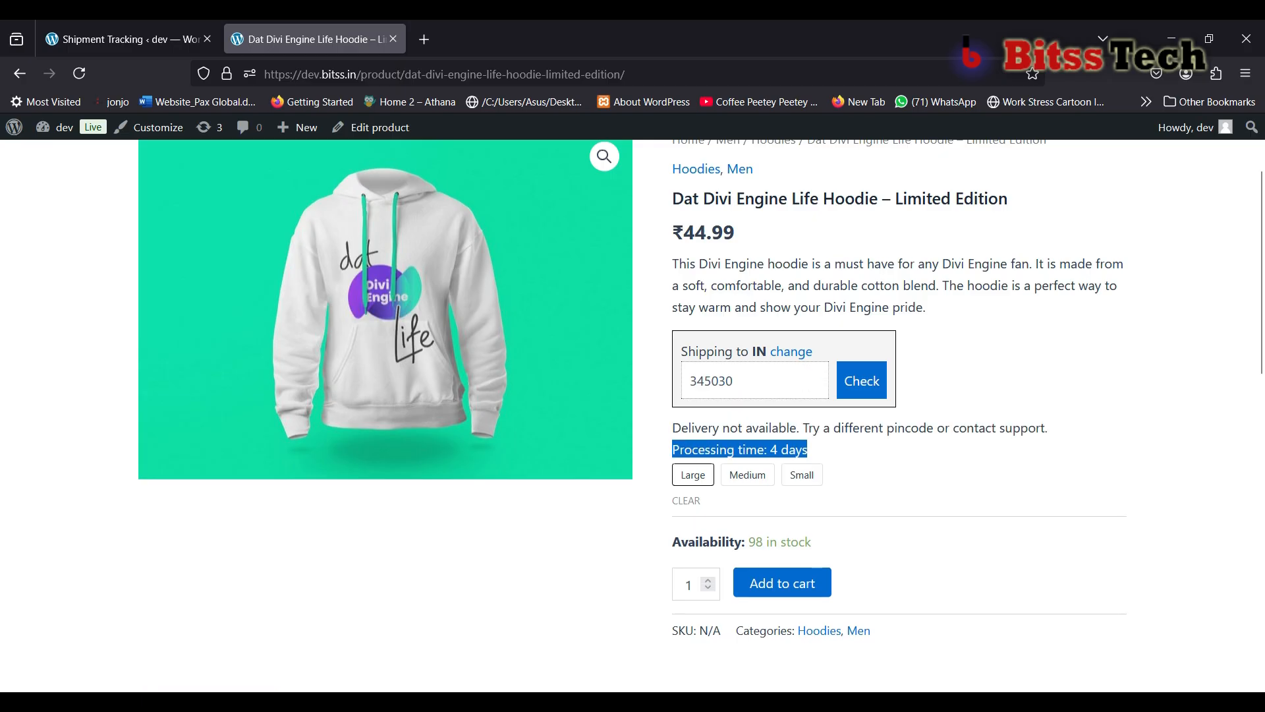
Check the hoodie's estimated delivery for pincode 311001 with the delivery checker widget.
left_click(673, 438)
key("ctrl+a")
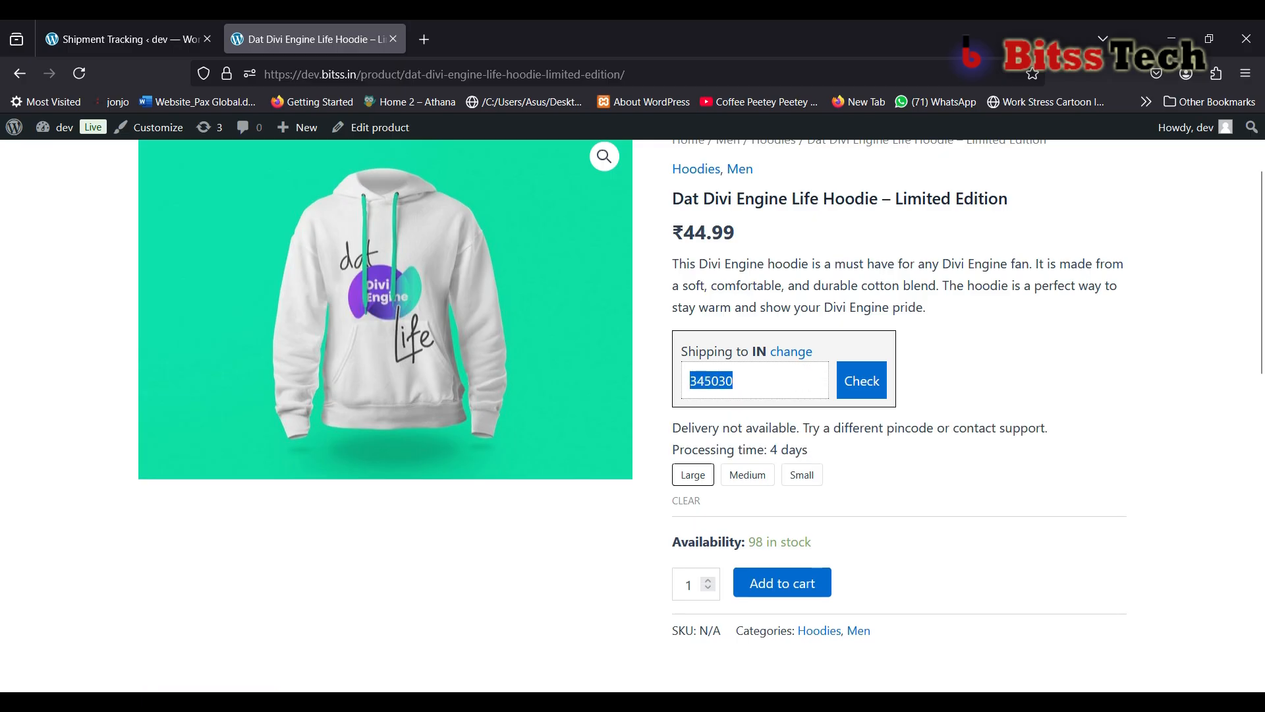
type("311001")
key("Return")
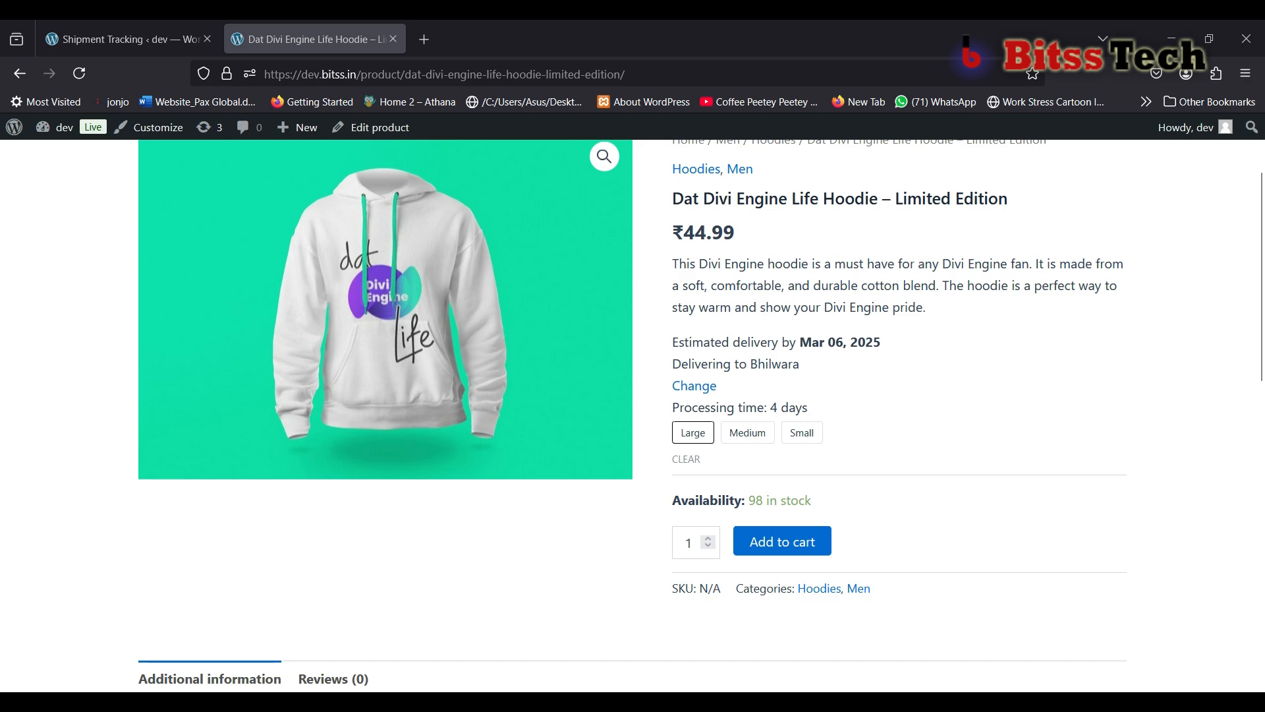
left_click_drag(802, 363, 672, 342)
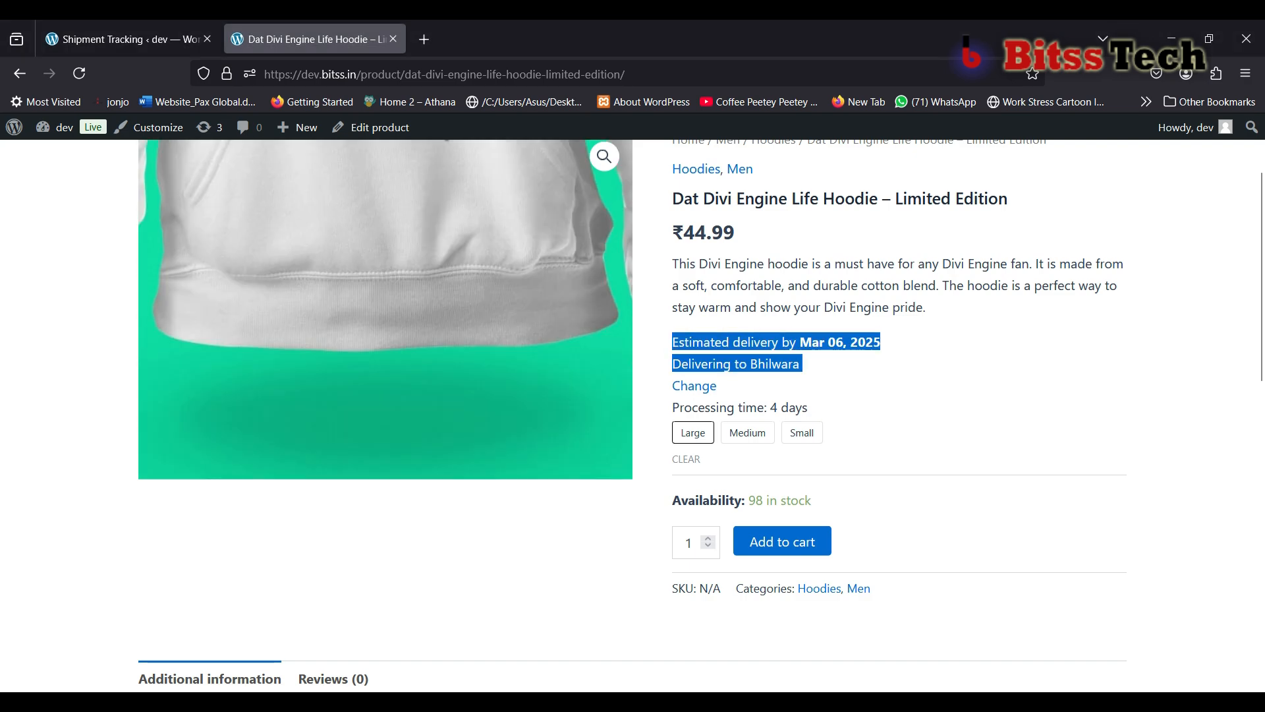
Apply the Message Text Template -3 preset to the product page's delivery message in the Shipment Tracking settings and save the changes.
left_click(129, 39)
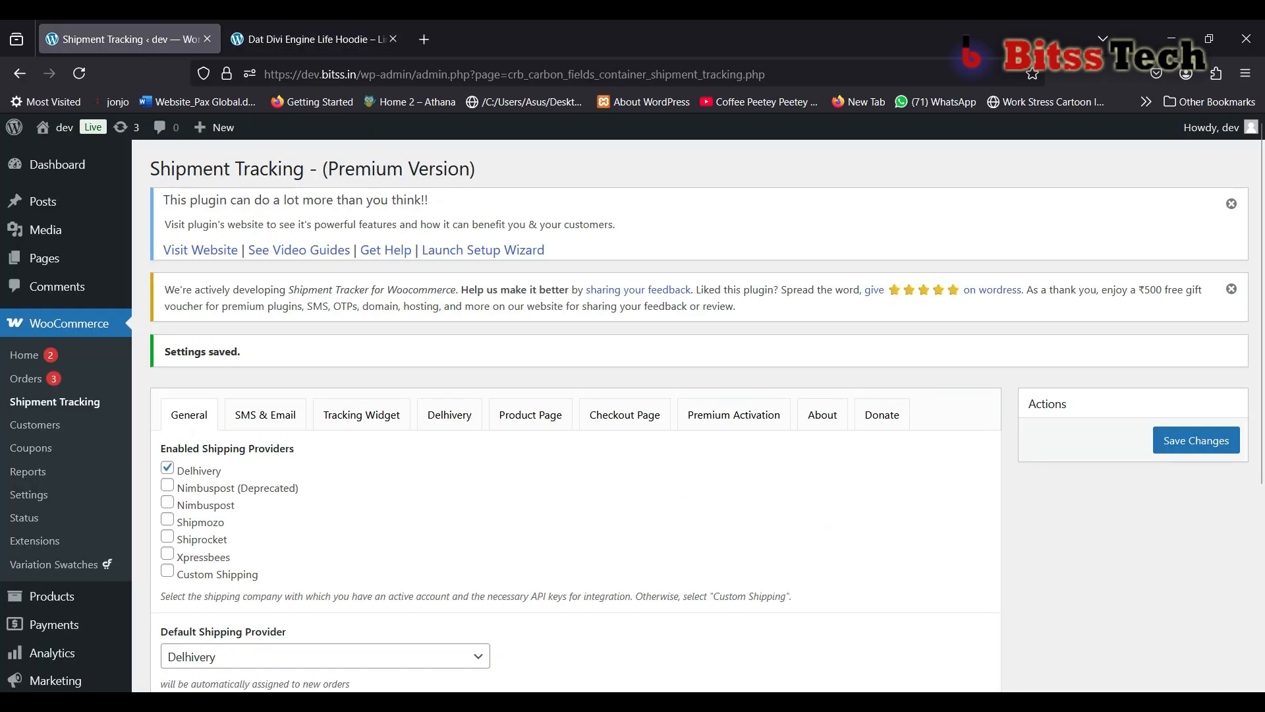
left_click(530, 415)
scroll(574, 415, "down", 10)
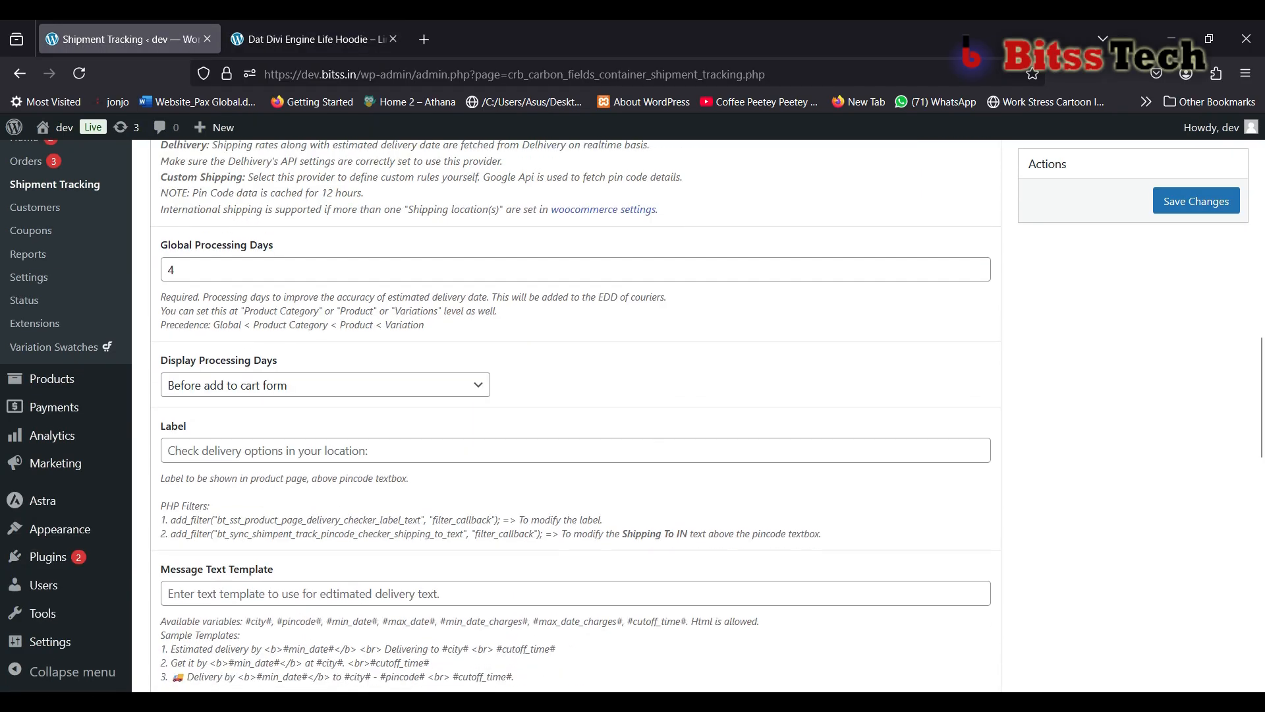
scroll(574, 415, "down", 3)
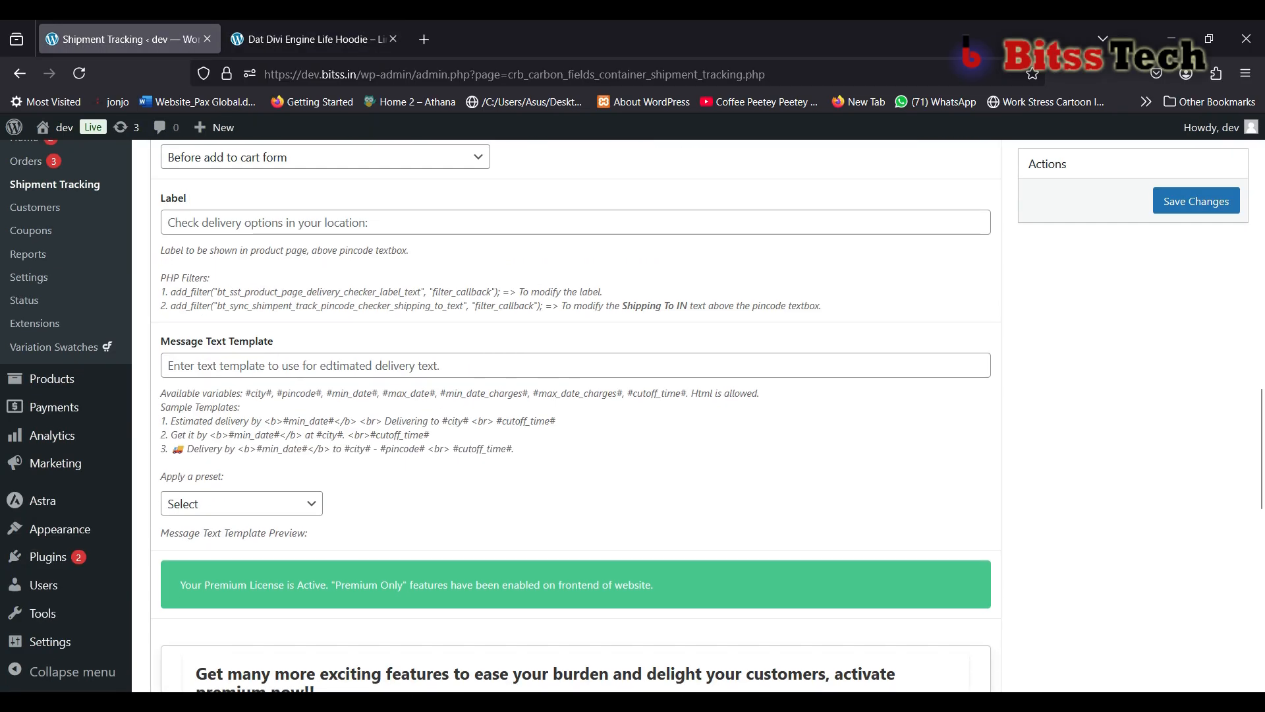
left_click(241, 503)
left_click(236, 554)
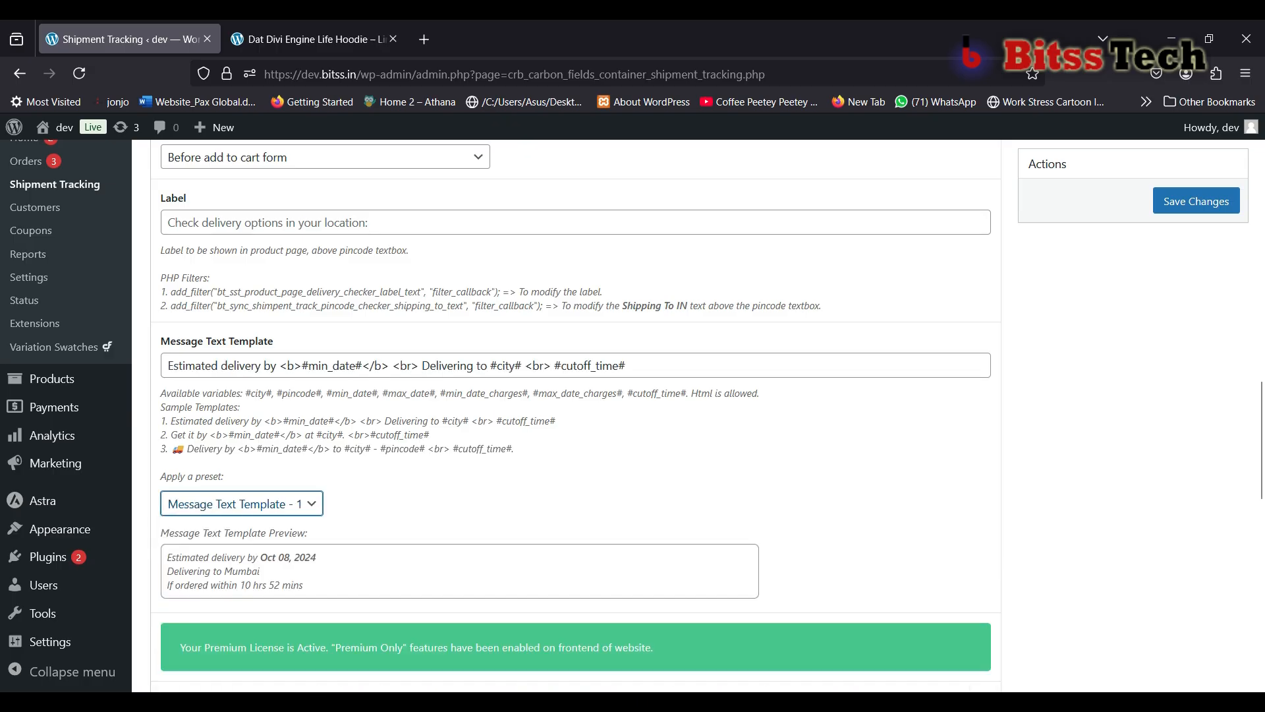
left_click(241, 503)
left_click(235, 599)
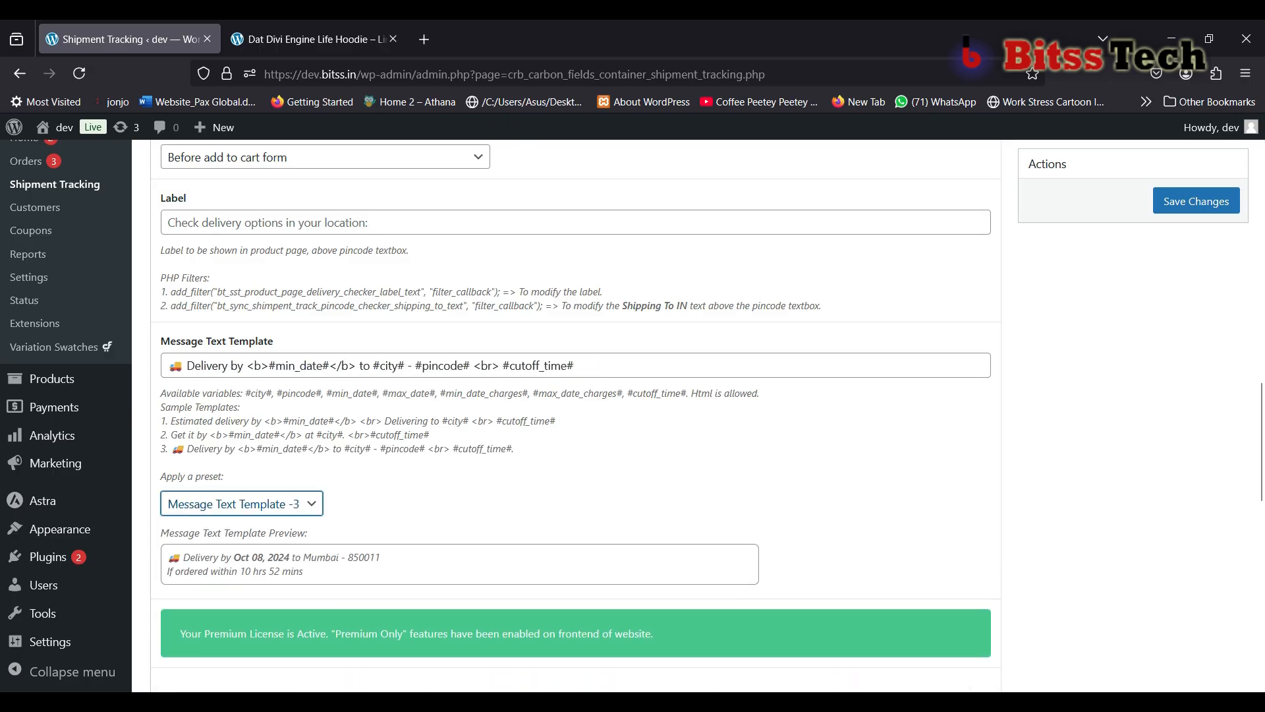
left_click(1196, 201)
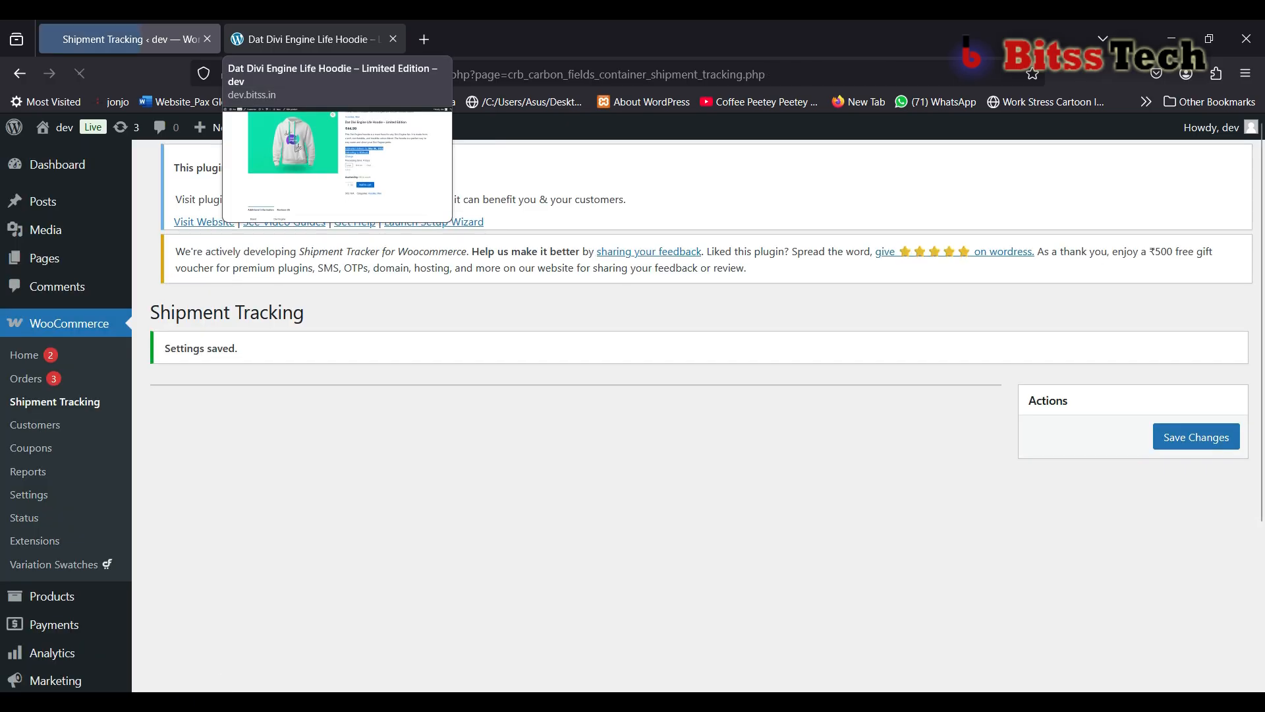
Reload the hoodie's storefront page, check the delivery message, and reopen the pincode form to inspect it.
left_click(309, 39)
key("F5")
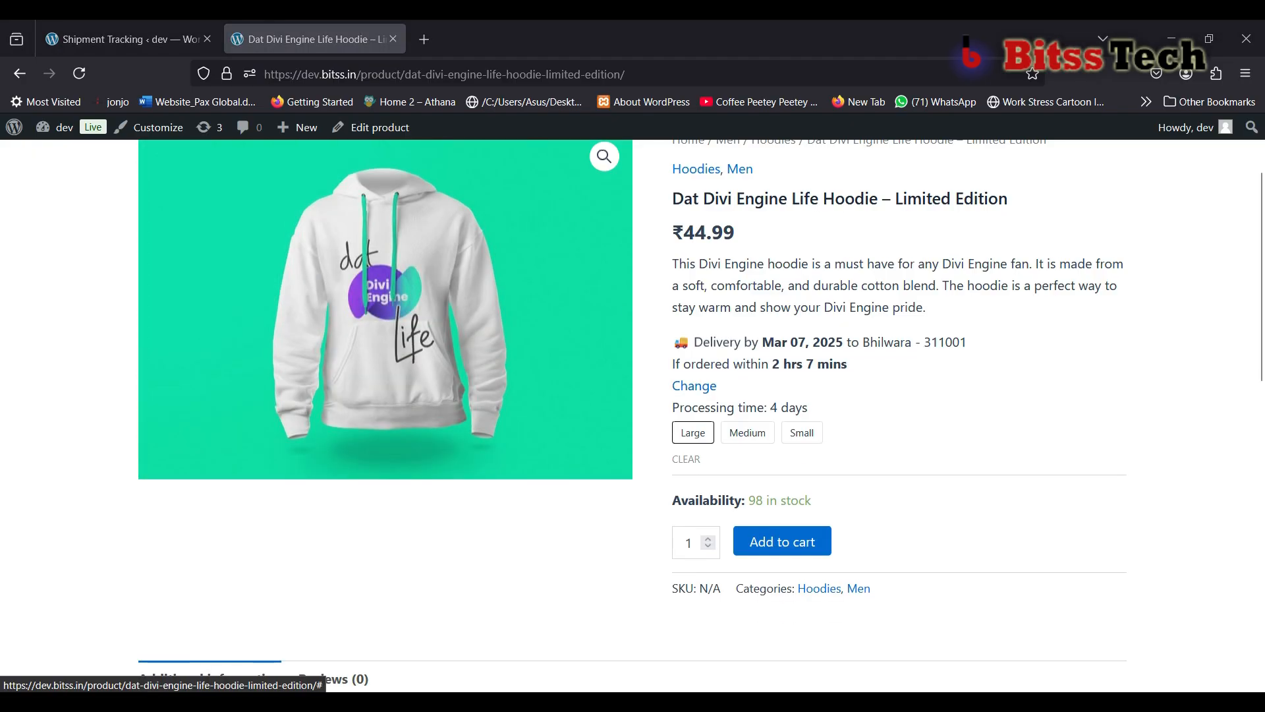
left_click(694, 386)
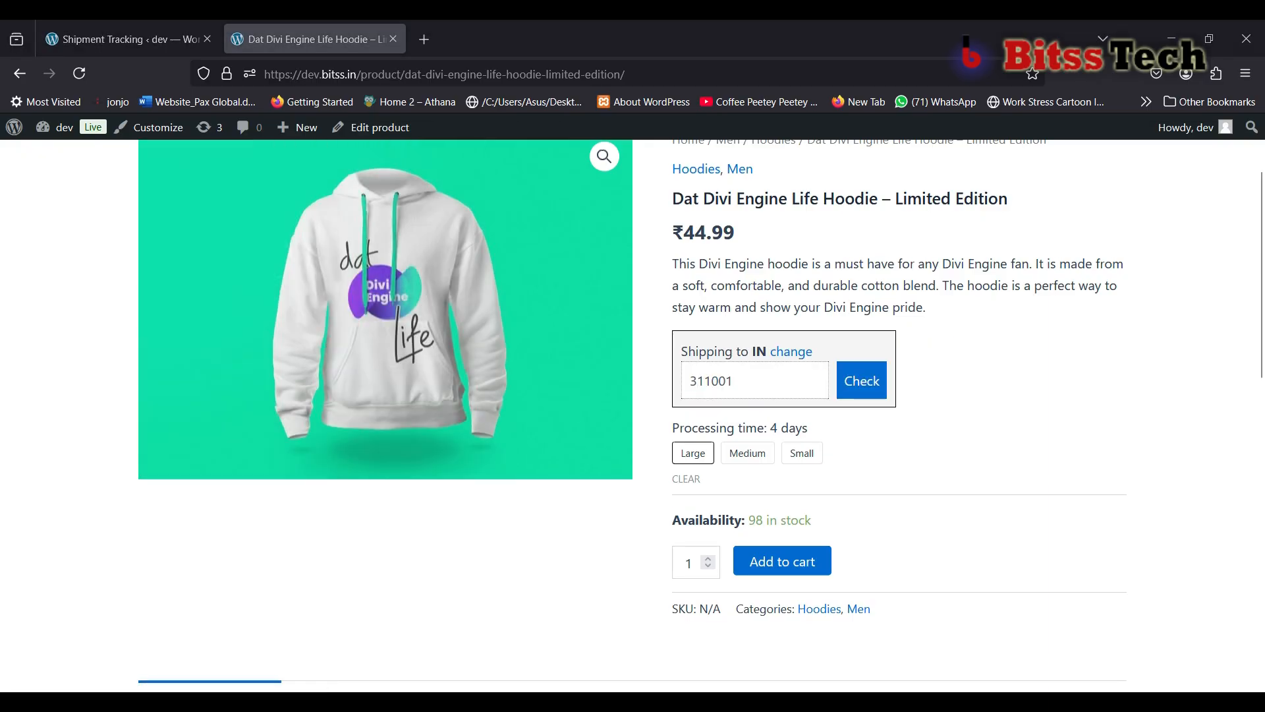
left_click_drag(927, 308, 367, 620)
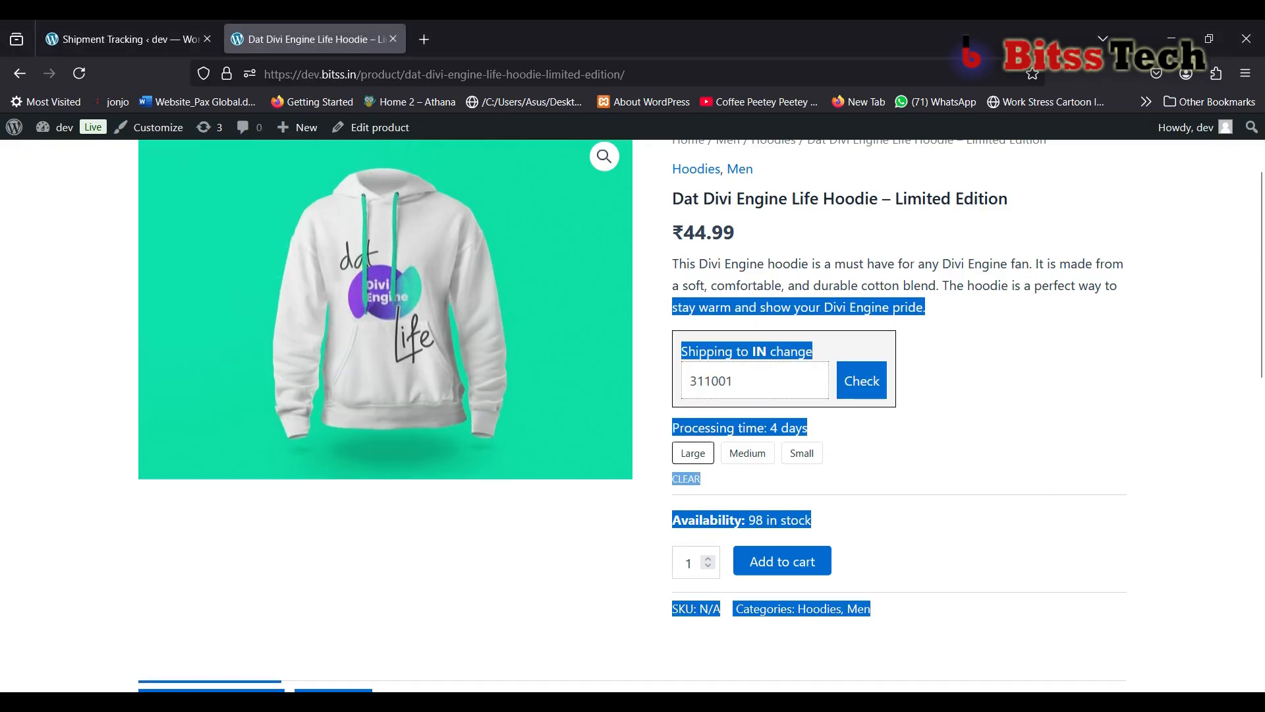
left_click(369, 566)
Set the product page delivery checker's Label to "enter your pin code" in the Shipment Tracking settings and save the changes.
left_click(131, 39)
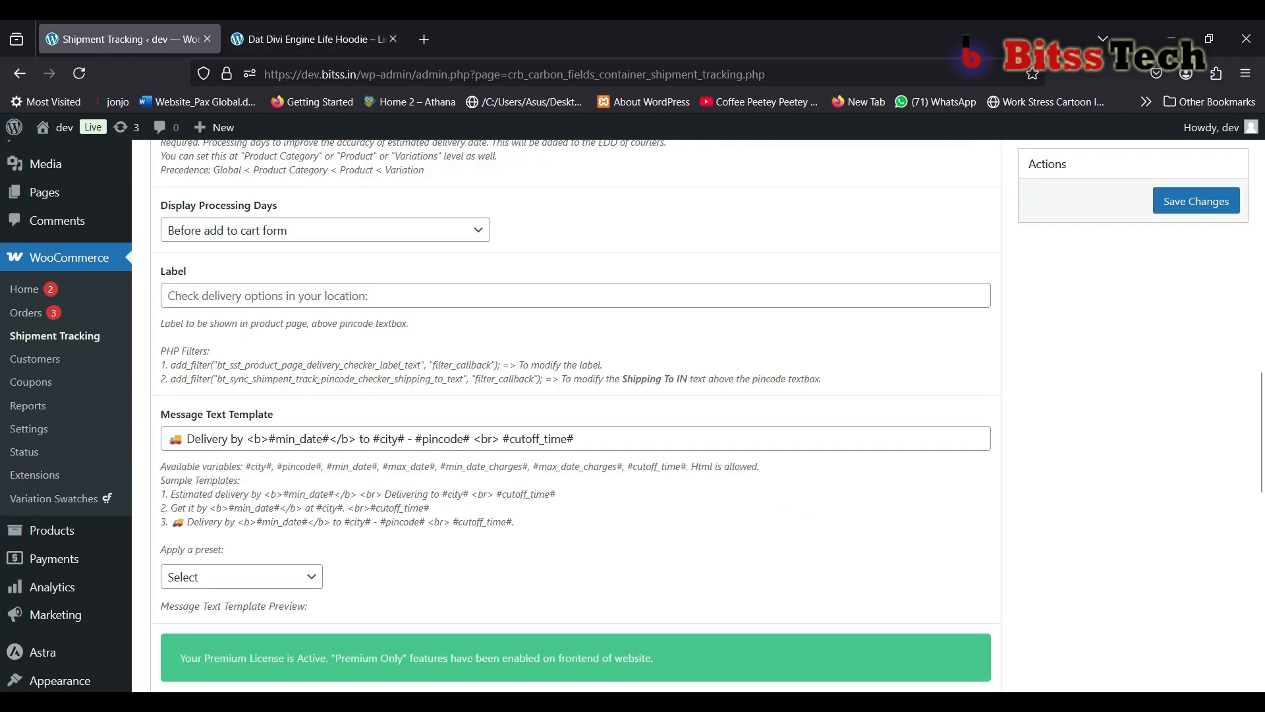
left_click(409, 296)
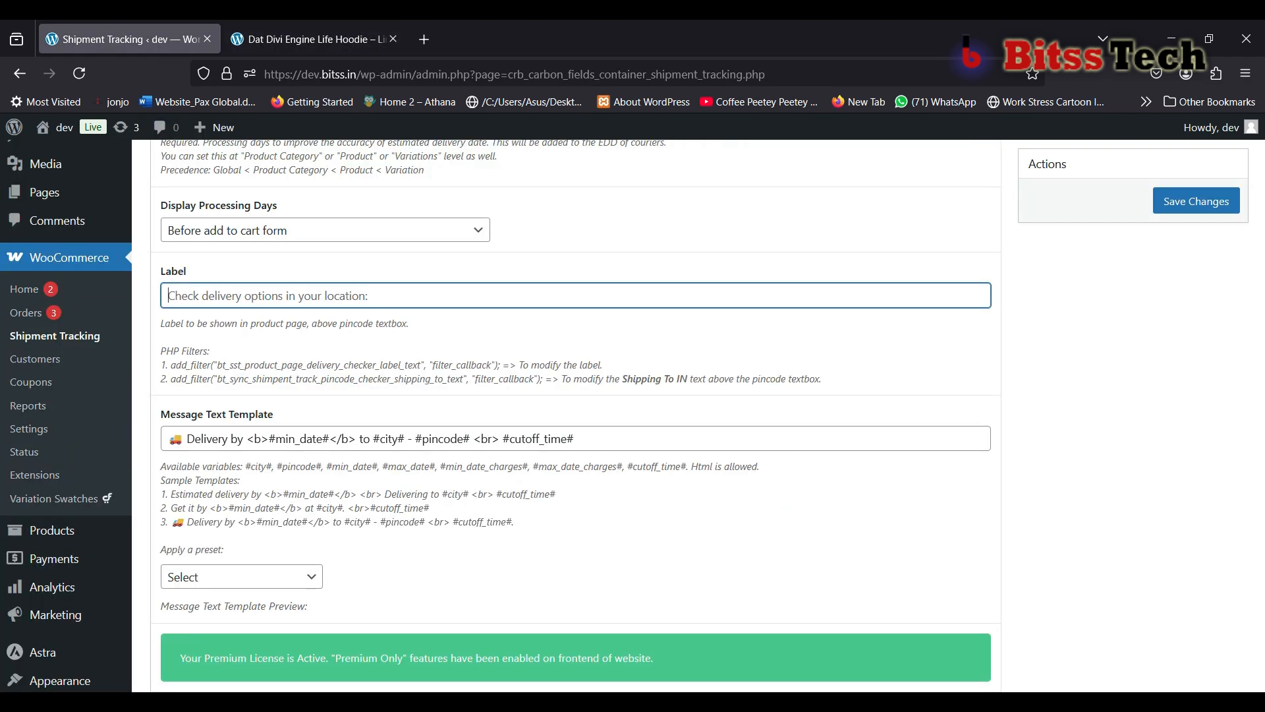
type("check")
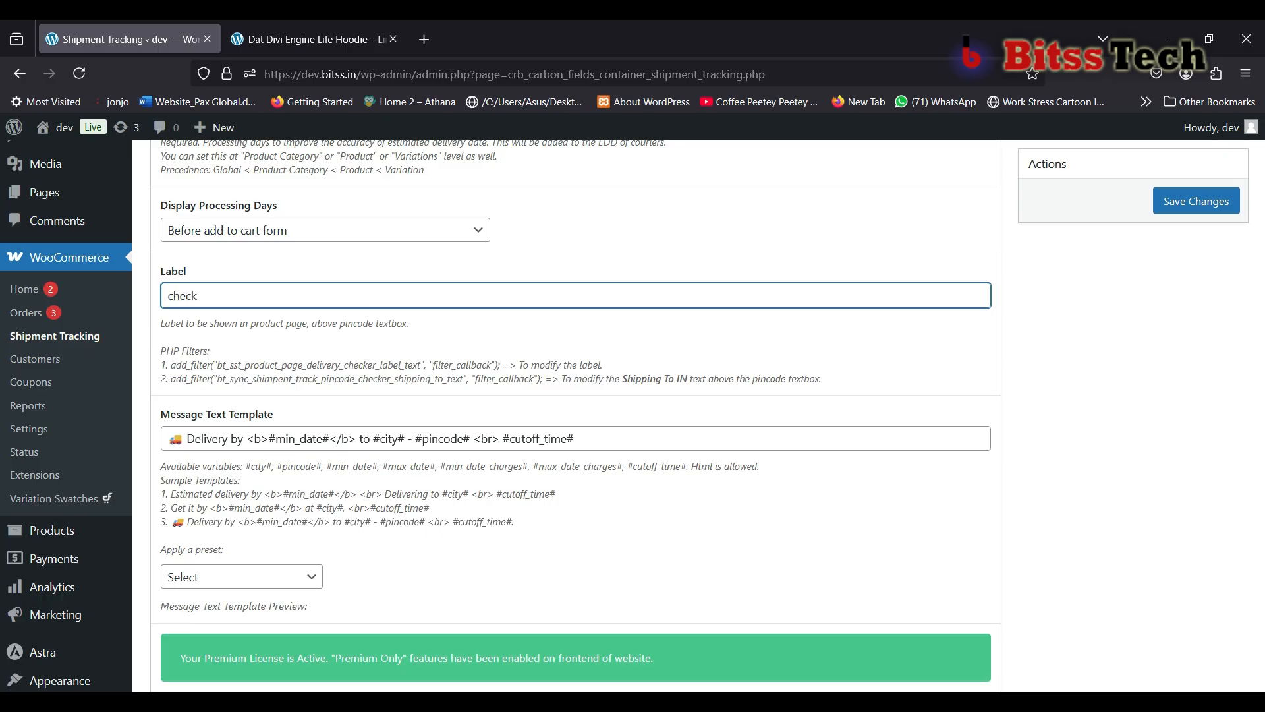
type(" yourpin")
key("BackSpace")
key("BackSpace")
key("BackSpace")
key("BackSpace")
key("BackSpace")
key("BackSpace")
key("BackSpace")
key("BackSpace")
key("BackSpace")
key("BackSpace")
key("BackSpace")
key("BackSpace")
key("BackSpace")
key("BackSpace")
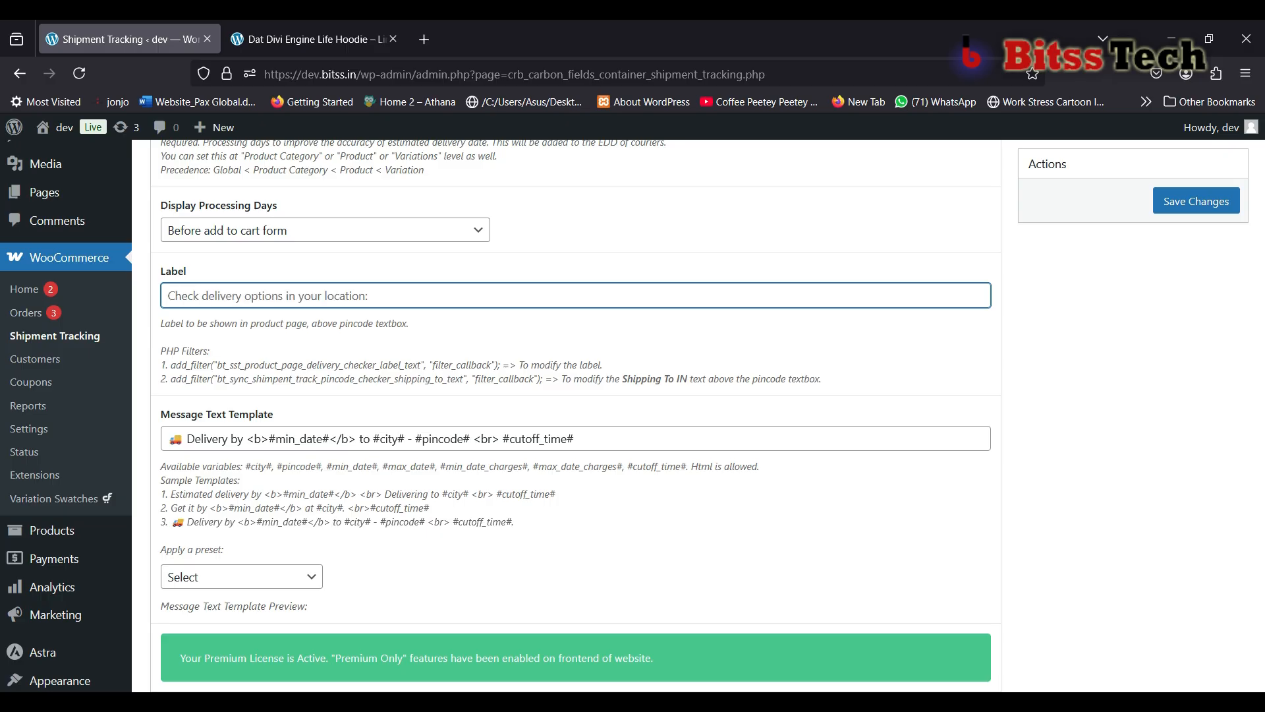
type("ender")
key("BackSpace")
key("BackSpace")
key("BackSpace")
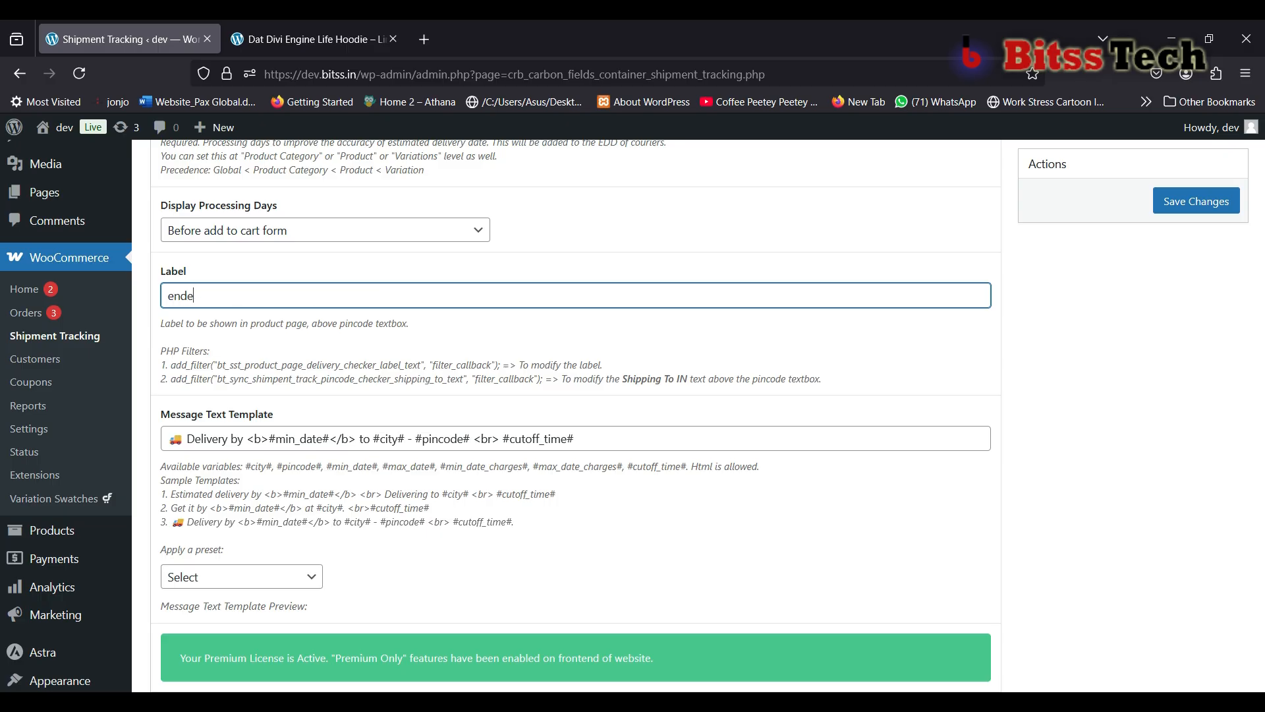
type("ter your pin cp")
key("BackSpace")
key("BackSpace")
type("code")
left_click(1196, 201)
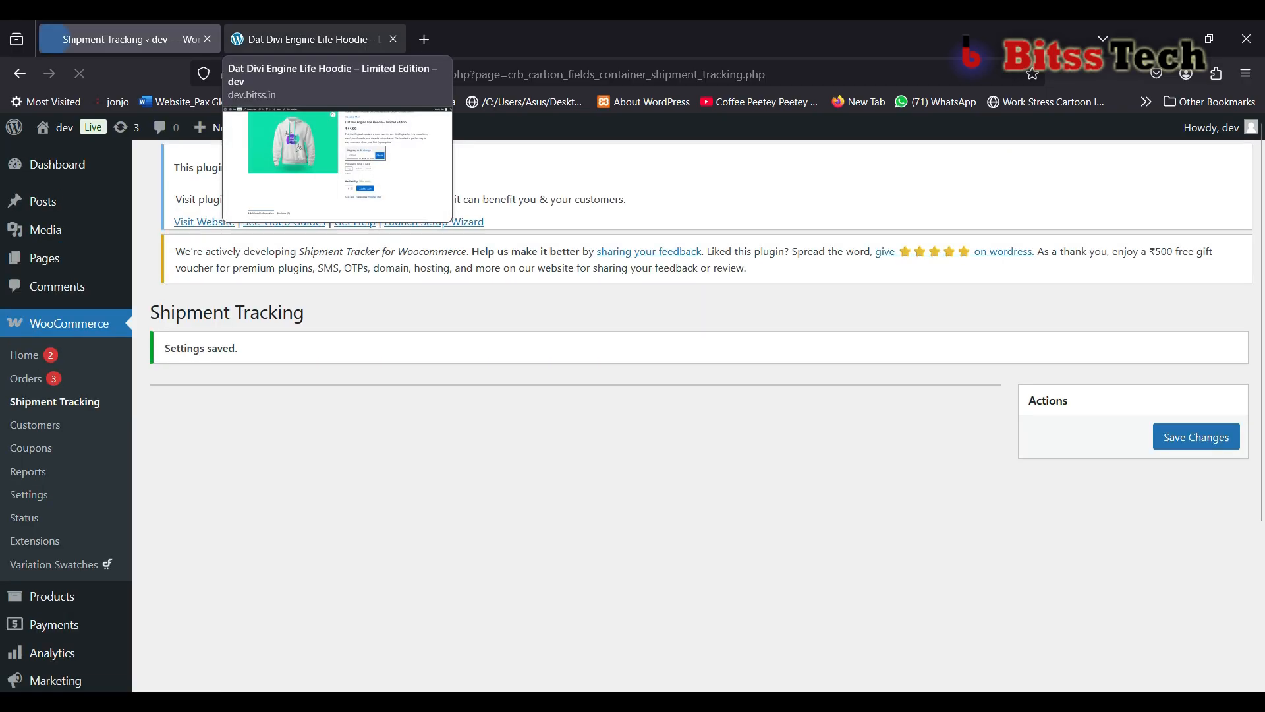
Reload the hoodie's storefront page and check the label above the pincode box.
left_click(309, 39)
left_click(79, 73)
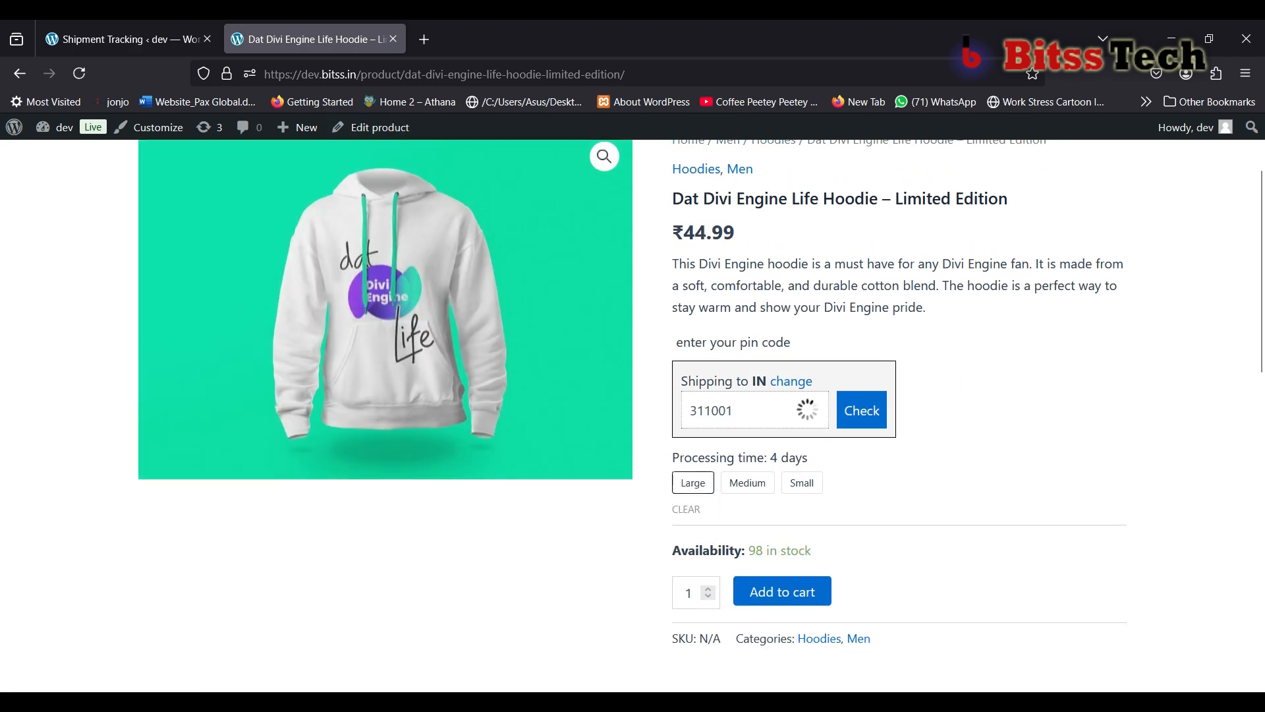
left_click_drag(796, 343, 661, 359)
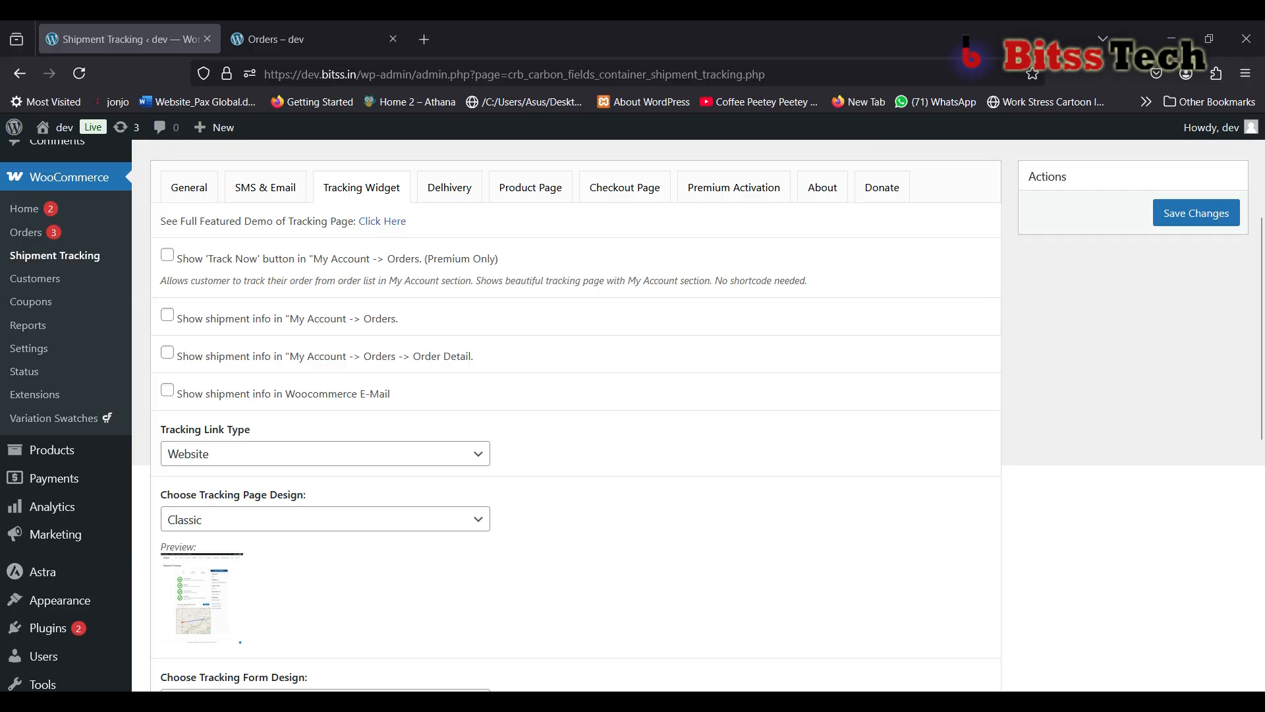
Enable the 'Track Now' button for My Account orders in the Tracking Widget settings and save the changes.
left_click(167, 255)
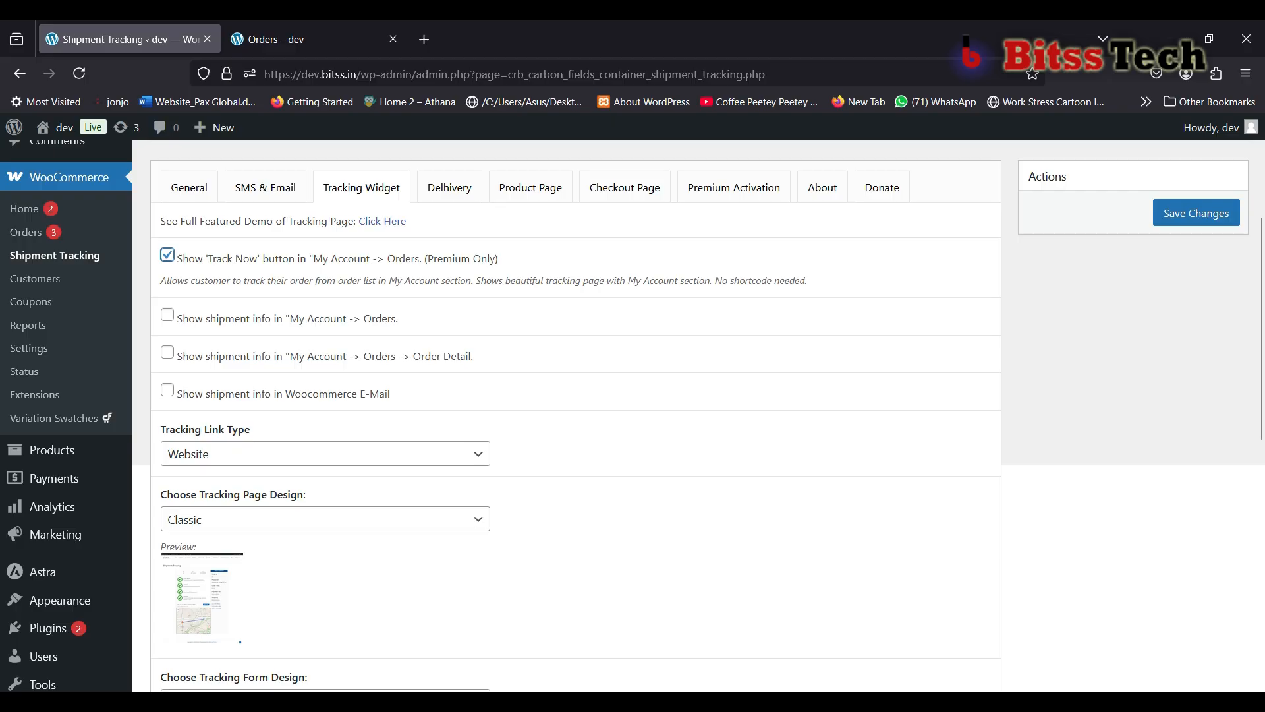
left_click(1196, 213)
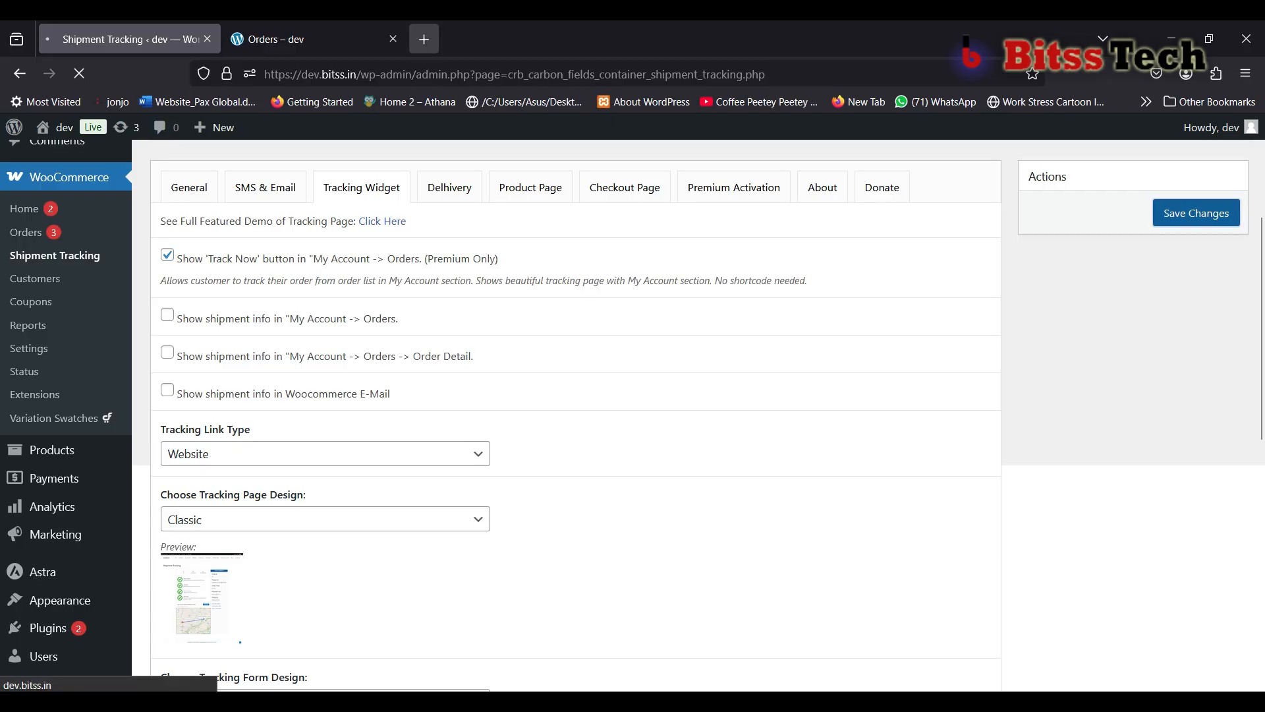
Reload the storefront's My Account orders and review the tracking page of an order.
left_click(310, 39)
left_click(79, 73)
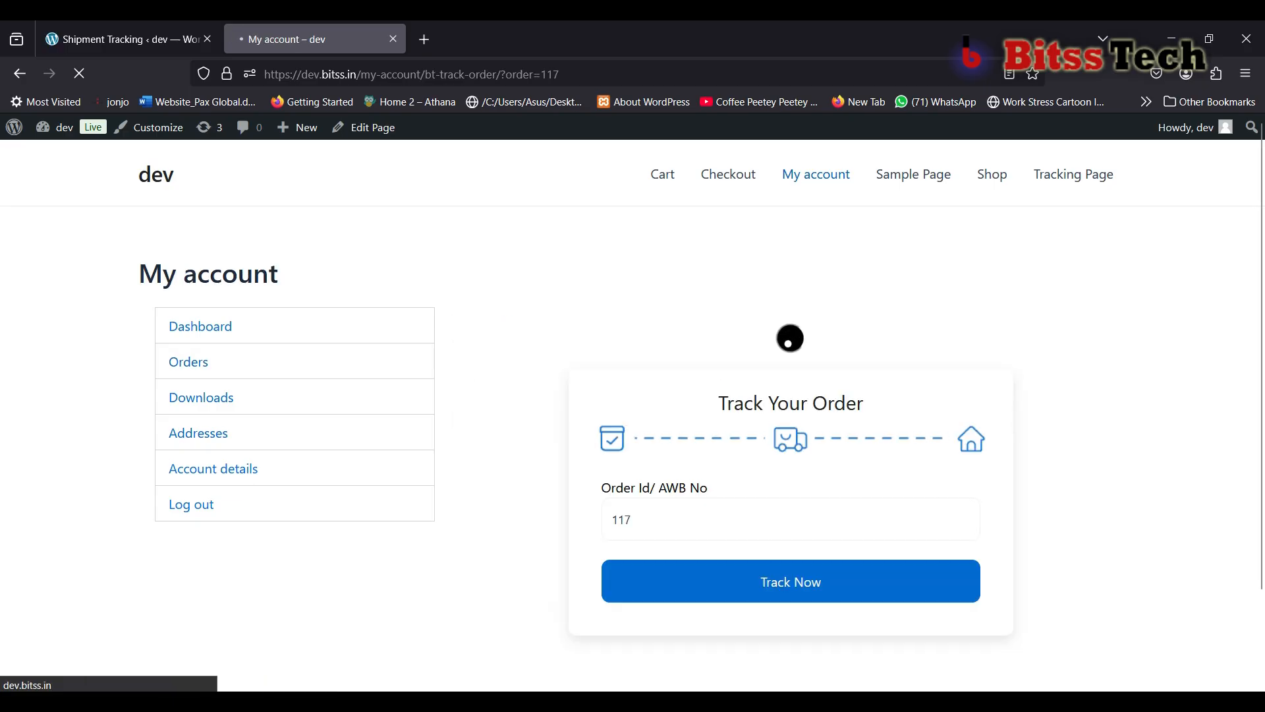
scroll(633, 409, "down", 3)
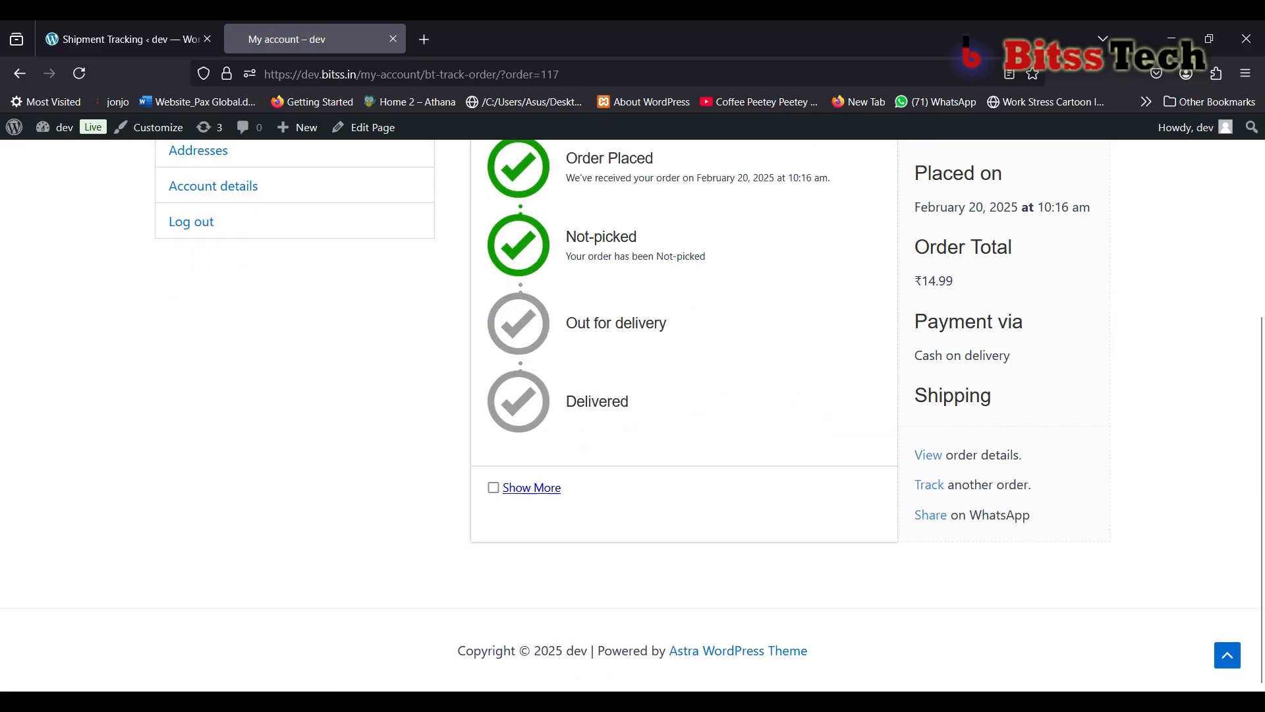
Show shipment info in WooCommerce e-mails with the Courier Name, AWB Number and Tracking Link To fields, and save the changes.
left_click(129, 39)
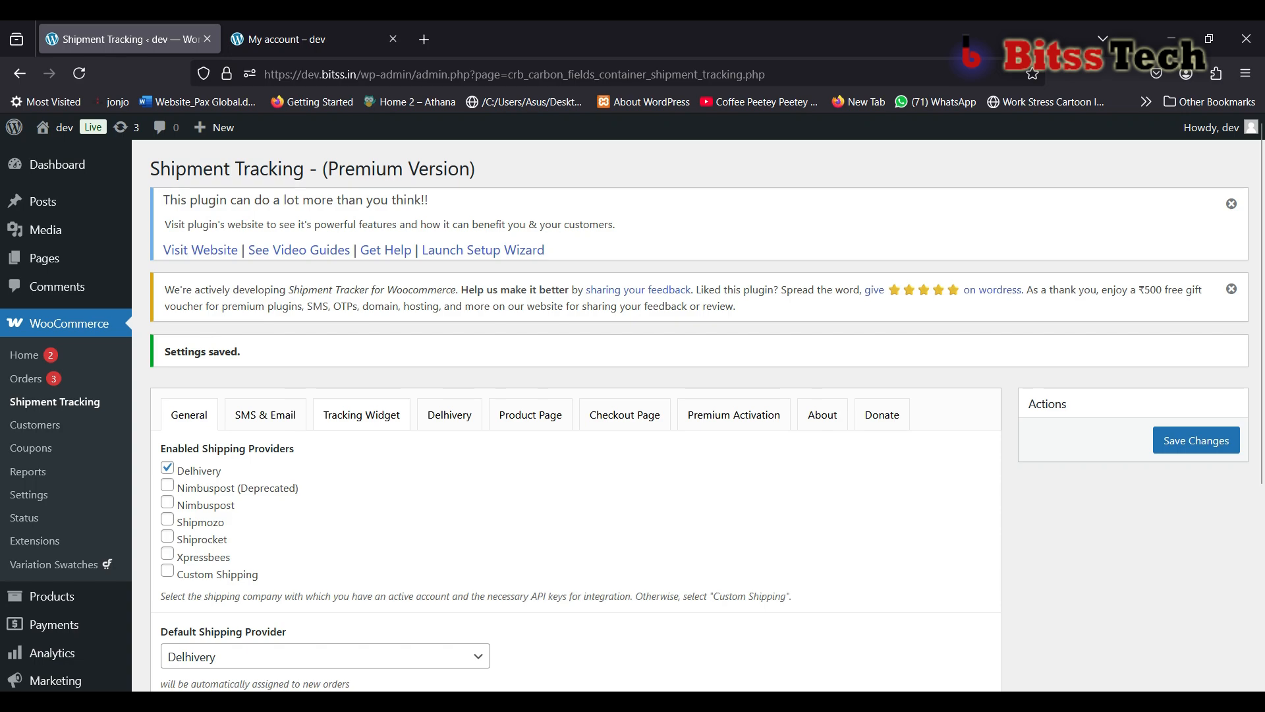
left_click(361, 415)
scroll(366, 481, "down", 3)
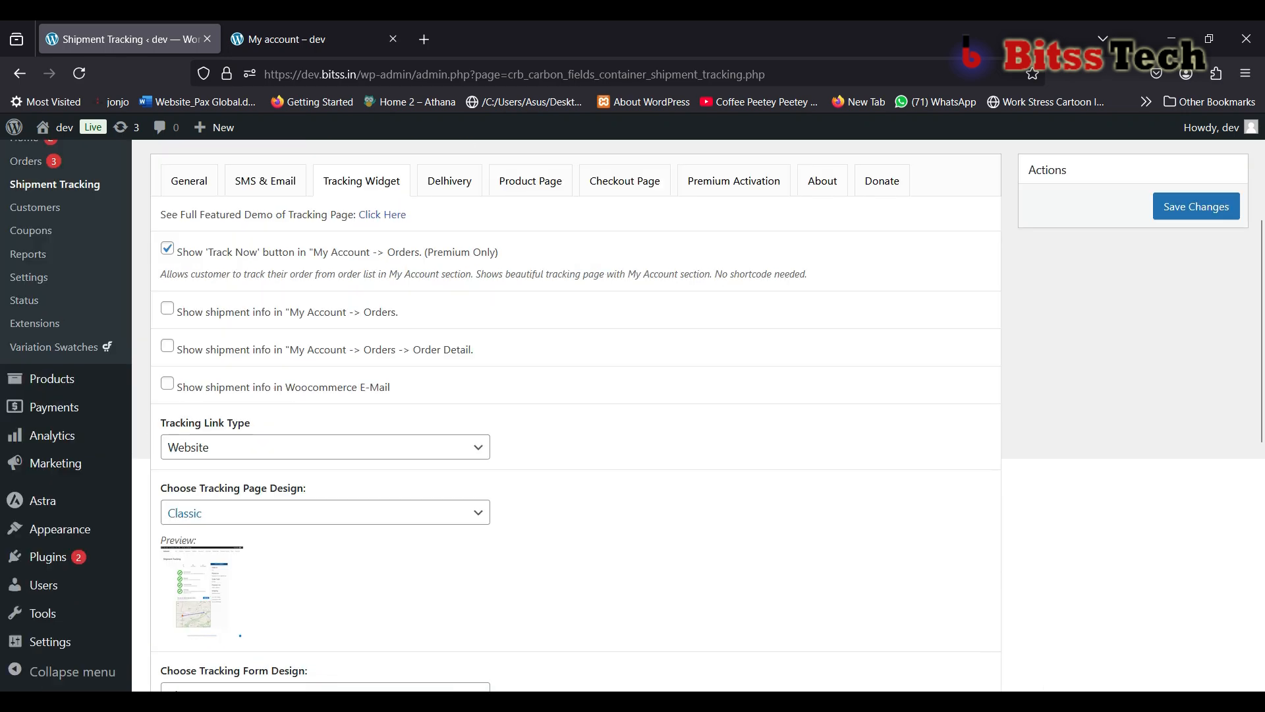
left_click(167, 375)
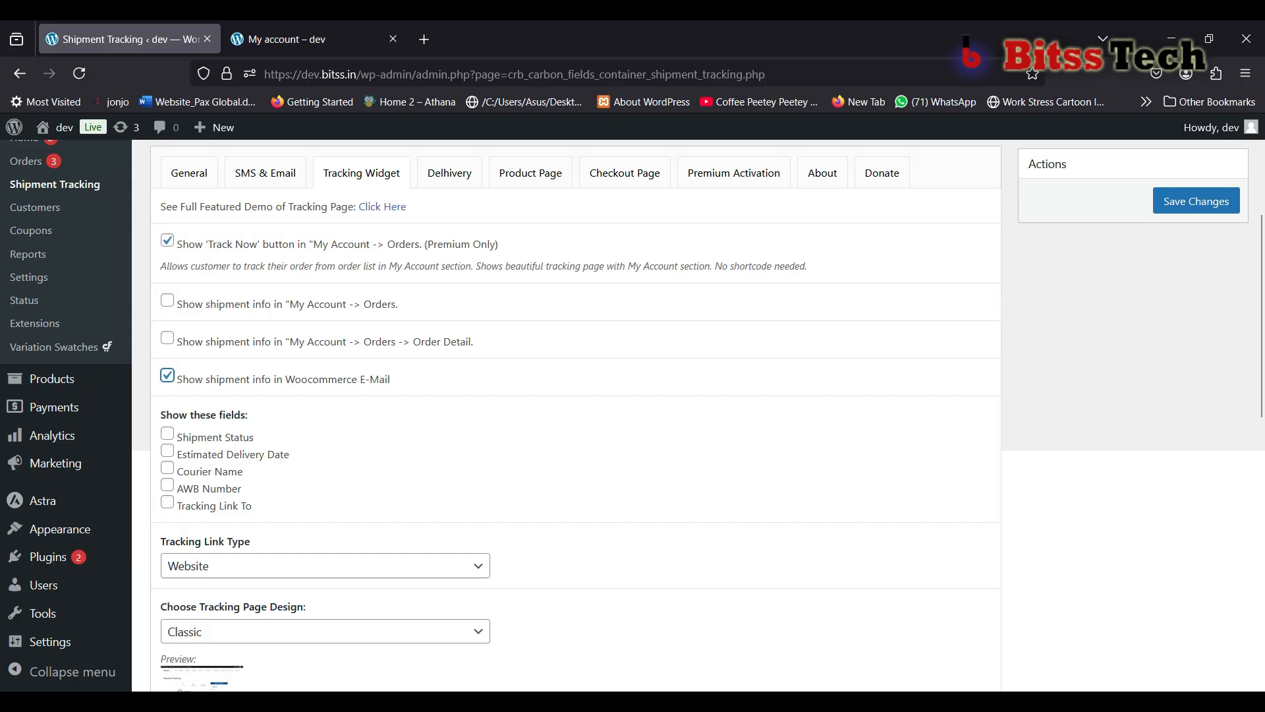
left_click(167, 468)
left_click(167, 485)
left_click(168, 502)
left_click(1196, 201)
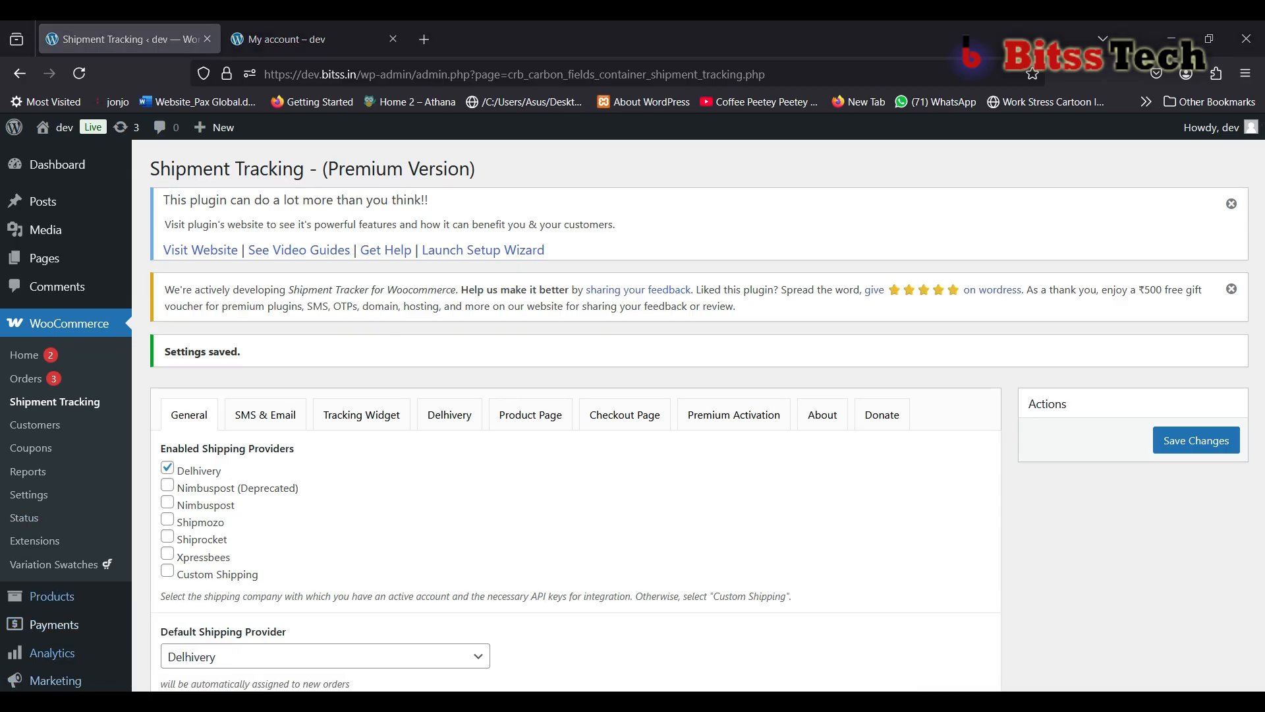
Review the order's tracking details in My Account and open the storefront's Tracking Page form.
left_click(314, 38)
scroll(633, 422, "up", 5)
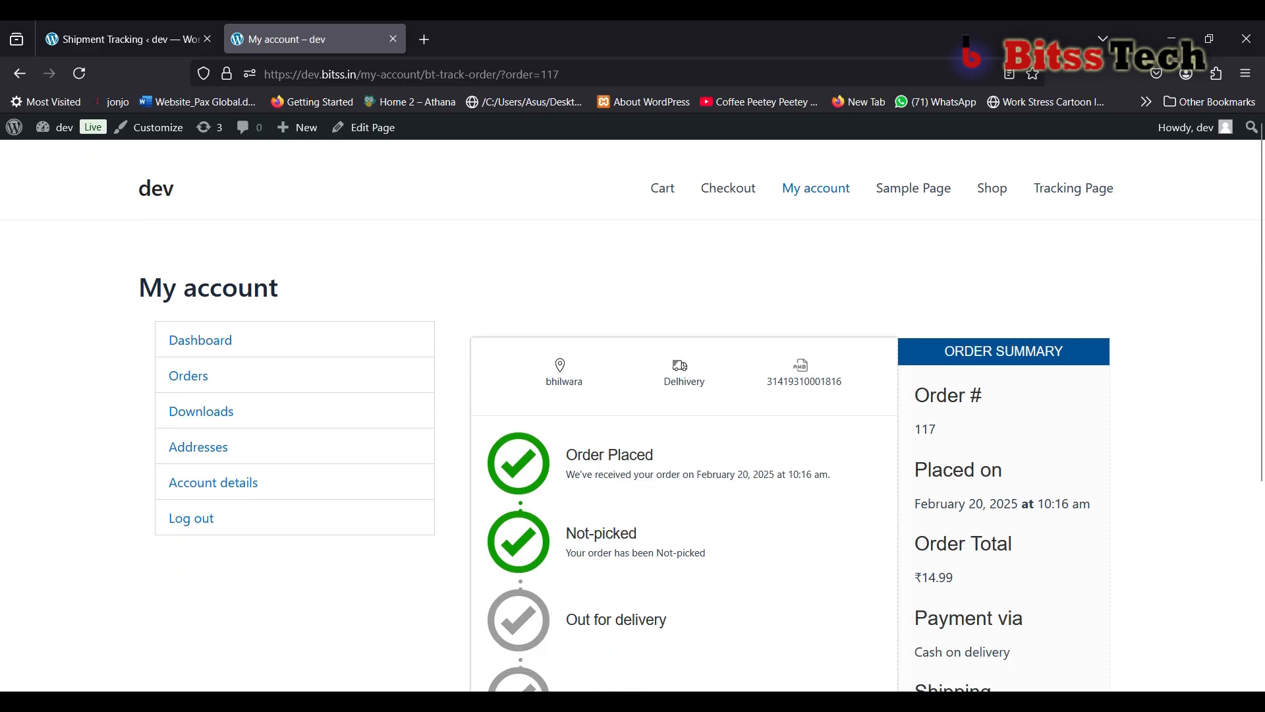
scroll(1073, 198, "down", 1)
left_click(1073, 174)
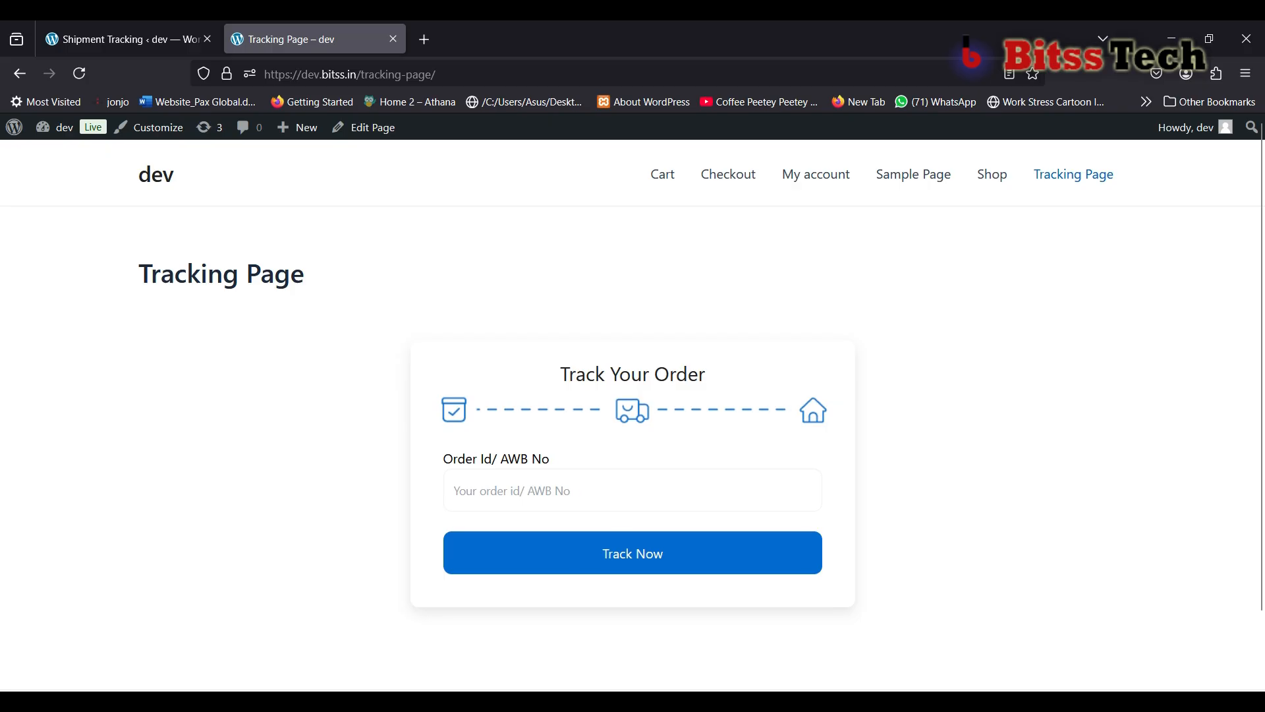
Locate and highlight the tracking form shortcode in the Tracking Widget settings.
left_click(151, 39)
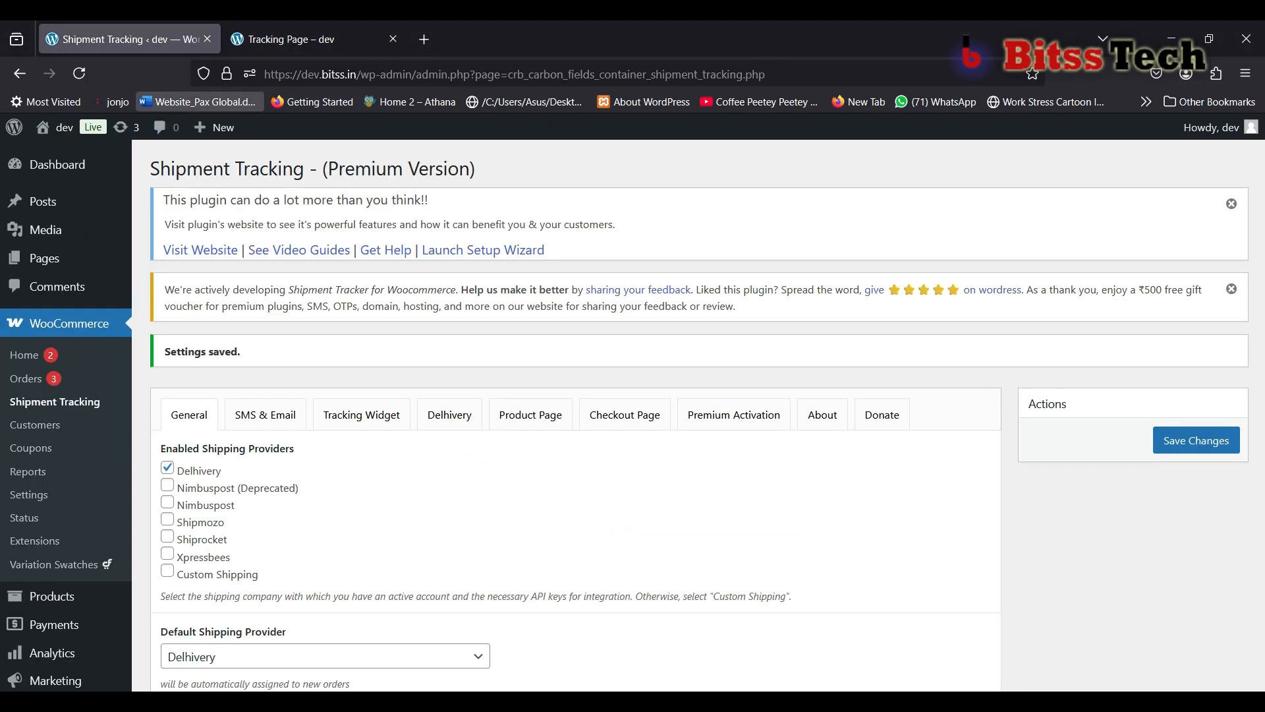
left_click(362, 415)
scroll(573, 415, "down", 12)
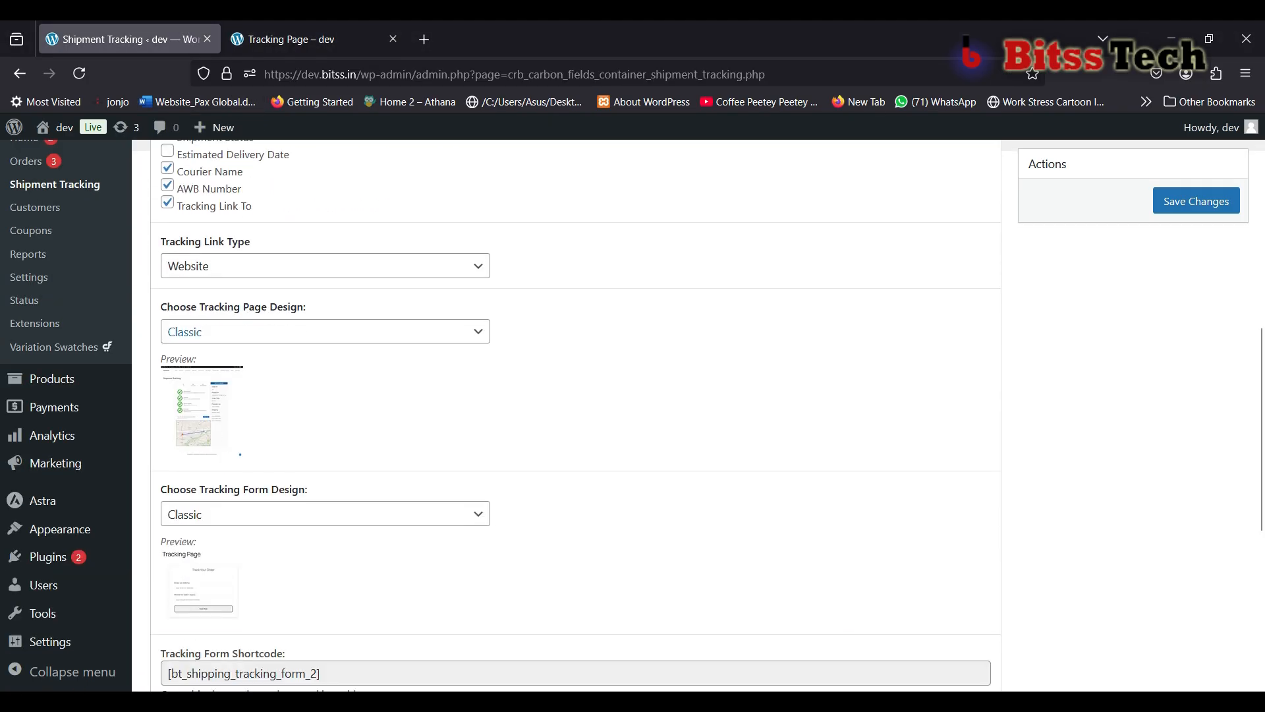
left_click_drag(320, 474, 178, 474)
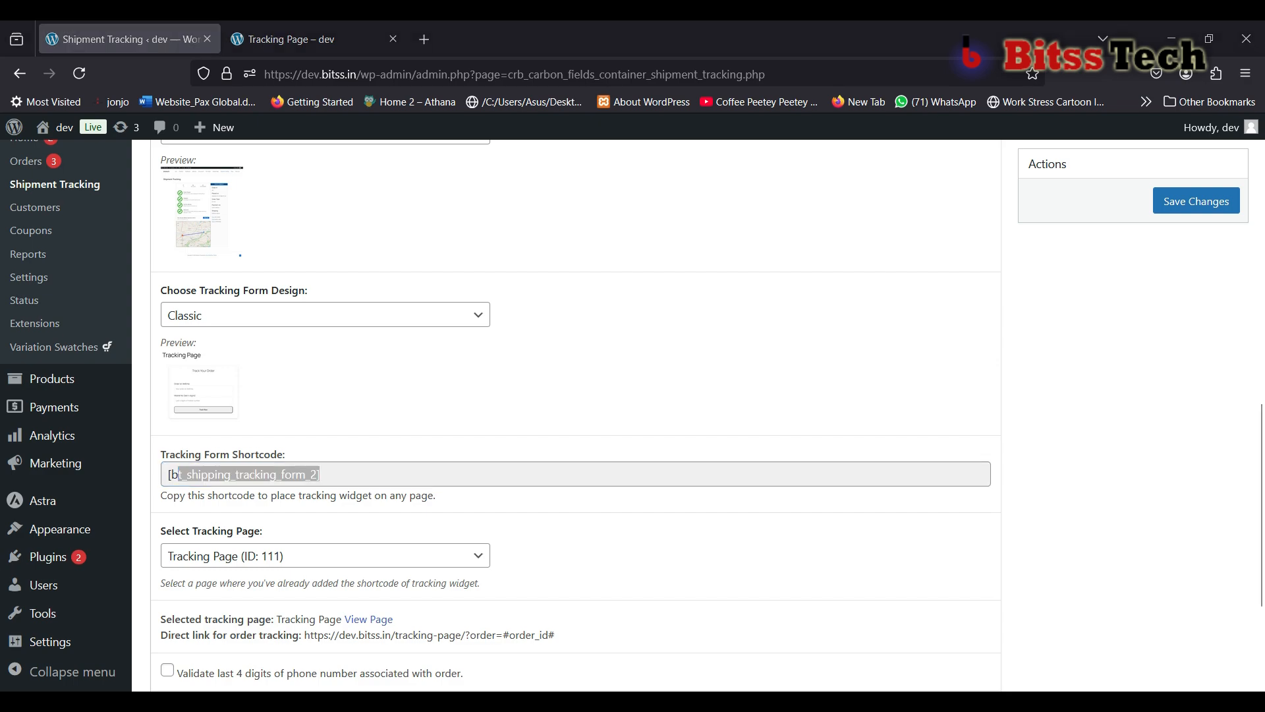
Set both the tracking page design and the tracking form design to Tracking Master (Premium).
scroll(573, 415, "up", 4)
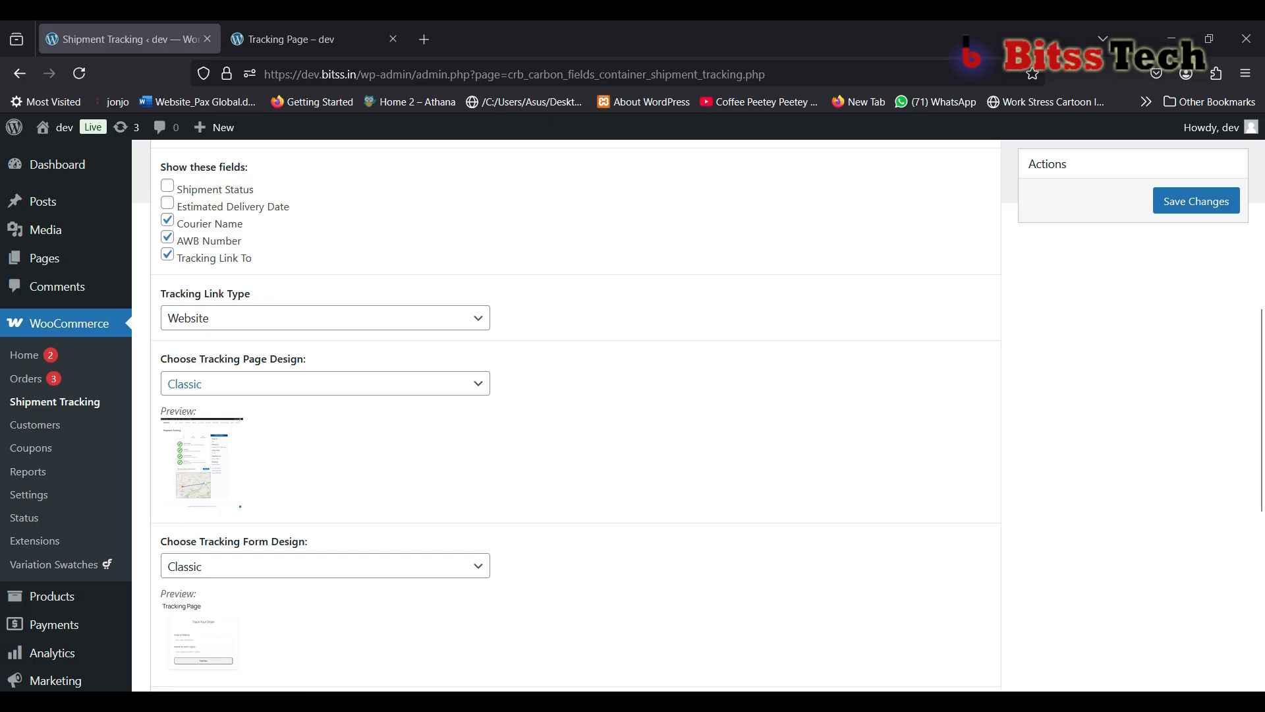
left_click(325, 384)
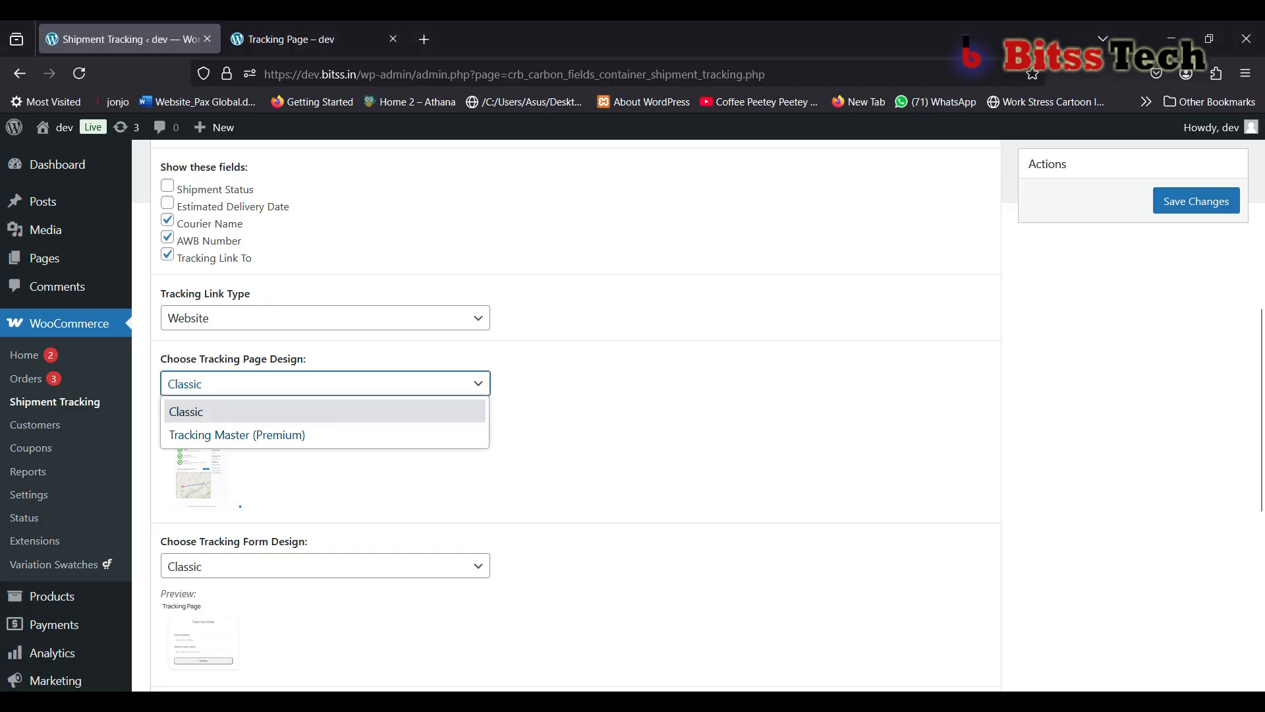
left_click(264, 435)
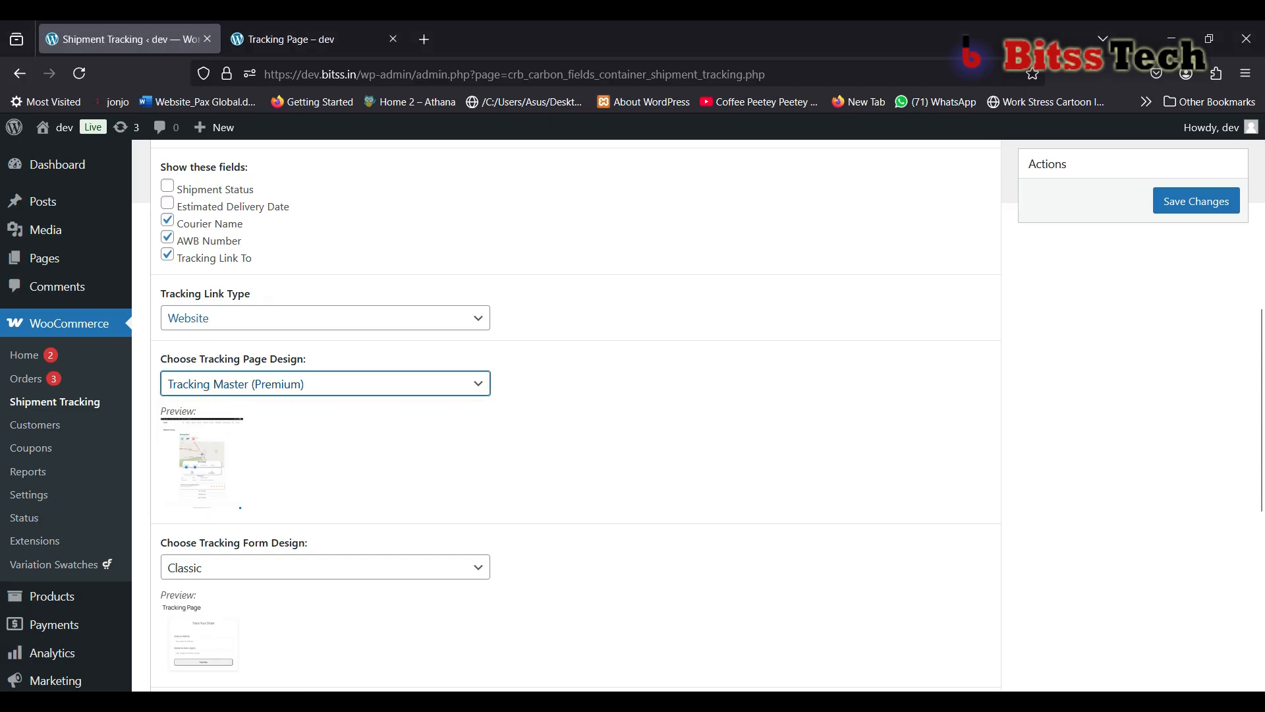
scroll(574, 415, "down", 1)
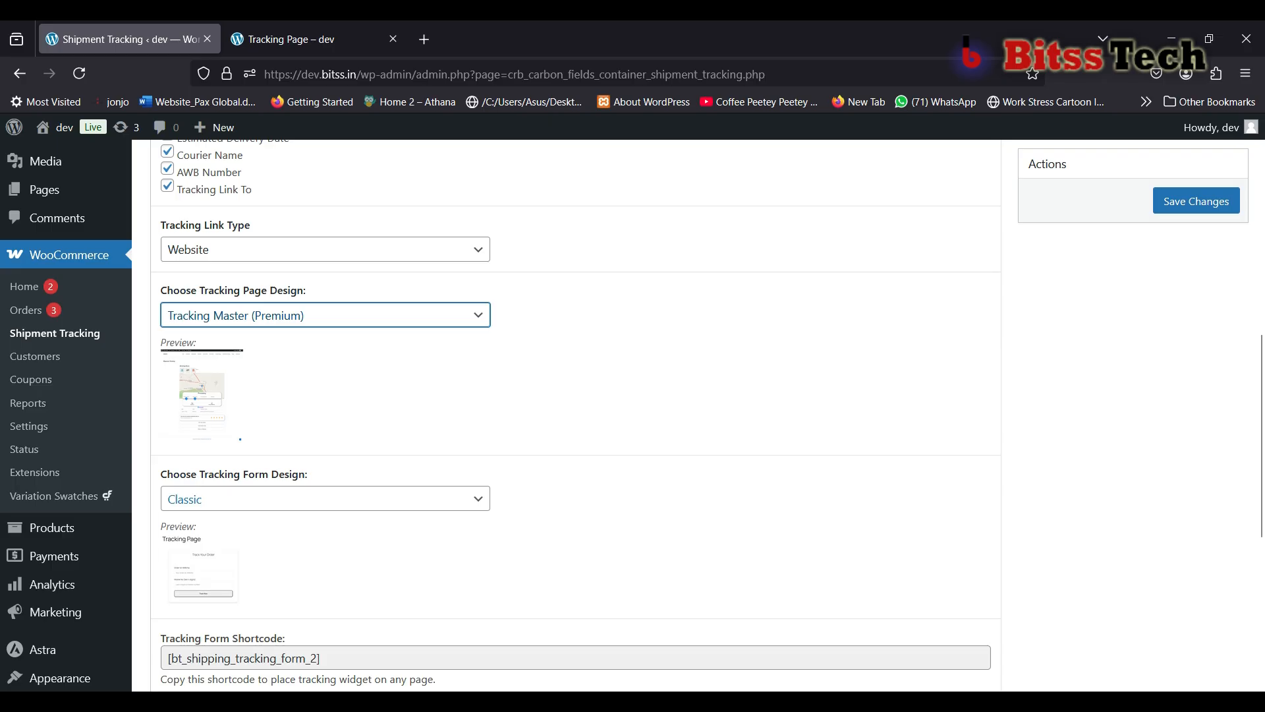
left_click(324, 499)
left_click(237, 550)
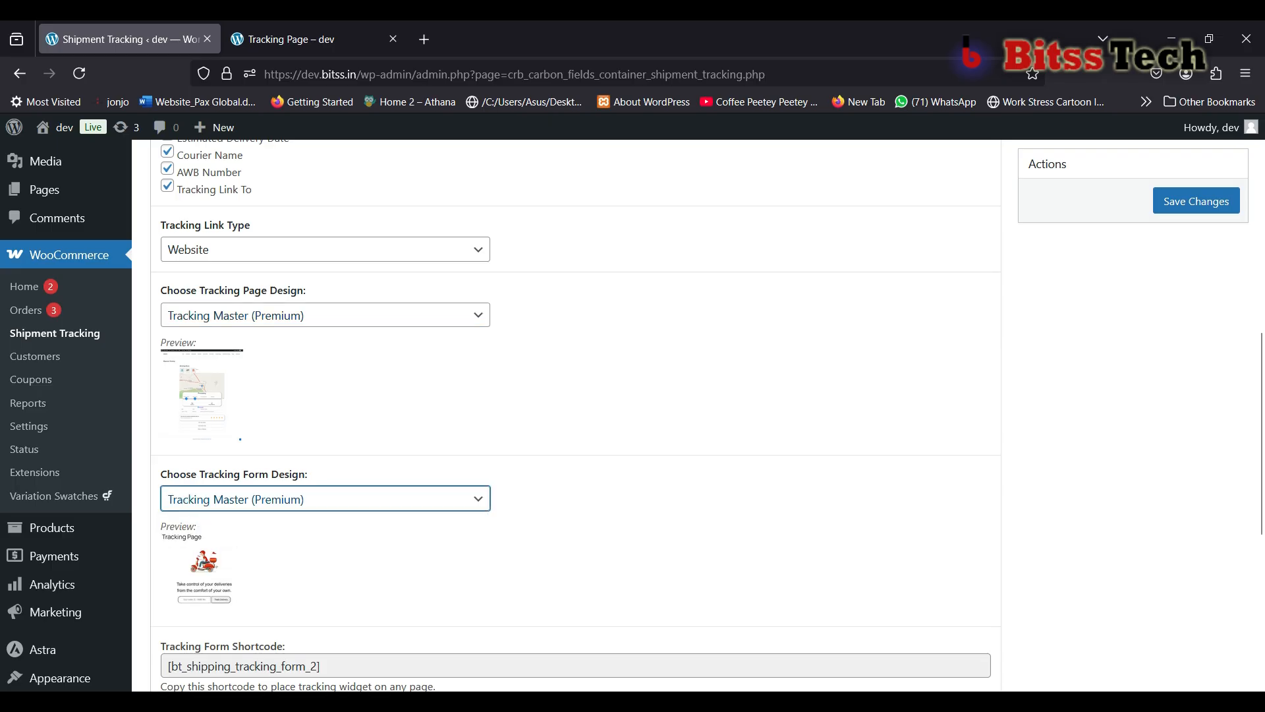
Choose Tracking Master (Premium) as the tracking form design.
left_click(325, 498)
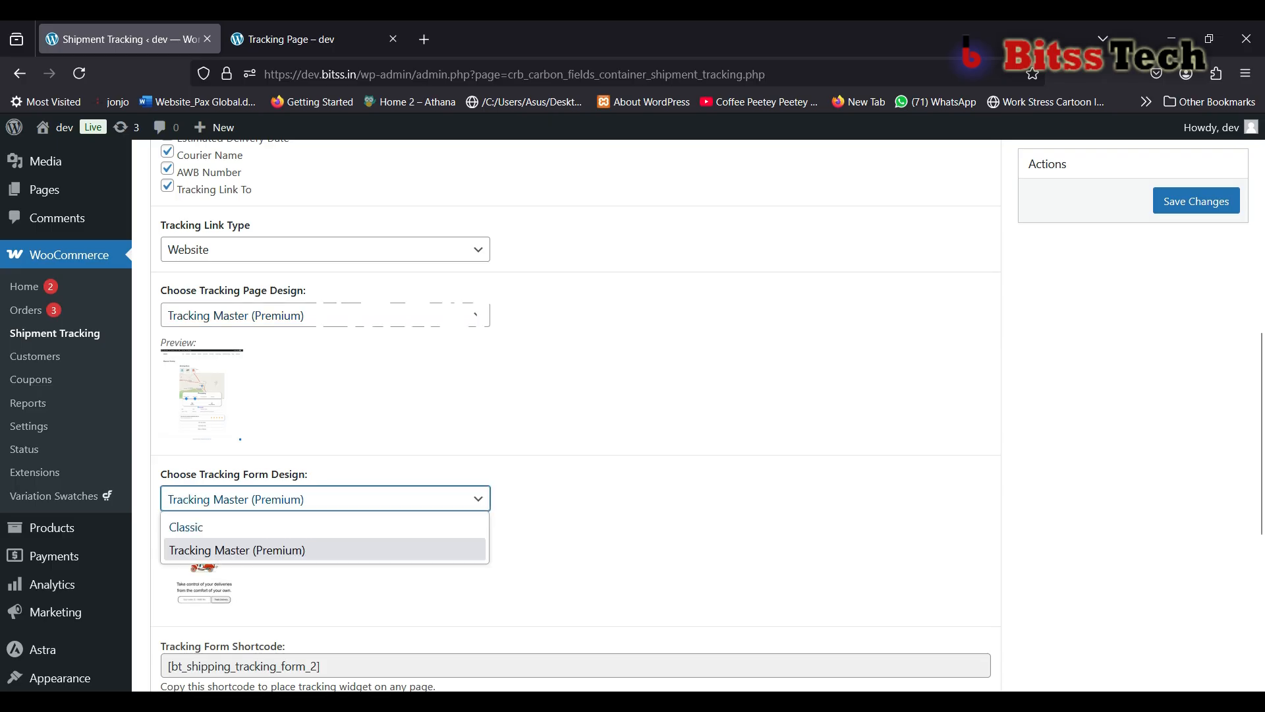
left_click(238, 550)
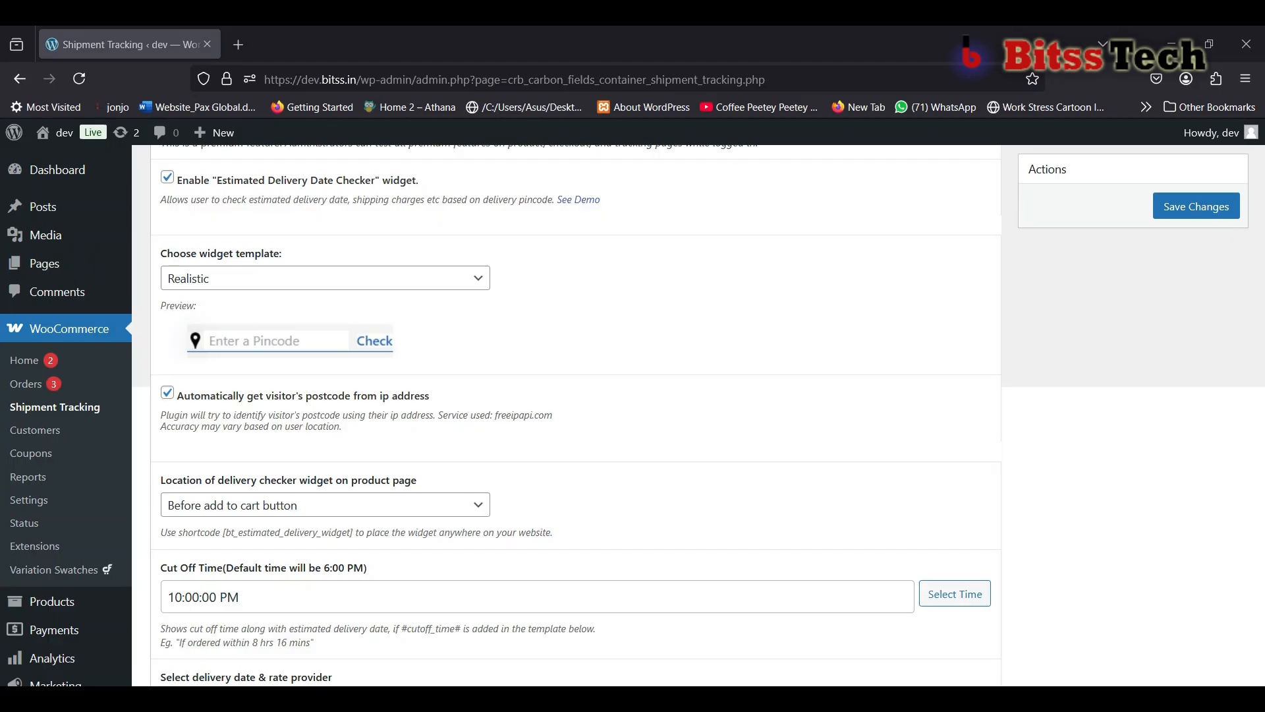
In the Tracking Widget settings, enable the 'Track Now' button for My Account orders and shipment info in WooCommerce e-mails.
scroll(576, 415, "up", 5)
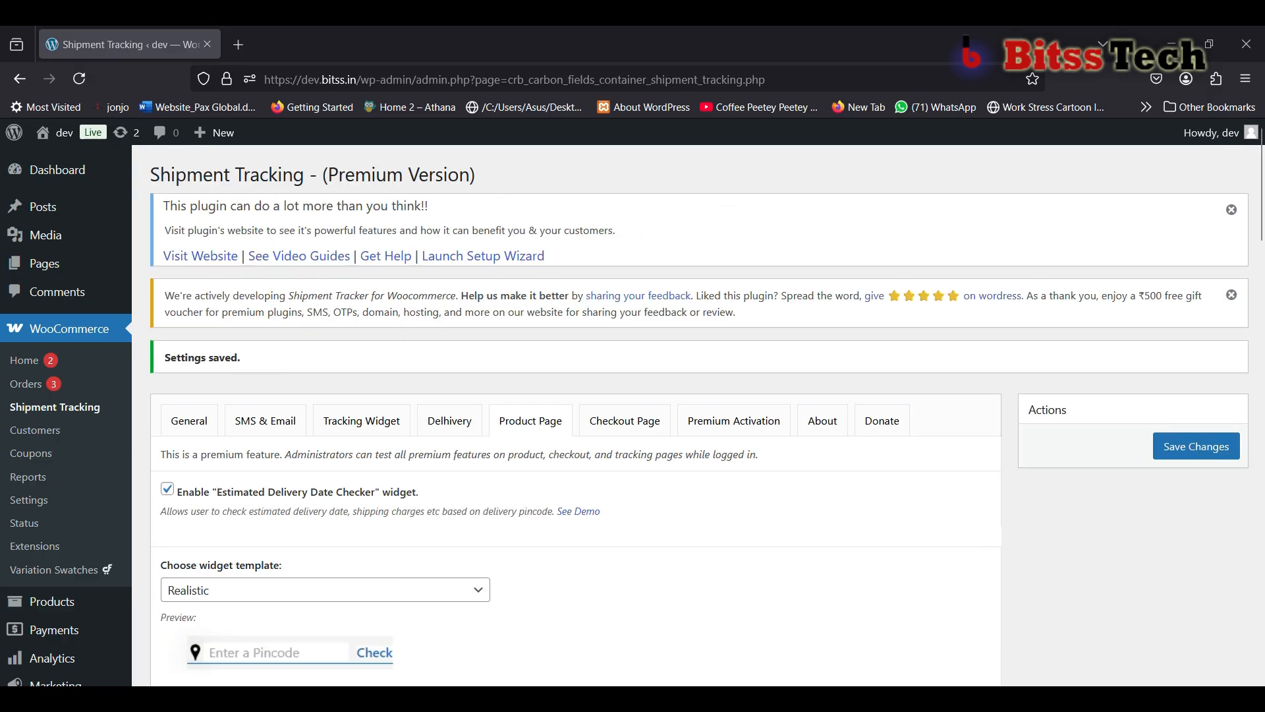
left_click(362, 420)
scroll(576, 415, "down", 2)
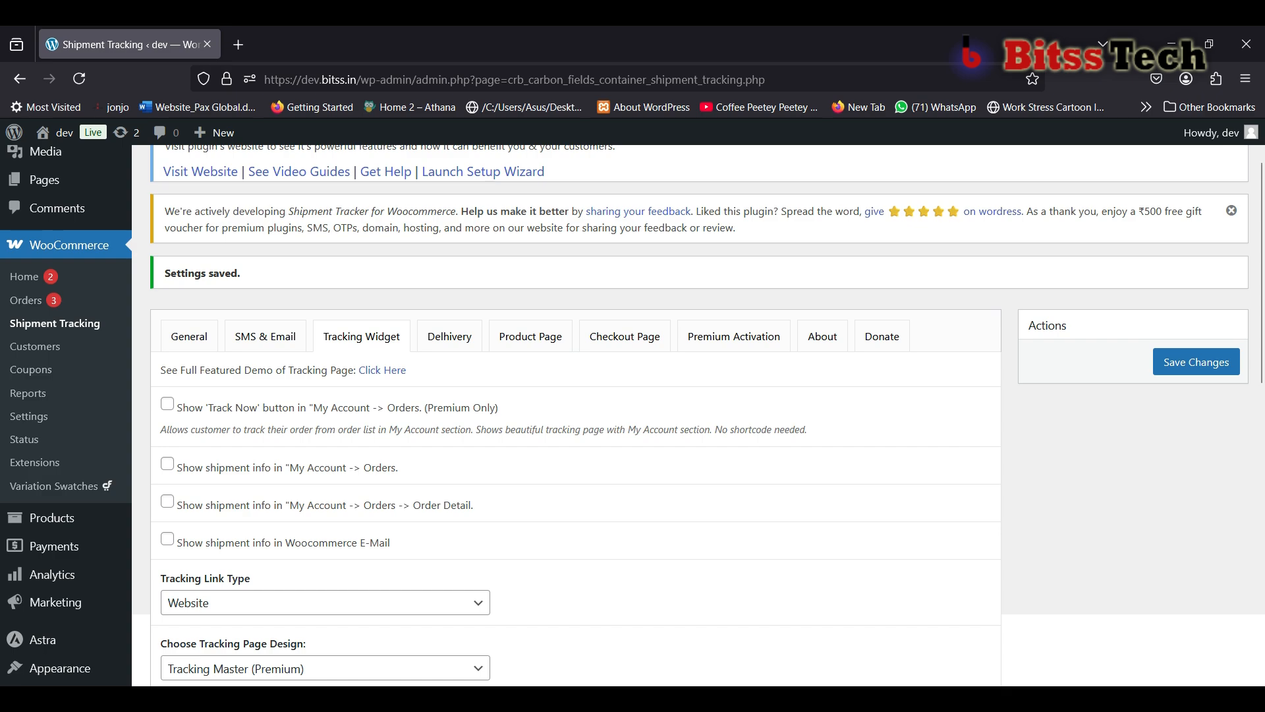
left_click(168, 404)
left_click(167, 539)
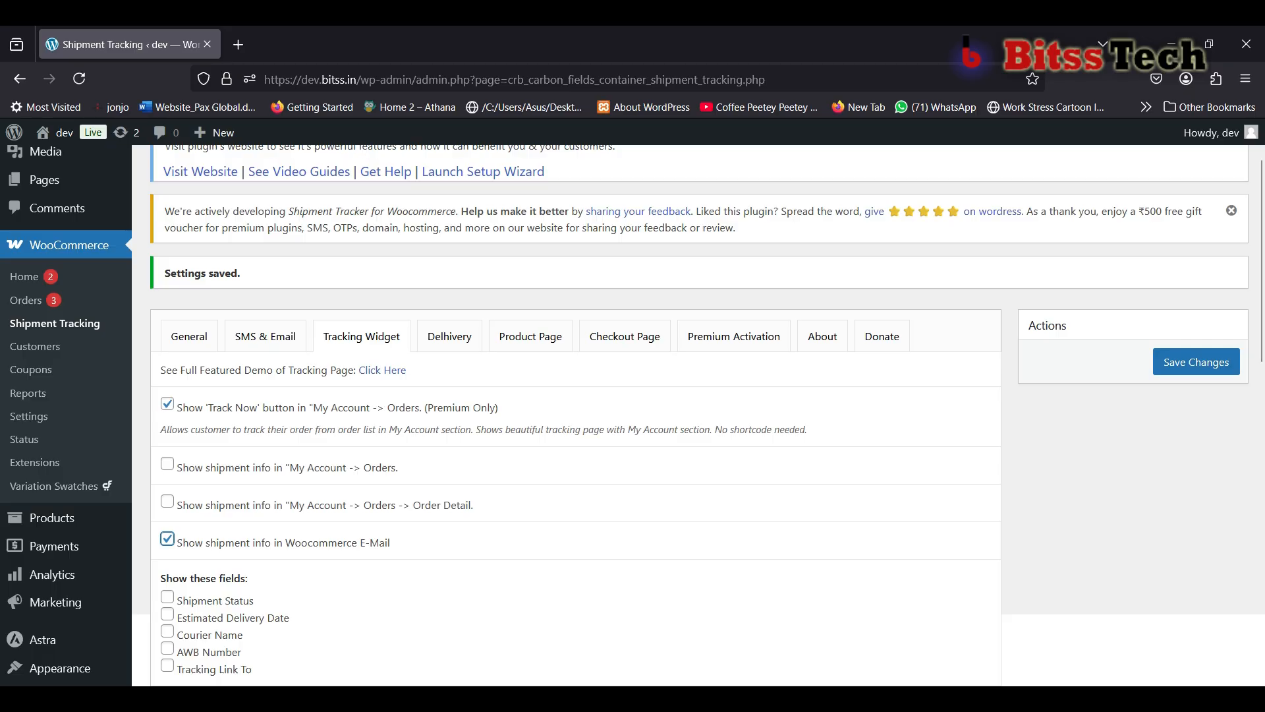
Review the tracking link, design and tracking page options, and highlight the [bt_shipping_tracking_form_2] shortcode.
scroll(573, 415, "down", 5)
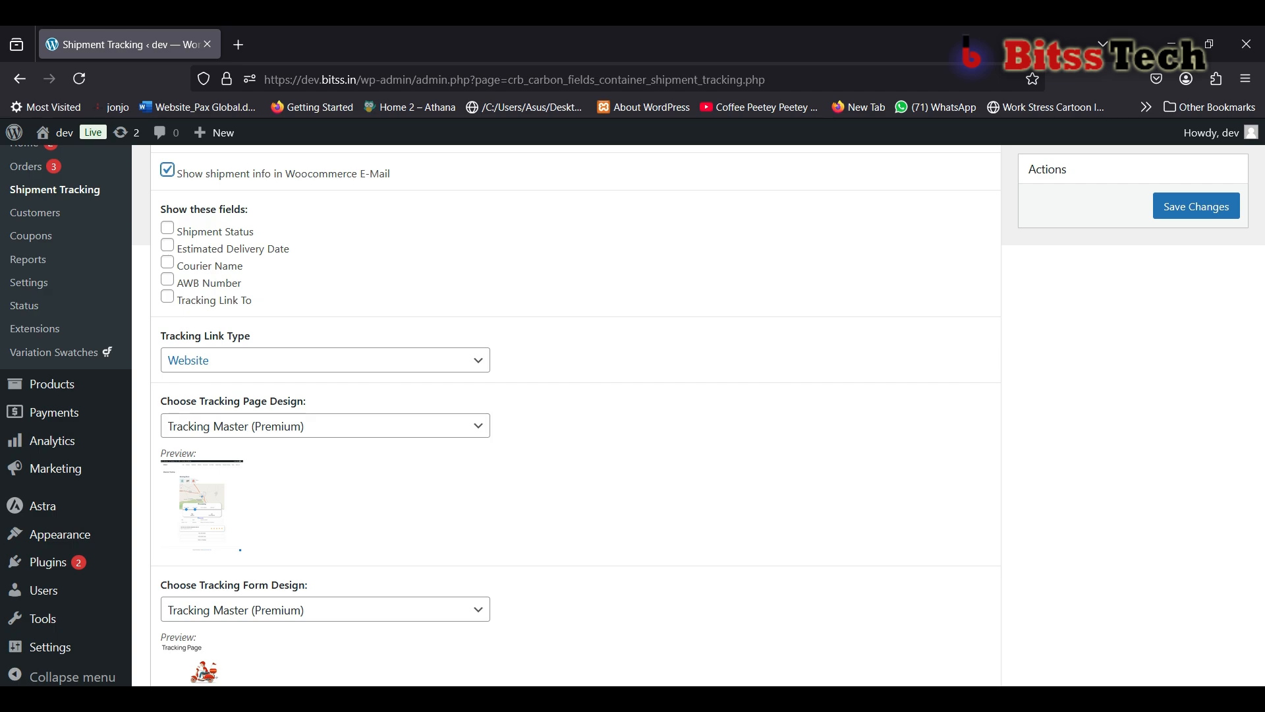
scroll(573, 416, "down", 3)
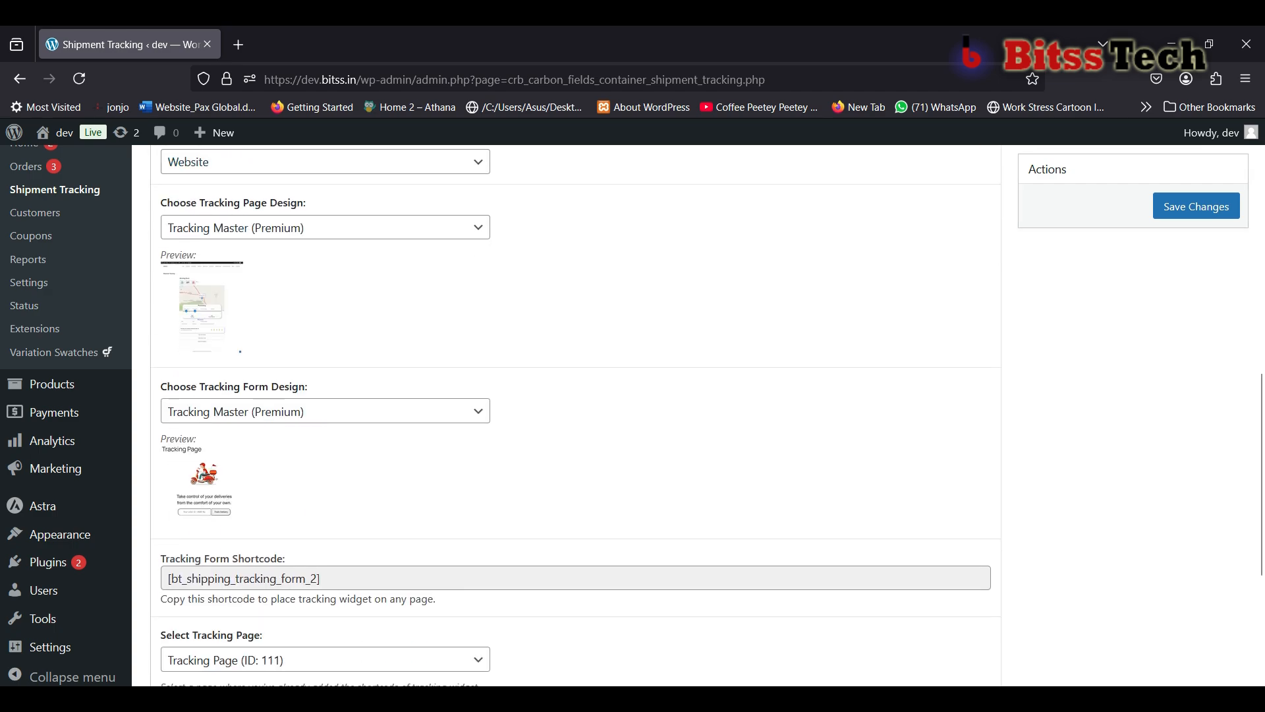
scroll(574, 415, "down", 5)
scroll(573, 415, "up", 2)
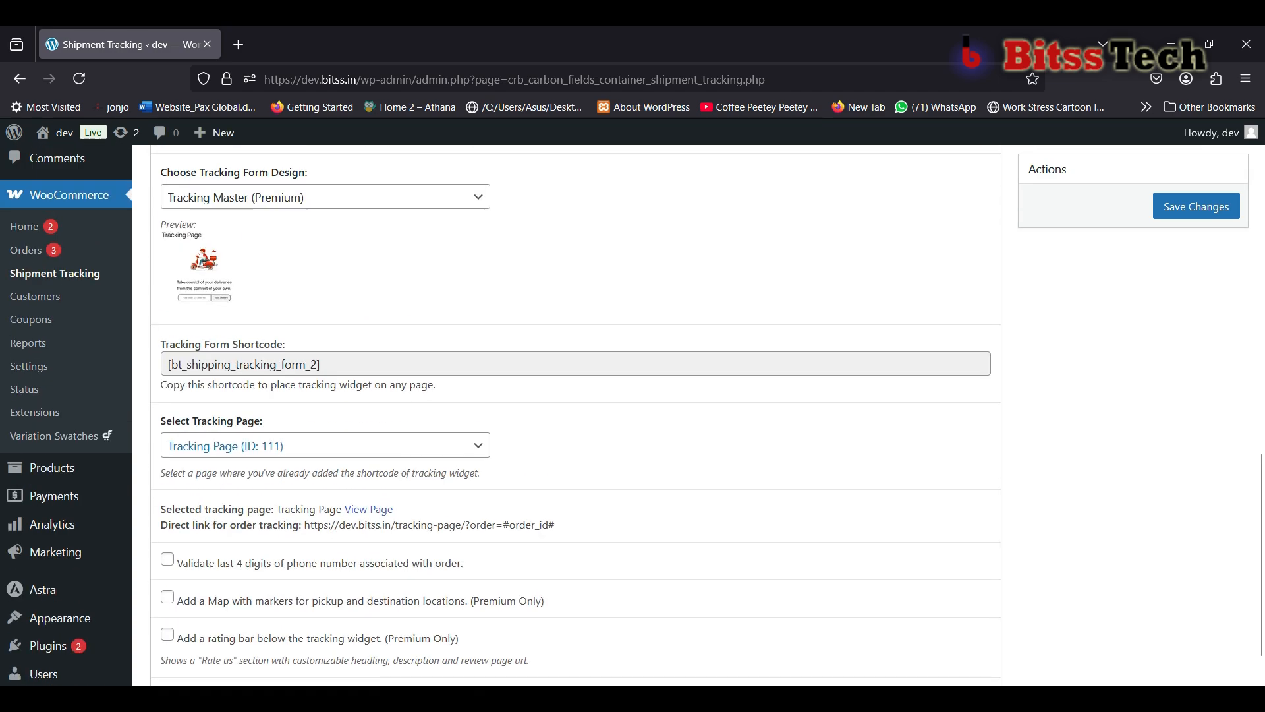
left_click_drag(322, 364, 168, 364)
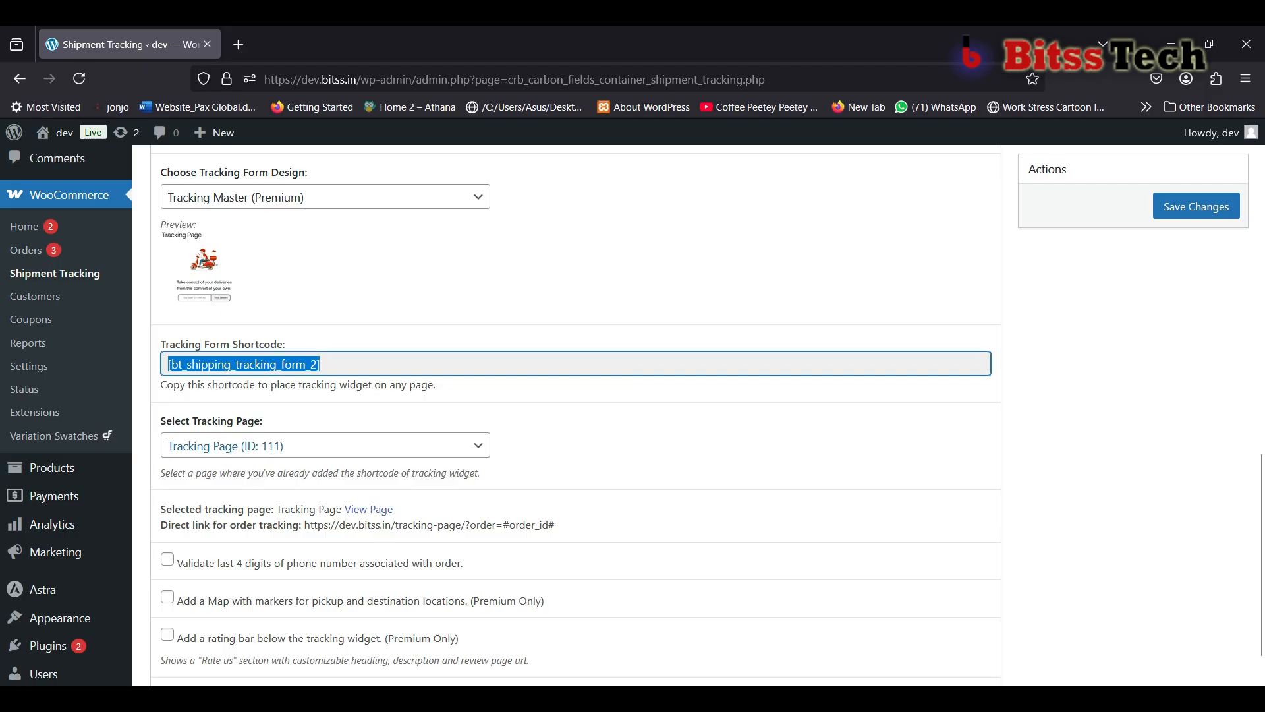
Choose Tracking Master (Premium) as the tracking page design.
scroll(575, 415, "up", 5)
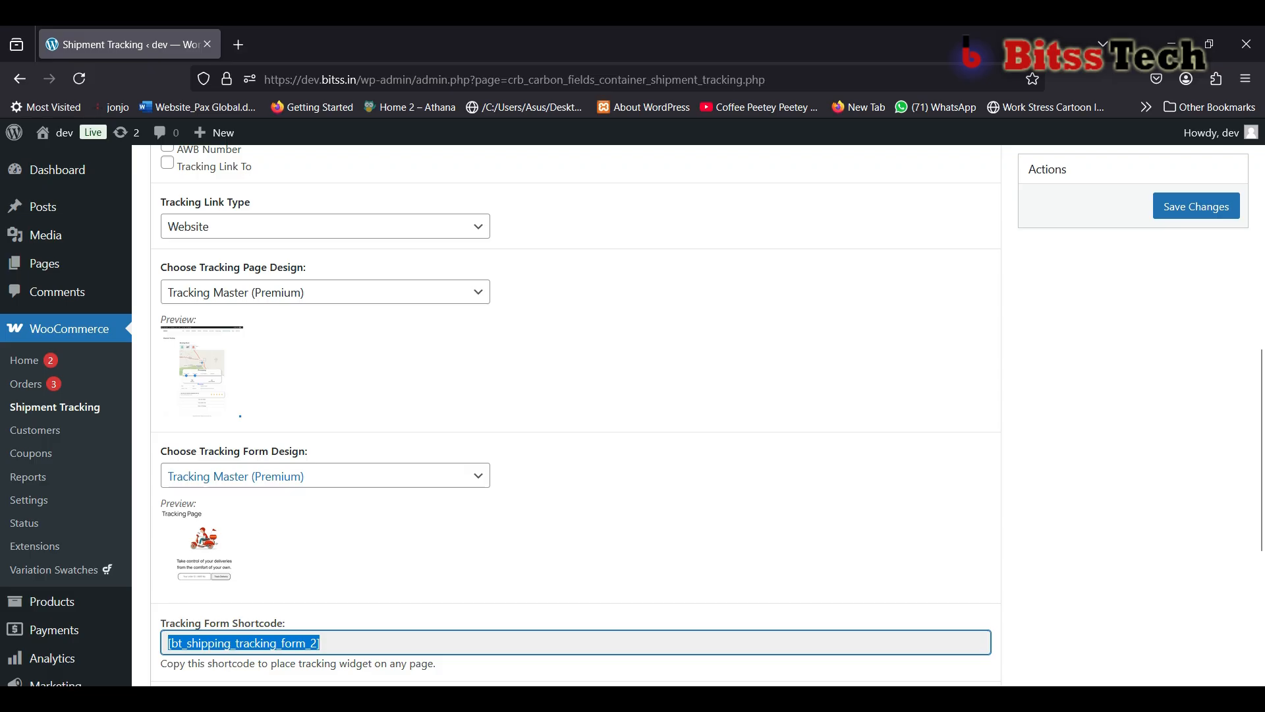
left_click(326, 292)
left_click(290, 319)
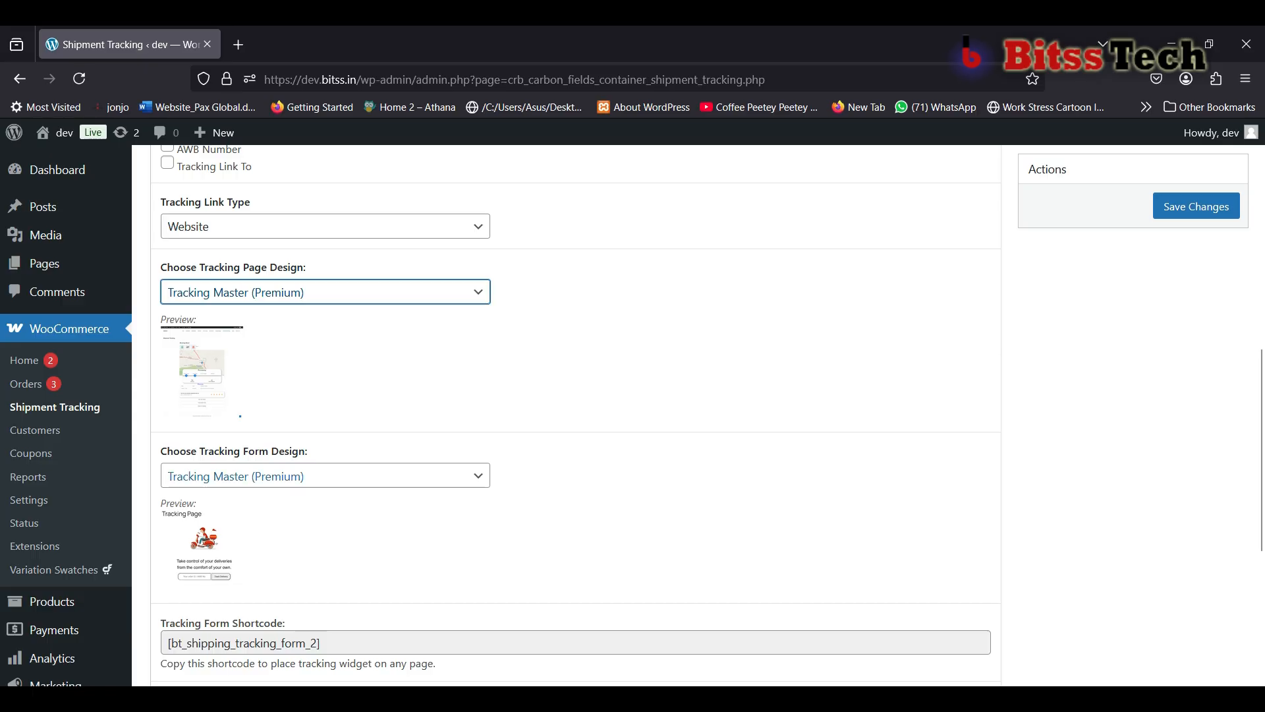
key("alt+Tab")
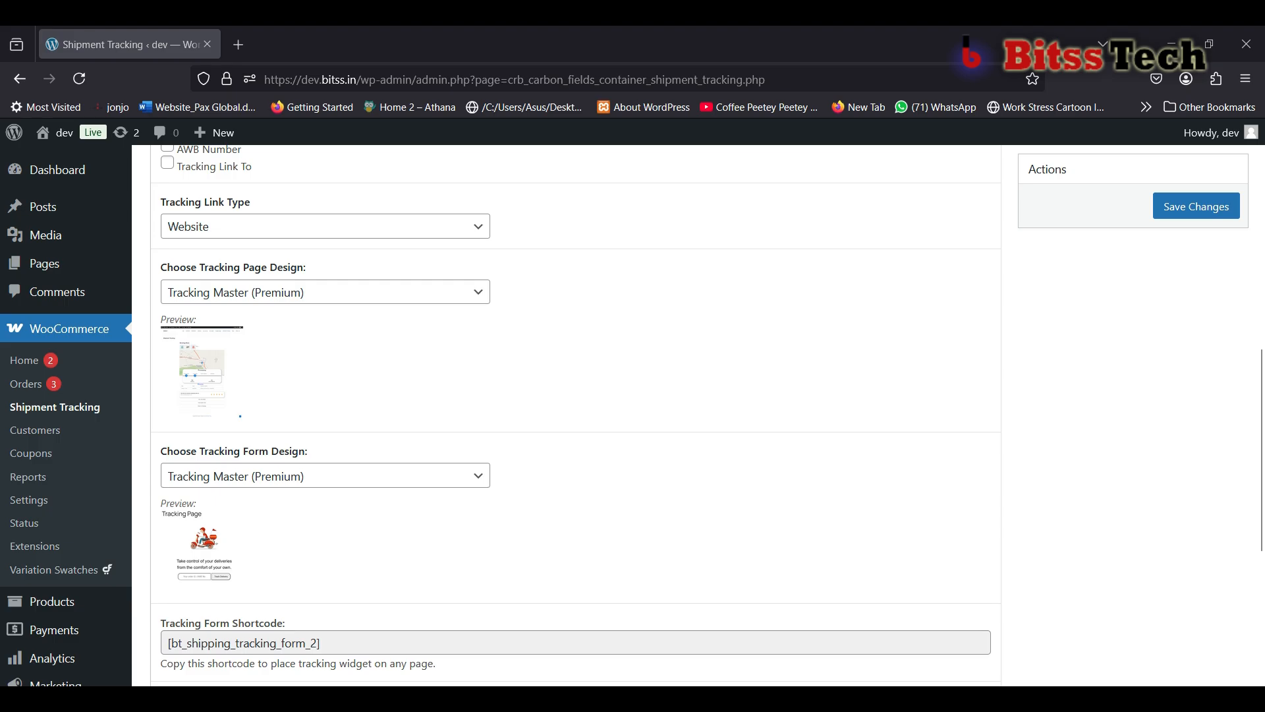